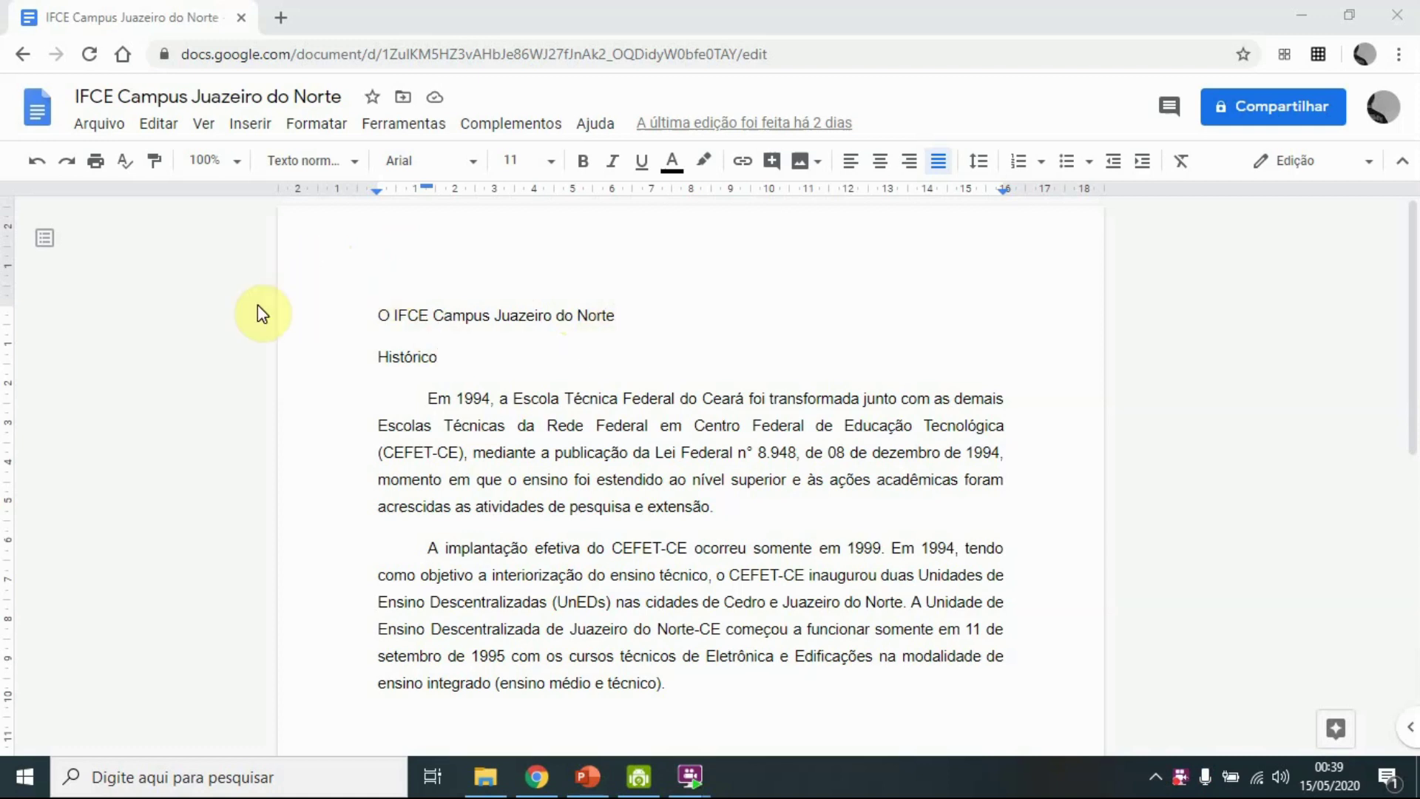
- Try the document zoom at 125%, 150% and 200%
{"action": "key", "text": "super+plus"}
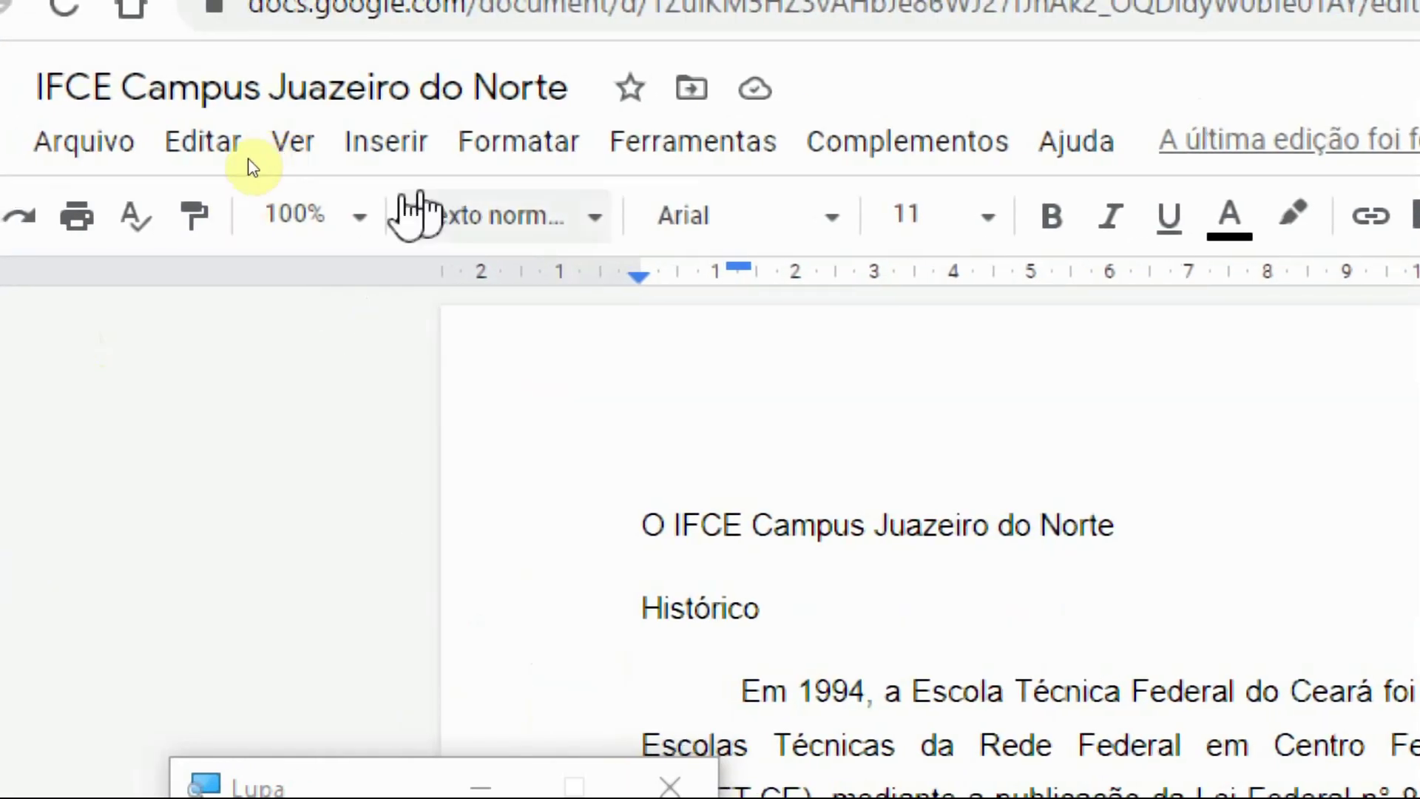
{"action": "left_click", "coordinate": [358, 218]}
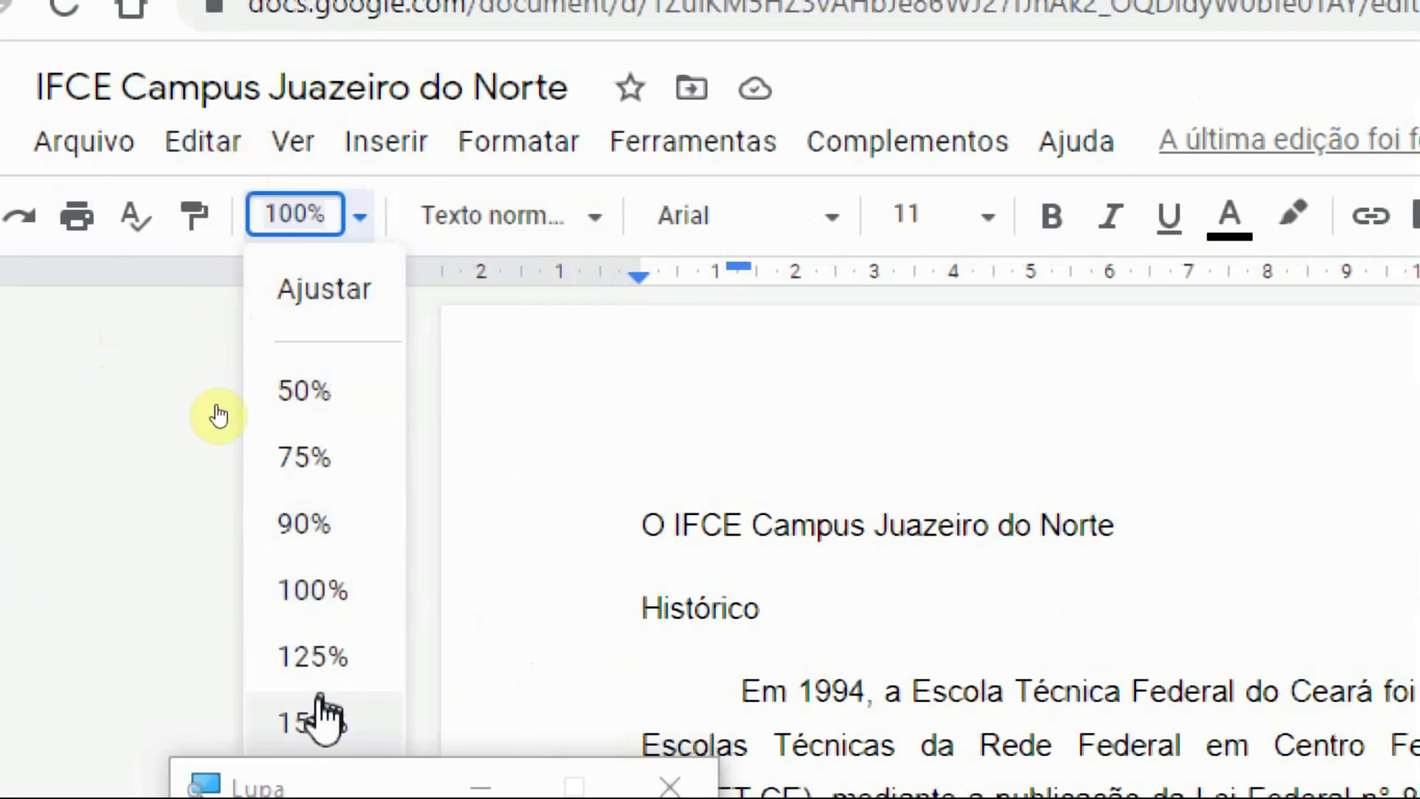
{"action": "left_click", "coordinate": [315, 658]}
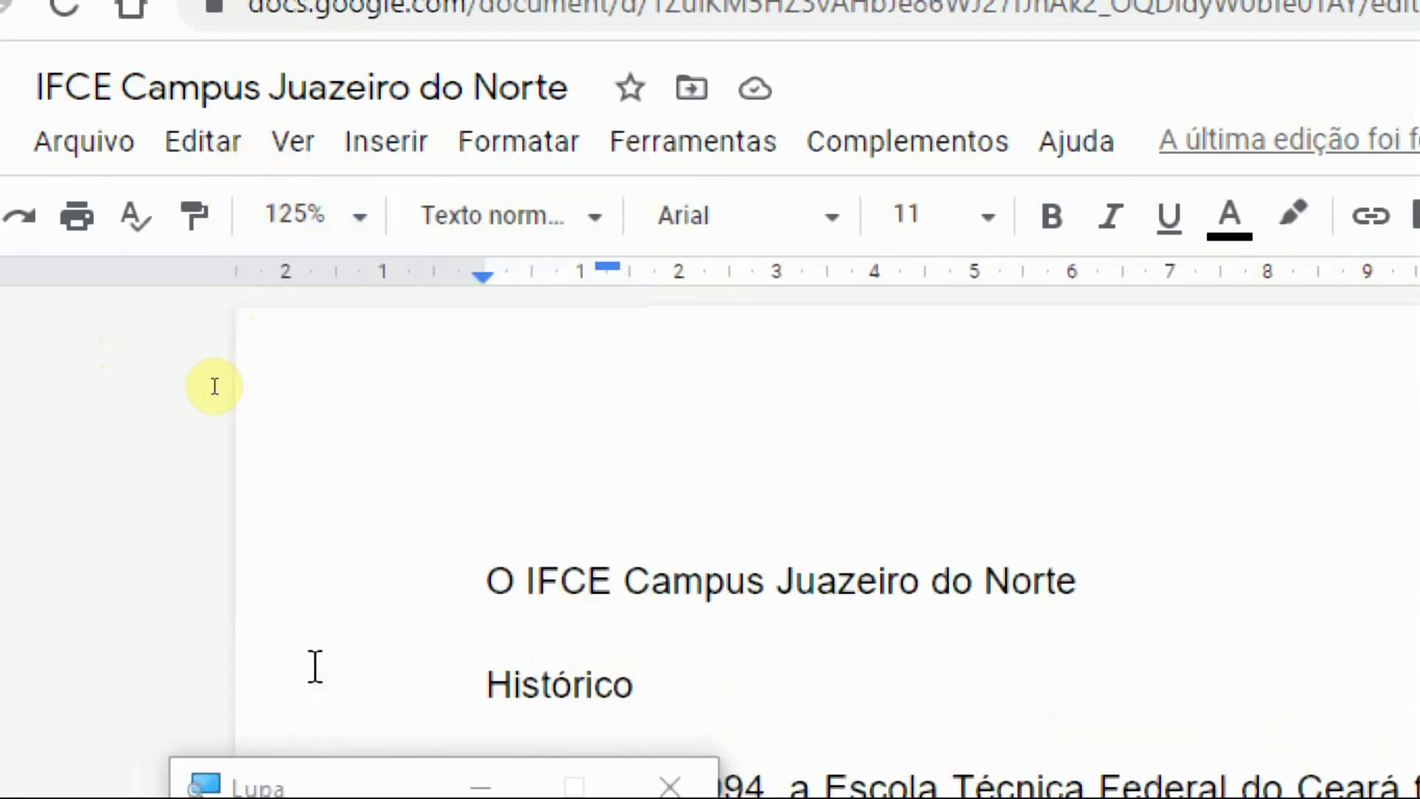
{"action": "left_click", "coordinate": [357, 222]}
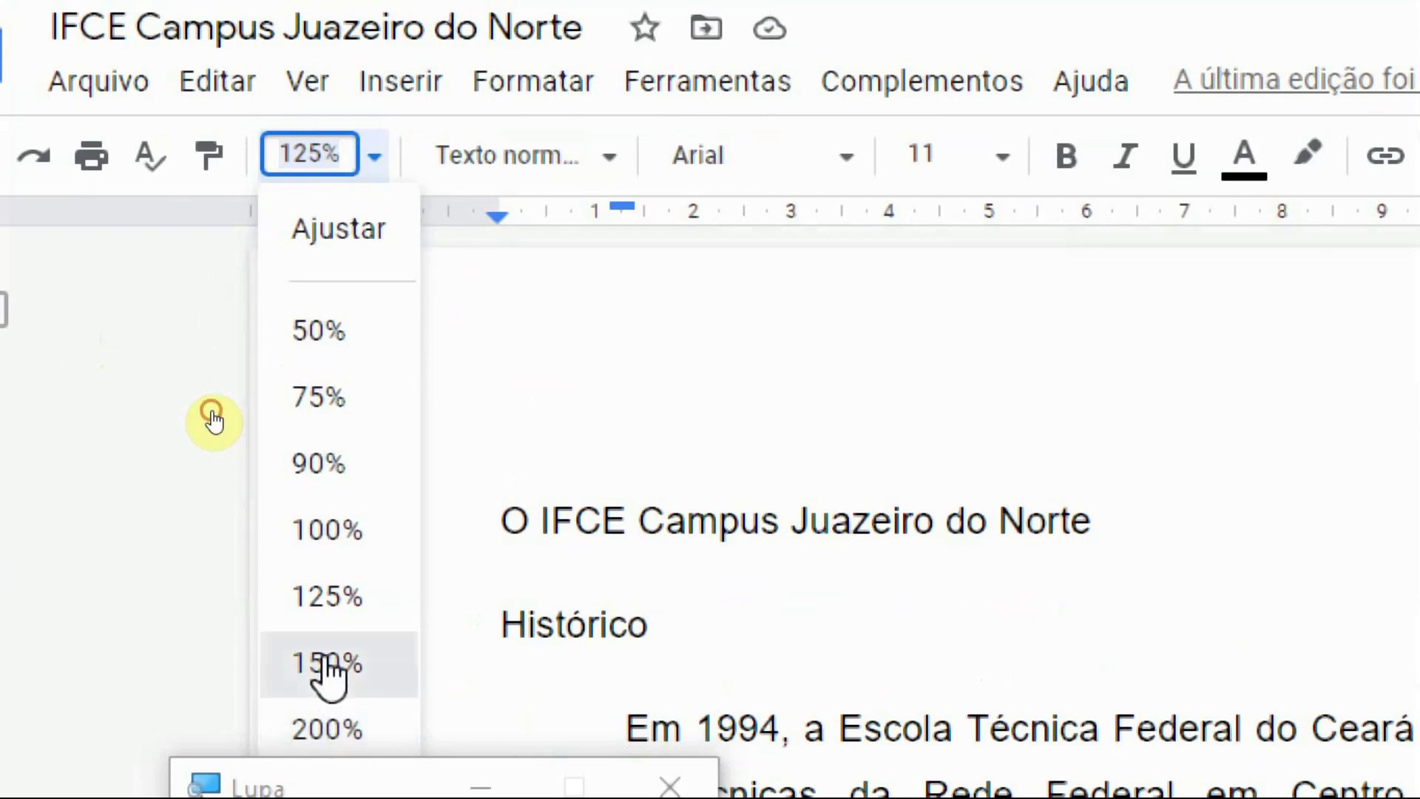
{"action": "left_click", "coordinate": [314, 723]}
{"action": "left_click", "coordinate": [373, 156]}
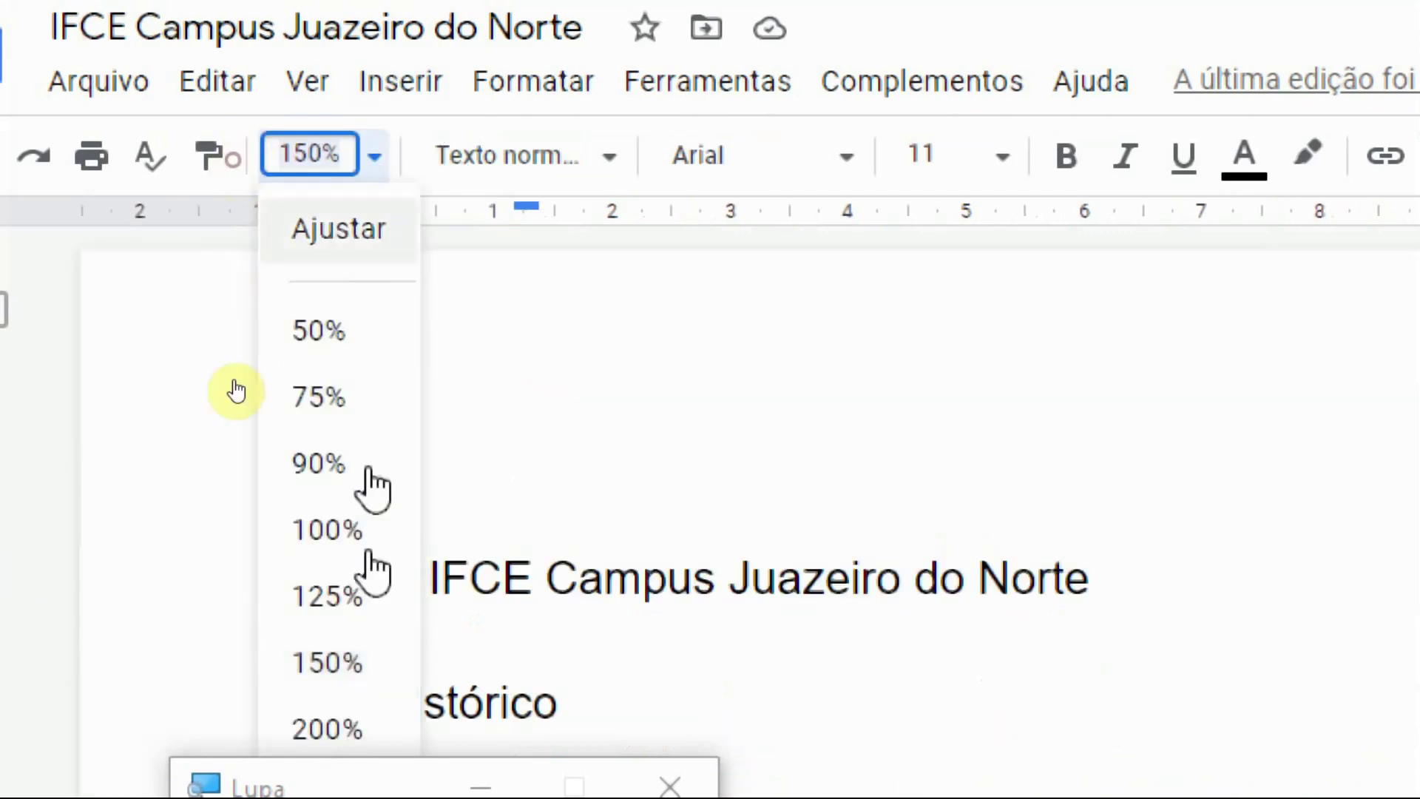
{"action": "left_click", "coordinate": [370, 732]}
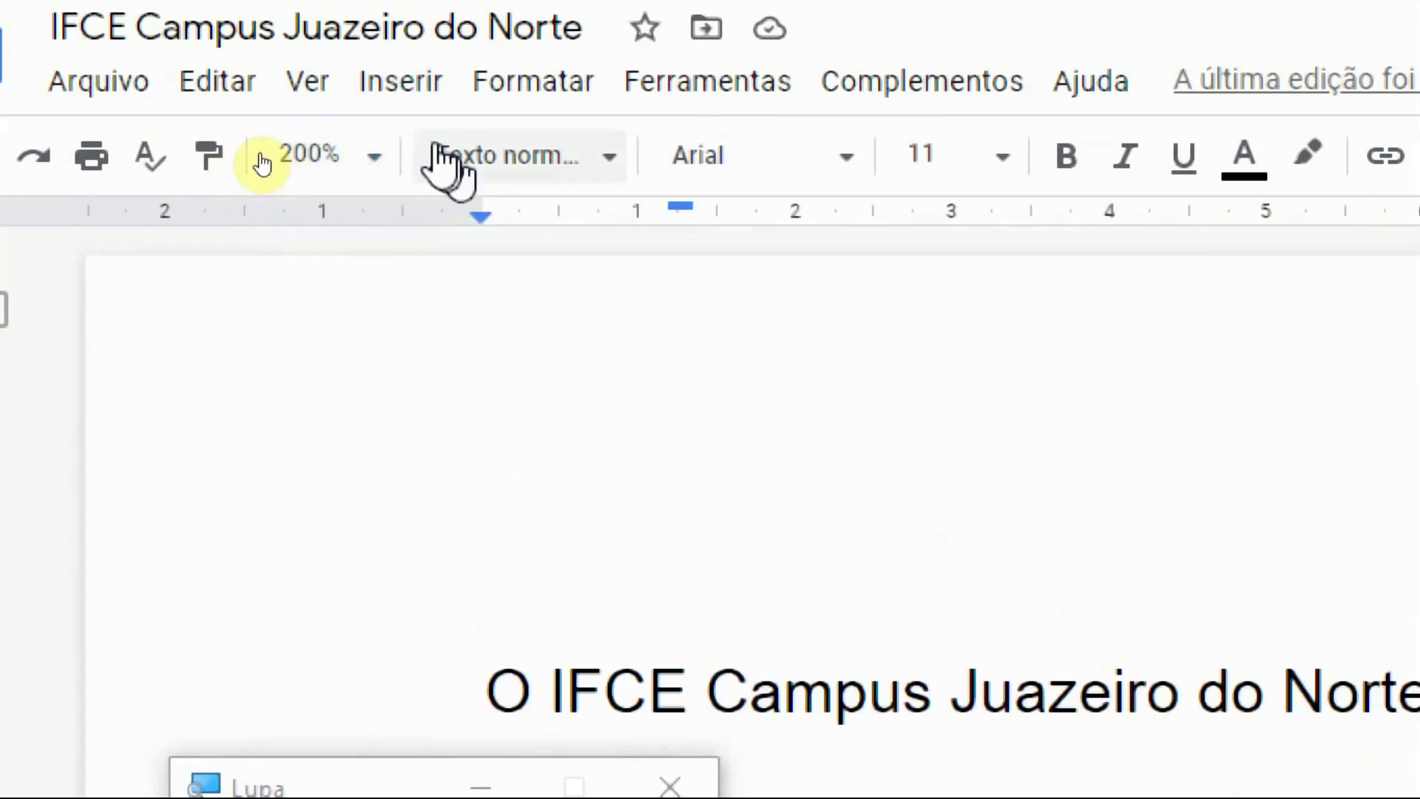
- Set the document zoom to the fit option (Ajustar)
{"action": "left_click", "coordinate": [379, 159]}
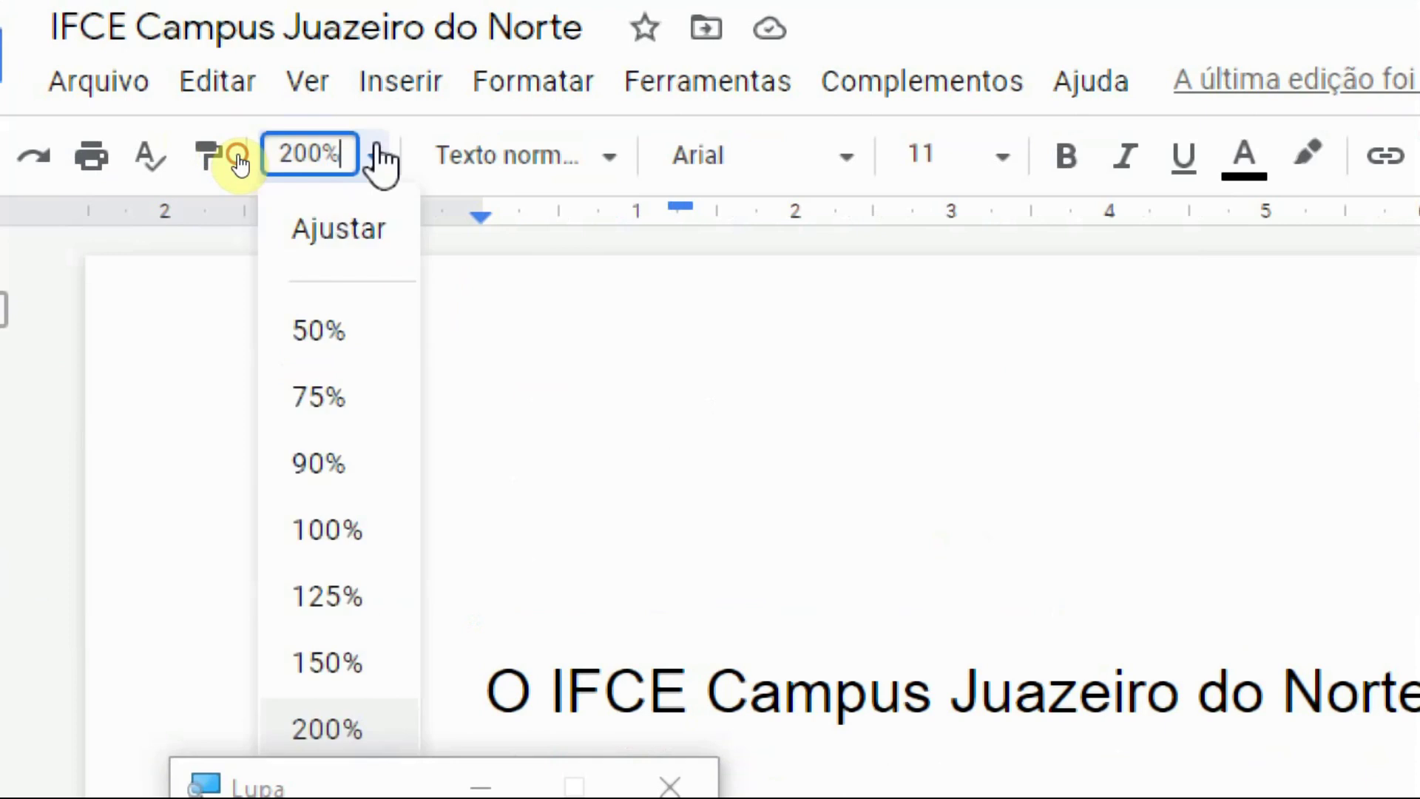
{"action": "left_click", "coordinate": [358, 242]}
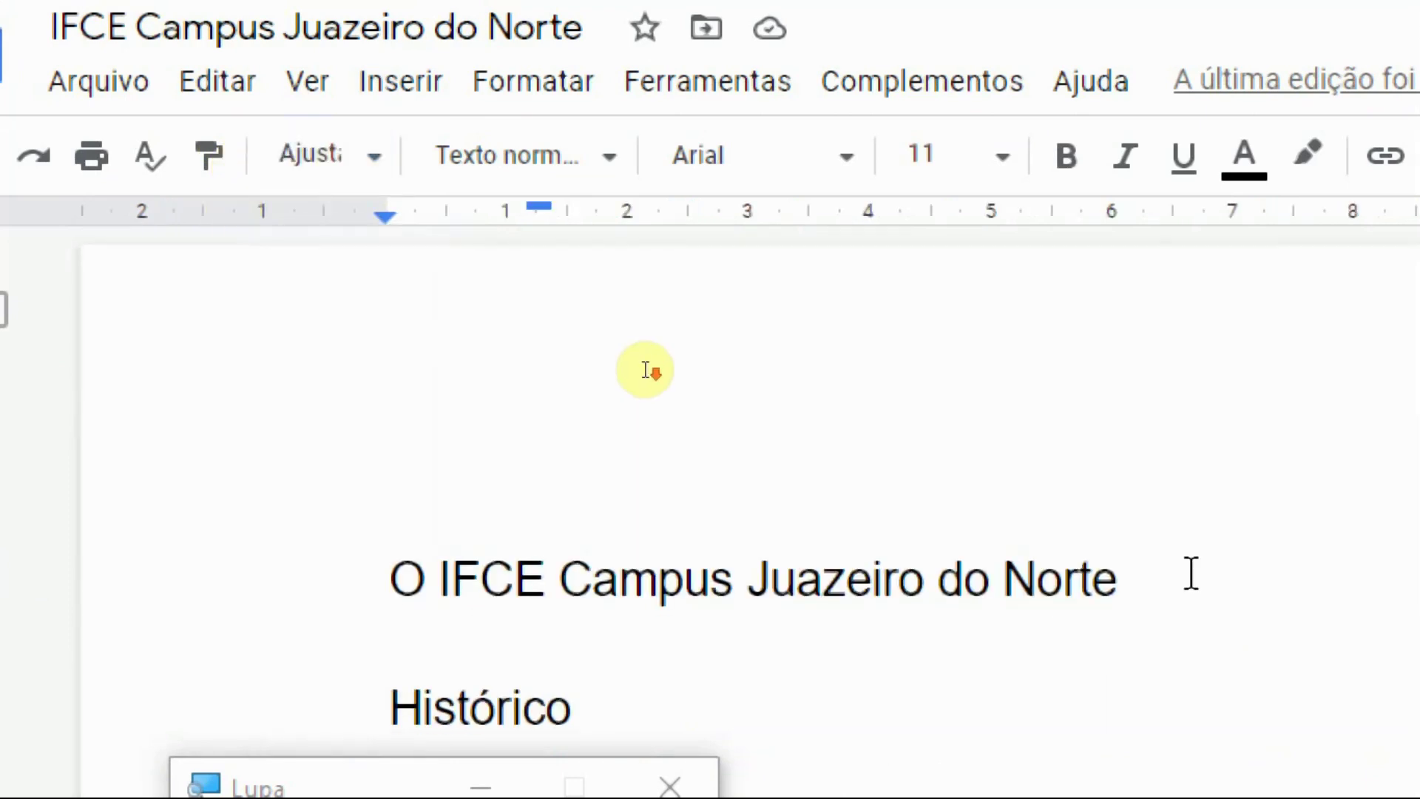
{"action": "scroll", "coordinate": [651, 371], "scroll_direction": "down", "scroll_amount": 3}
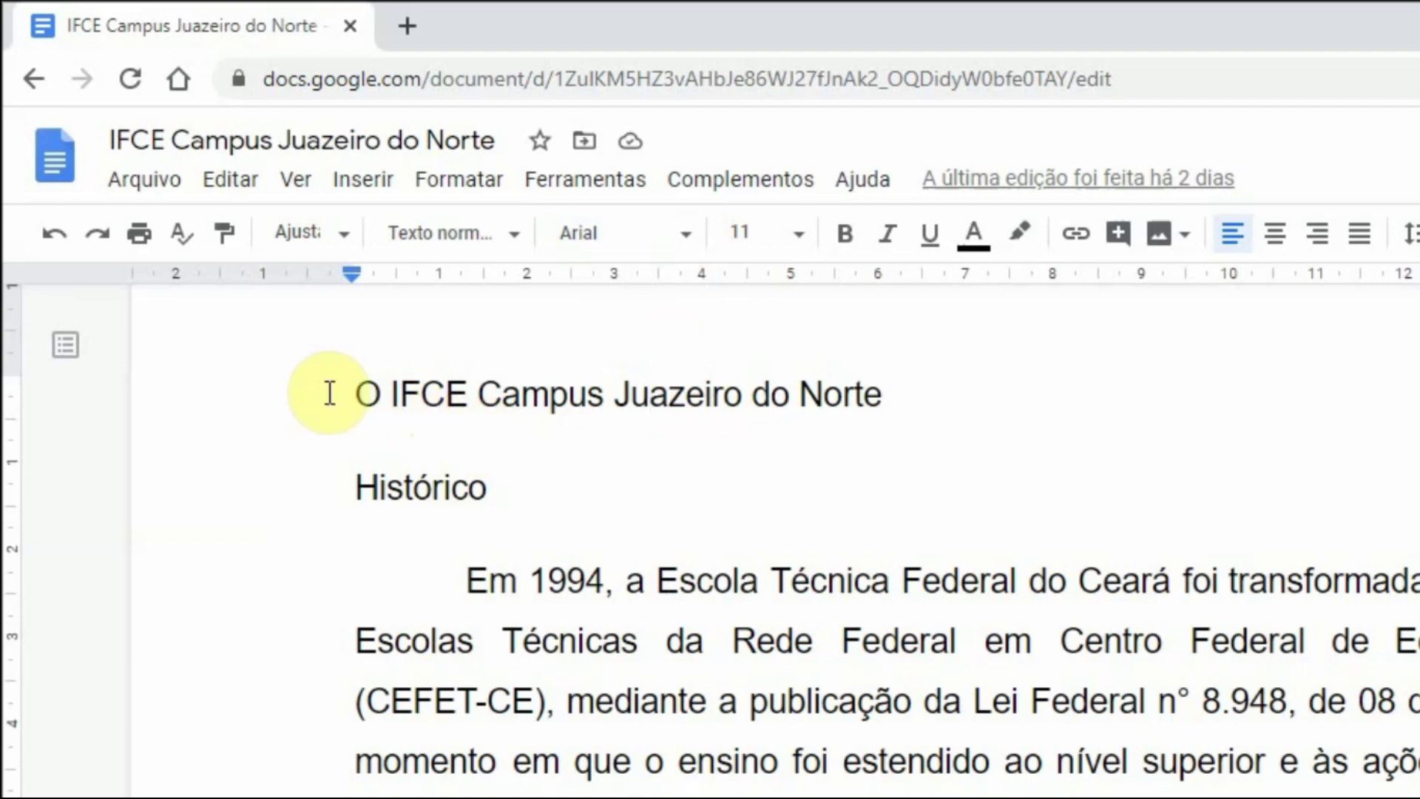
- Change the font of the title line "O IFCE Campus Juazeiro do Norte" to Impact
{"action": "left_click_drag", "start_coordinate": [344, 391], "coordinate": [882, 387]}
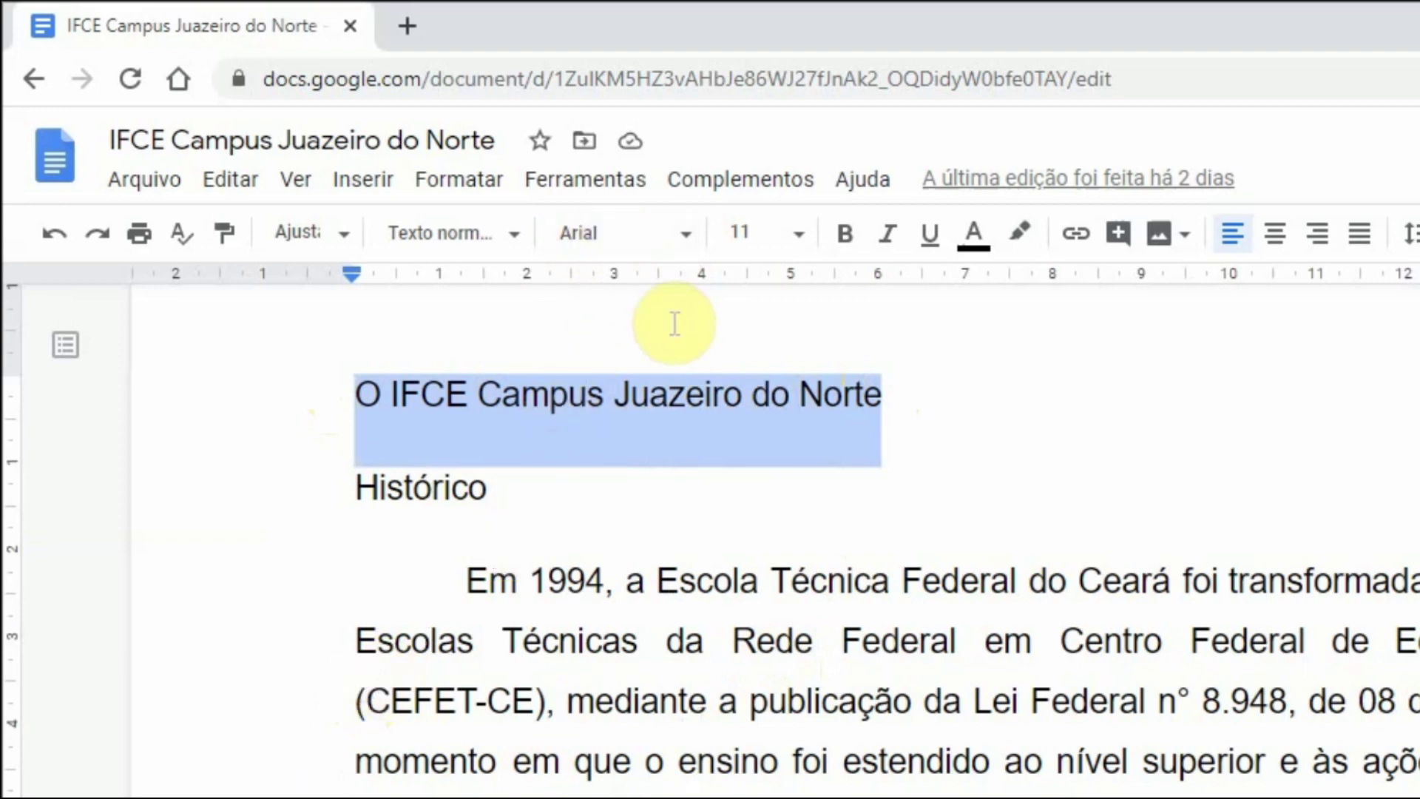
{"action": "left_click", "coordinate": [687, 237]}
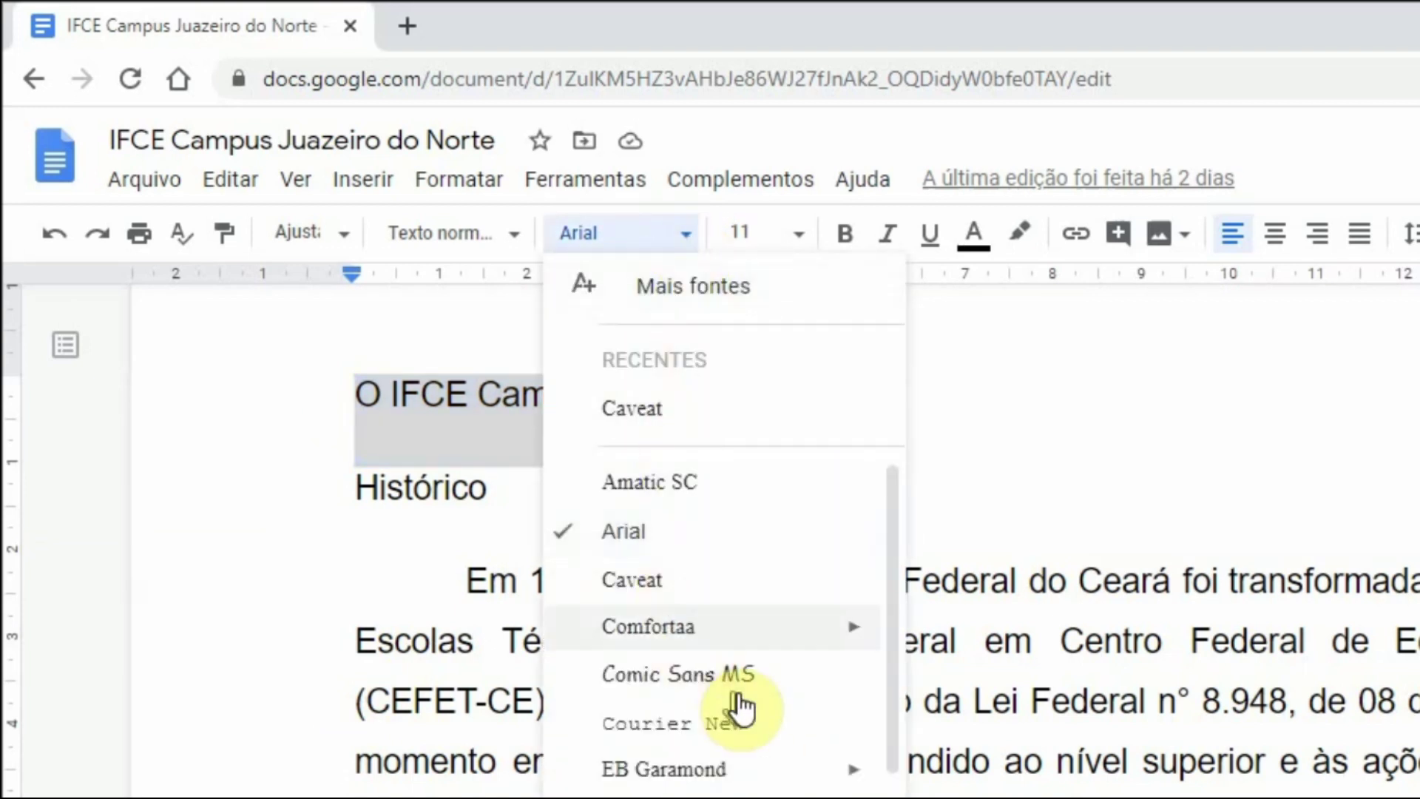
{"action": "scroll", "coordinate": [740, 705], "scroll_direction": "down", "scroll_amount": 3}
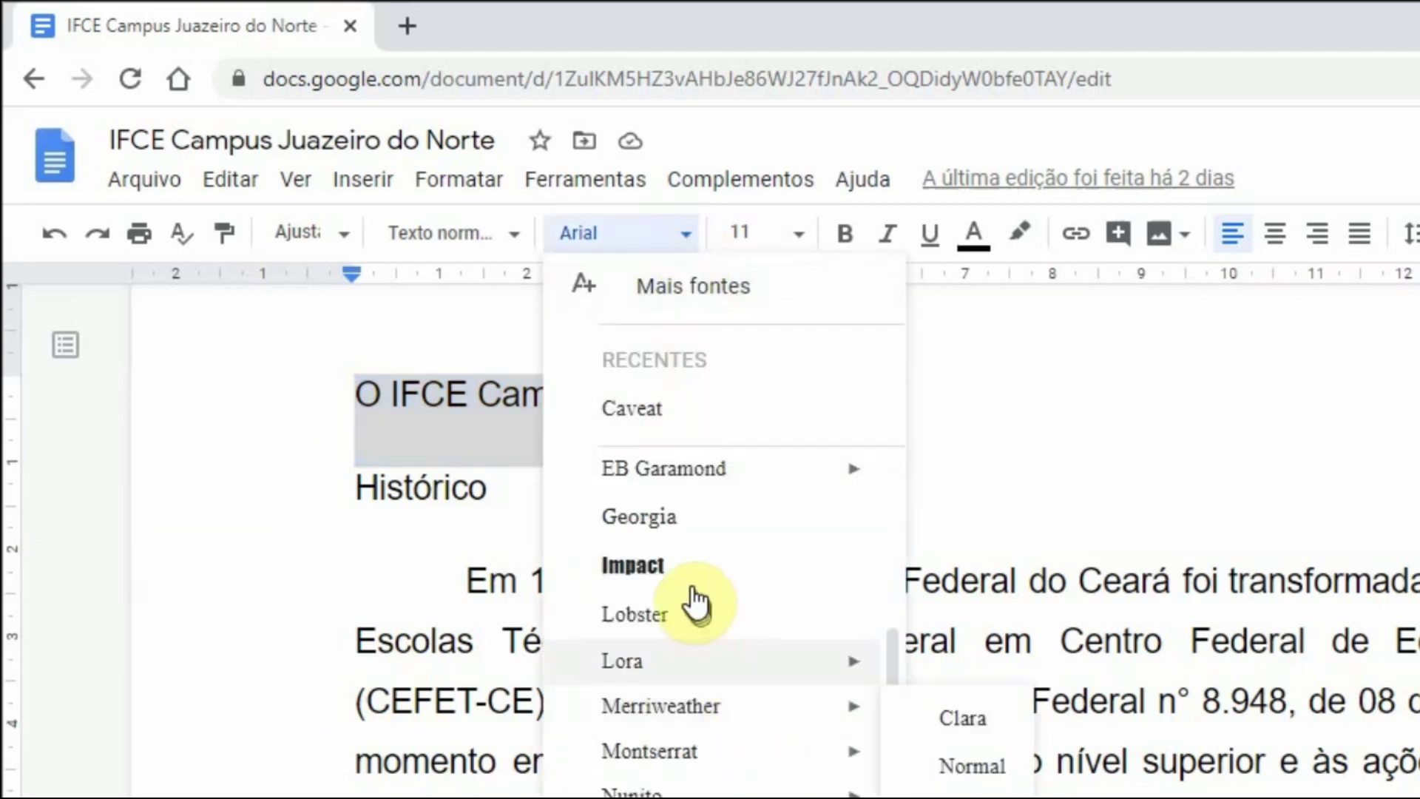
{"action": "left_click", "coordinate": [636, 565]}
{"action": "left_click", "coordinate": [836, 393]}
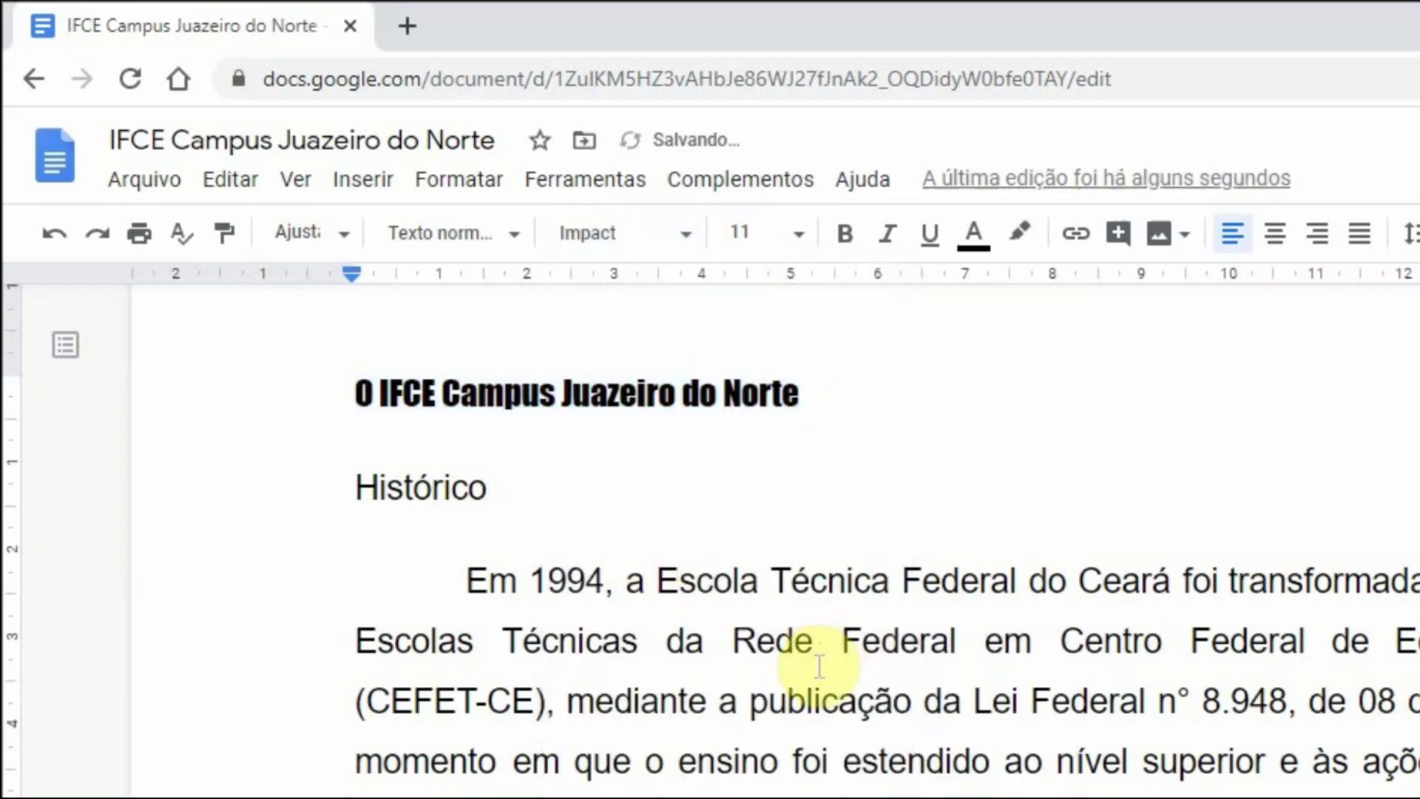
- Try Times New Roman on the title line, and settle on Comic Sans MS as its font
{"action": "left_click", "coordinate": [299, 393]}
{"action": "left_click_drag", "start_coordinate": [323, 392], "coordinate": [818, 386]}
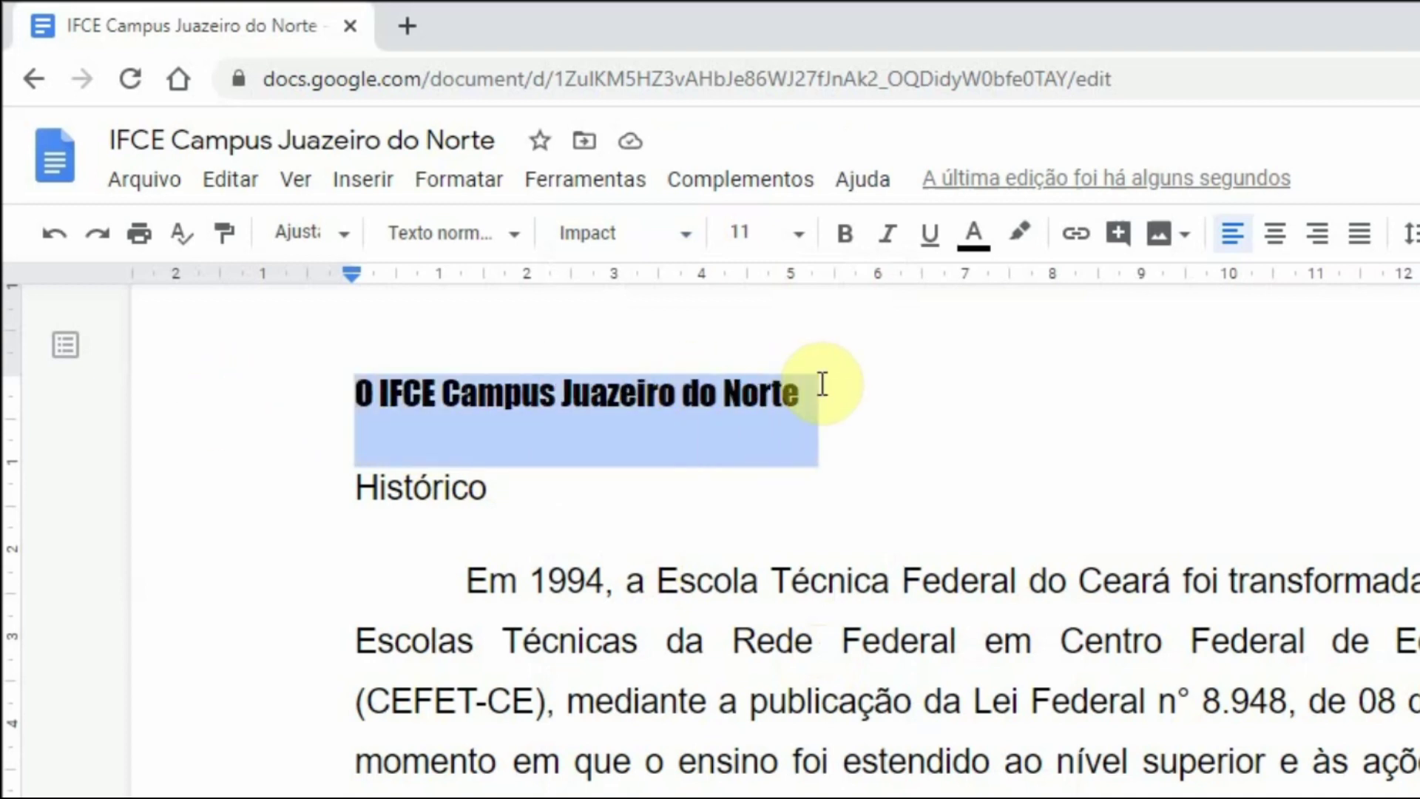
{"action": "left_click", "coordinate": [686, 235]}
{"action": "scroll", "coordinate": [757, 575], "scroll_direction": "down", "scroll_amount": 5}
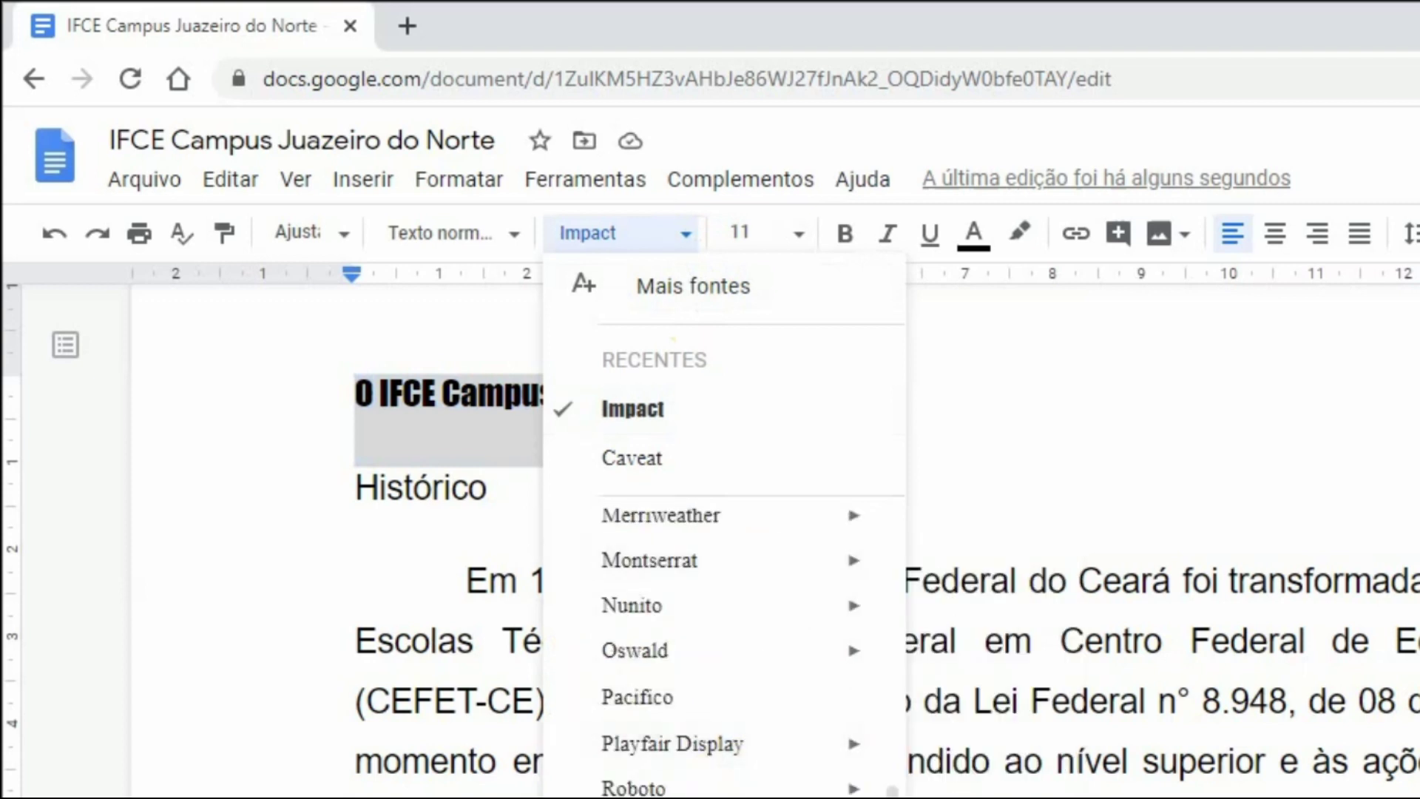
{"action": "left_click", "coordinate": [651, 784]}
{"action": "left_click", "coordinate": [621, 234]}
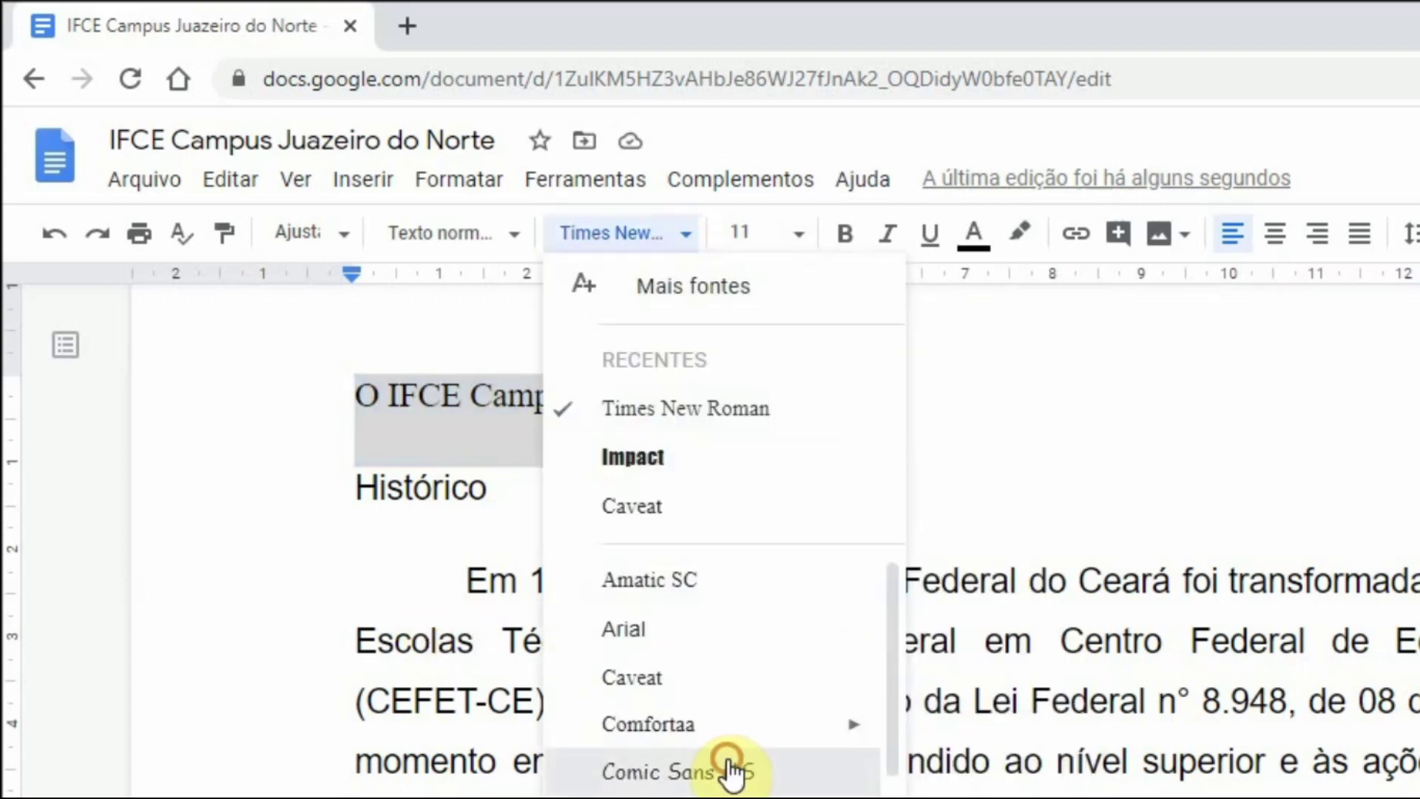
{"action": "left_click", "coordinate": [729, 774]}
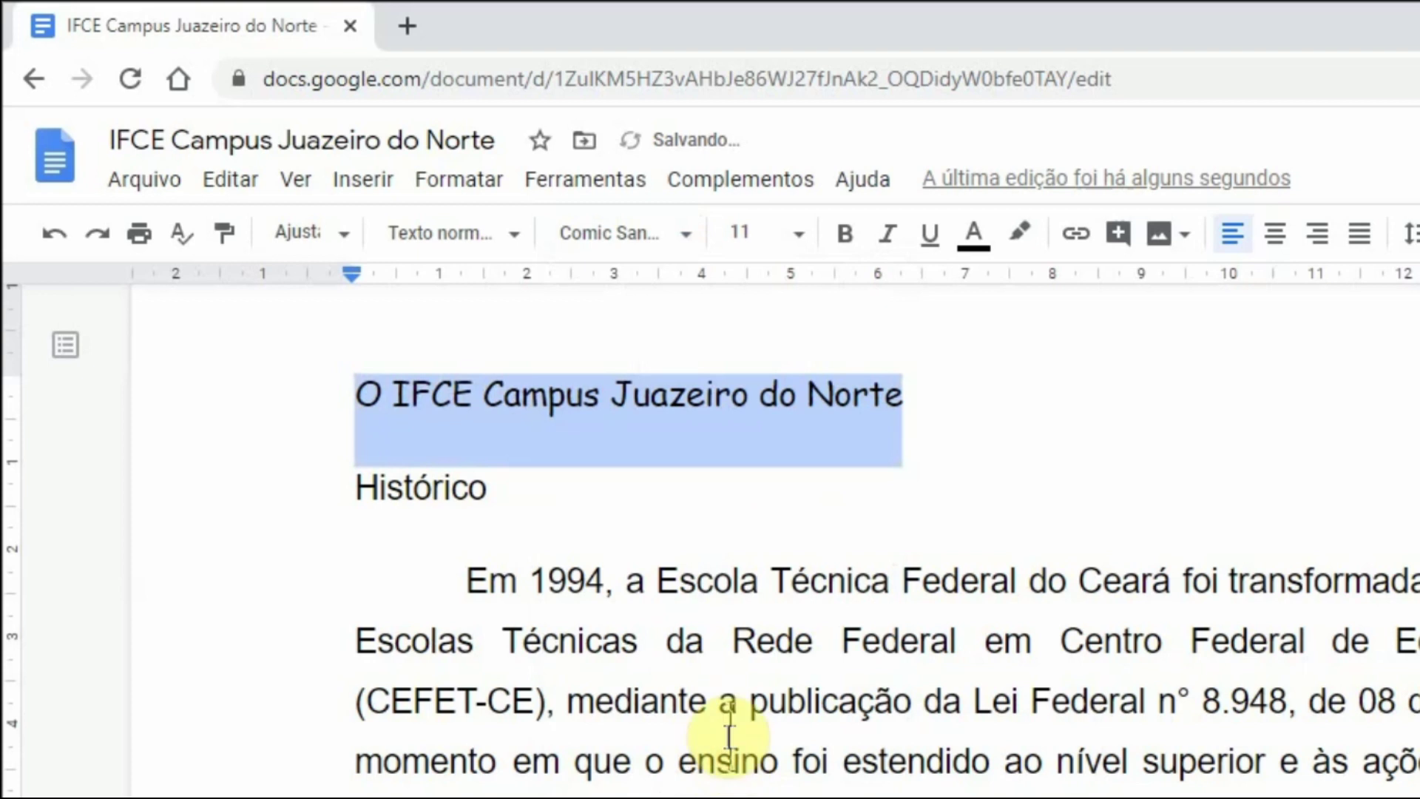
- Try font sizes 8 and 36 on the title line
{"action": "left_click", "coordinate": [802, 235]}
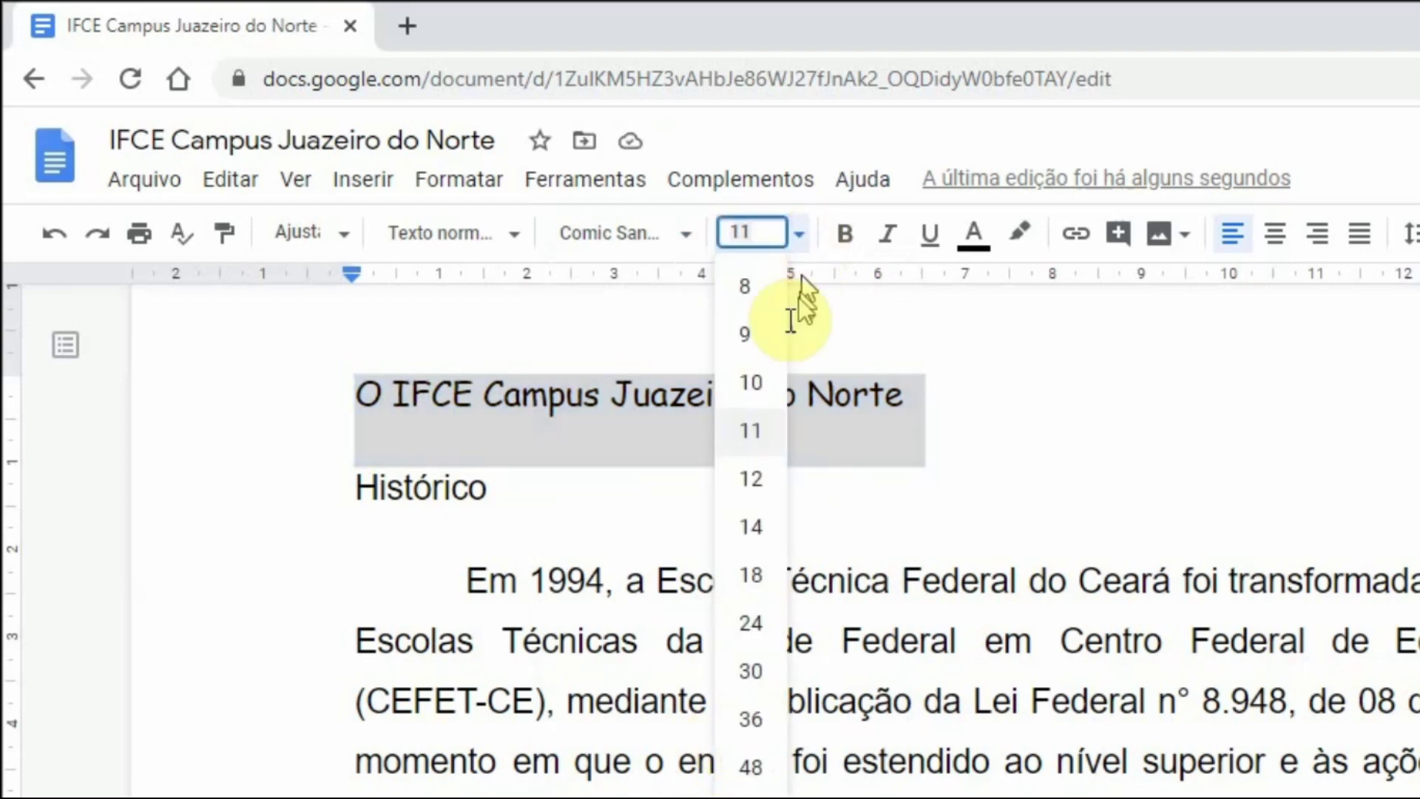
{"action": "left_click", "coordinate": [754, 294]}
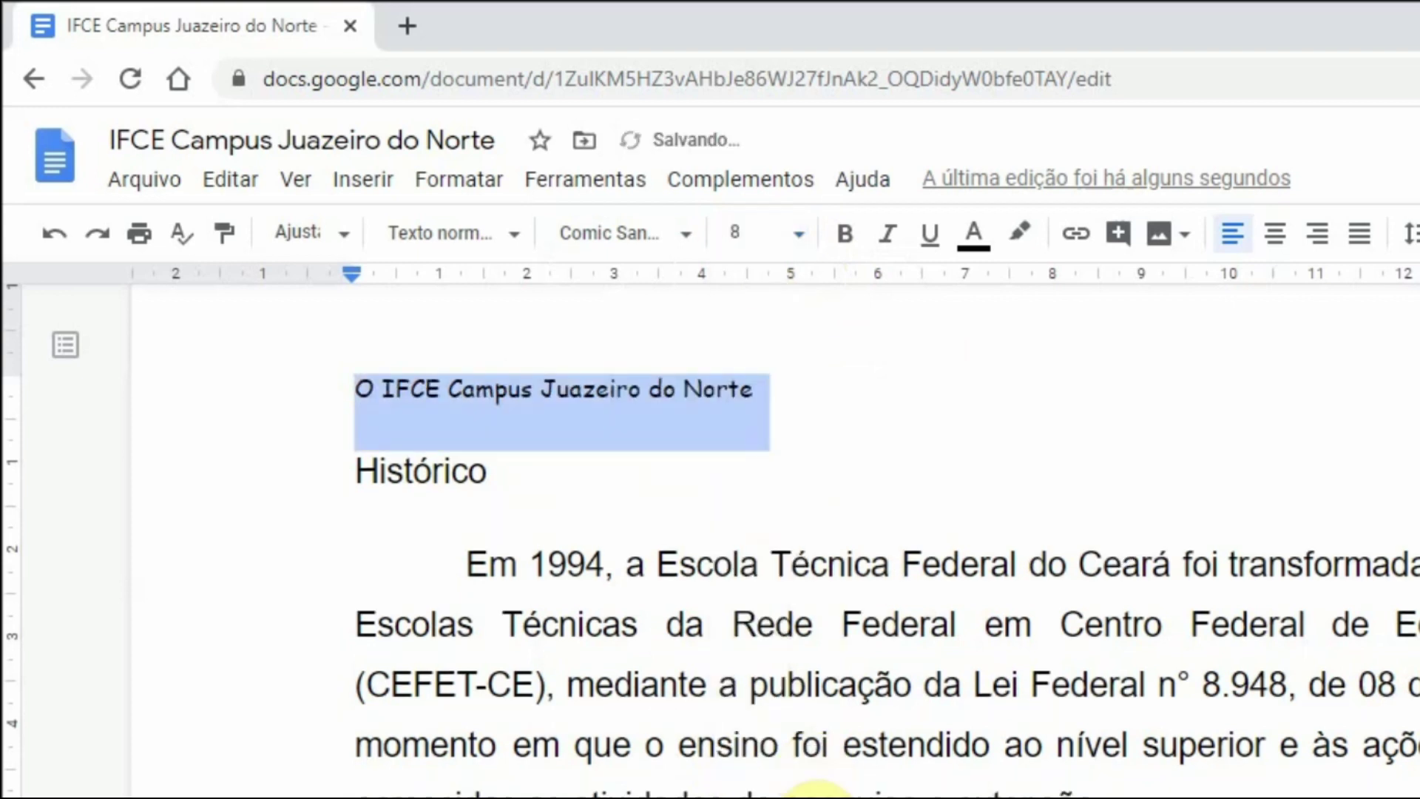
{"action": "left_click", "coordinate": [799, 237]}
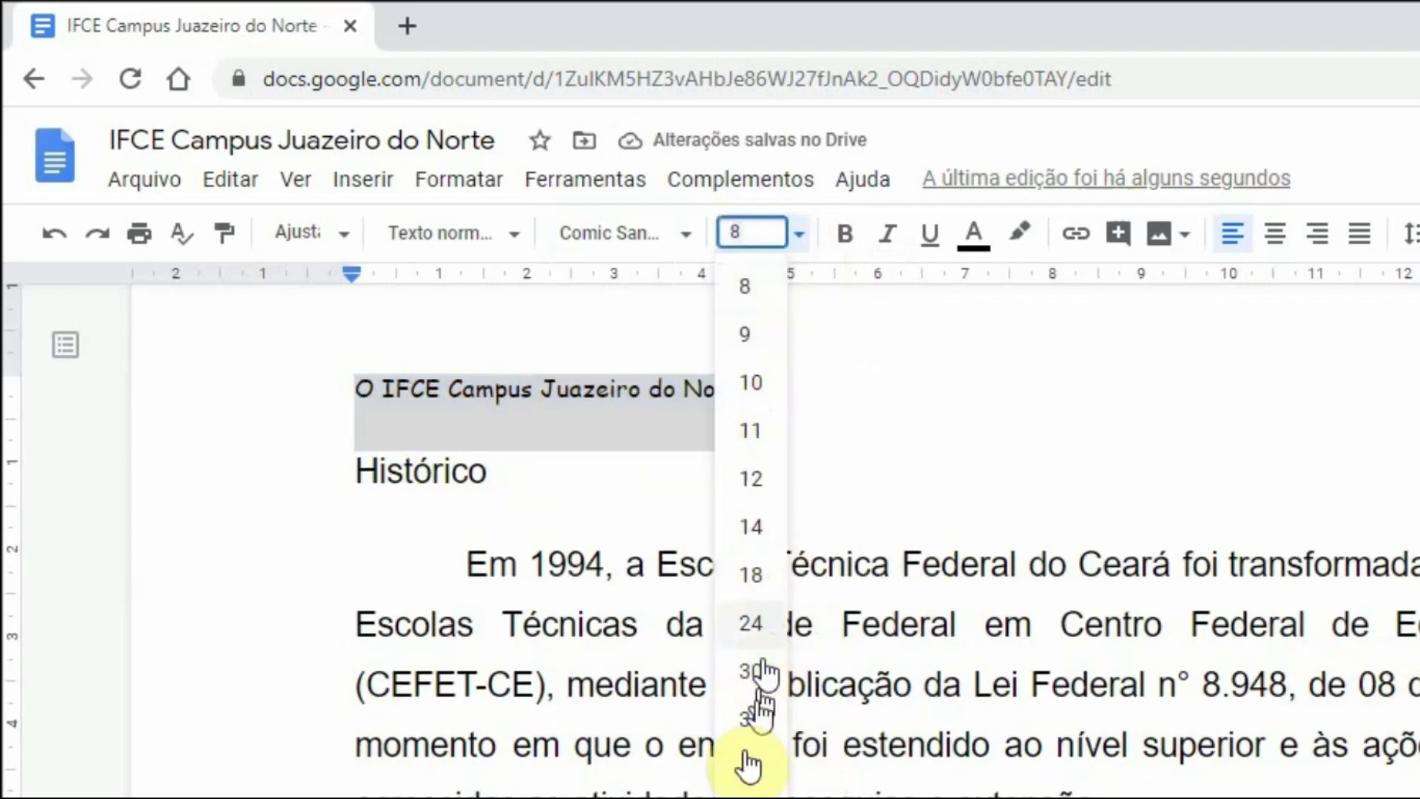
{"action": "left_click", "coordinate": [751, 719]}
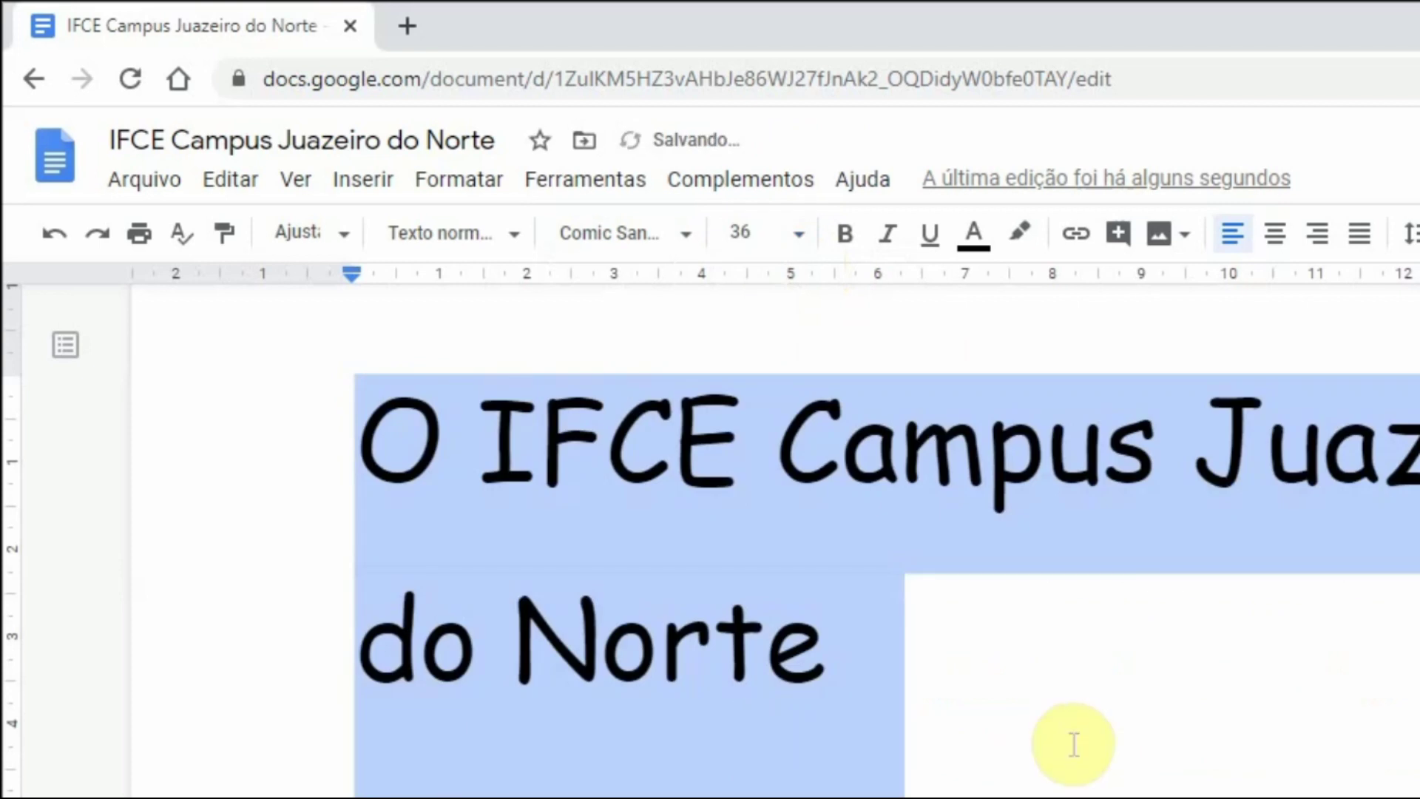
- Set the title line's font size to 14 and deselect the text
{"action": "left_click", "coordinate": [798, 234]}
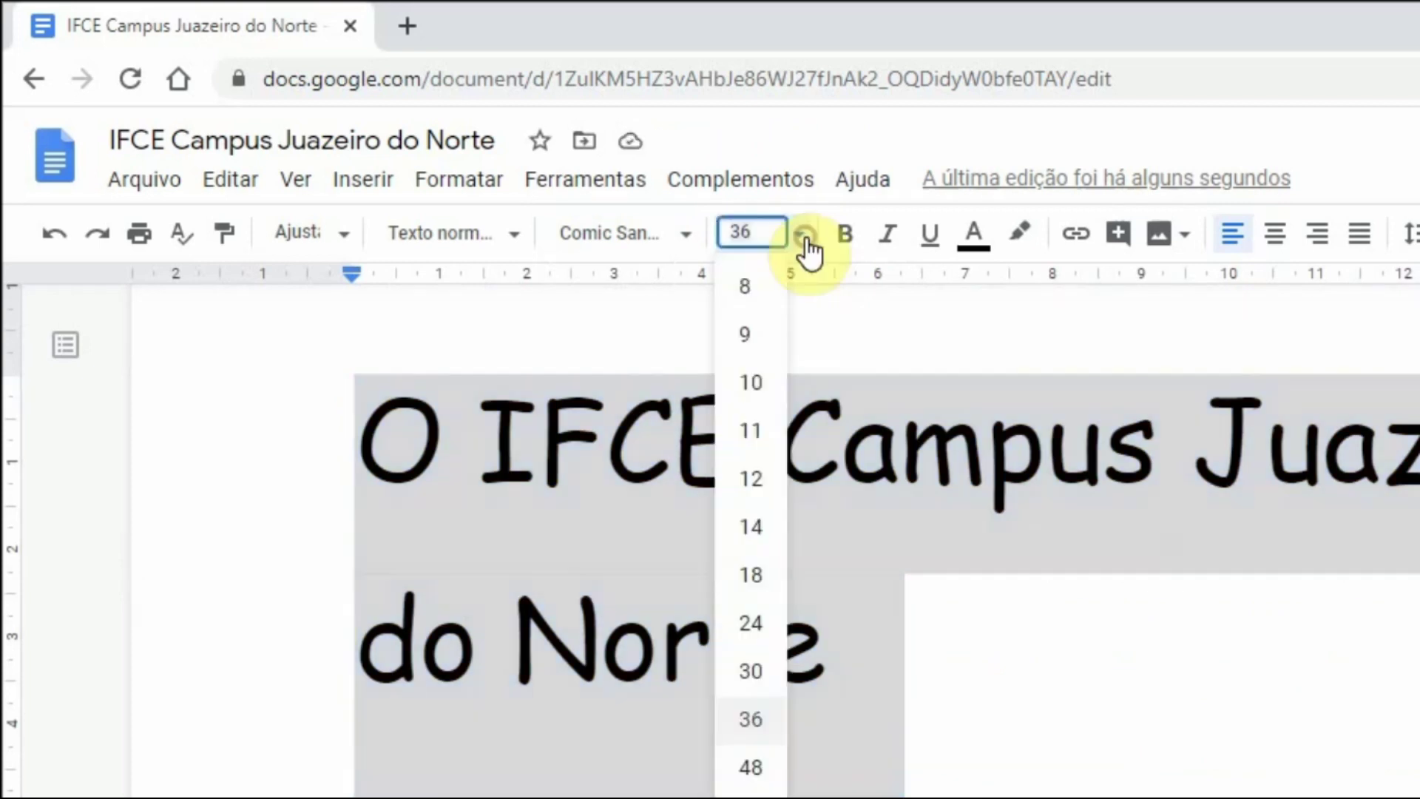
{"action": "left_click", "coordinate": [748, 530]}
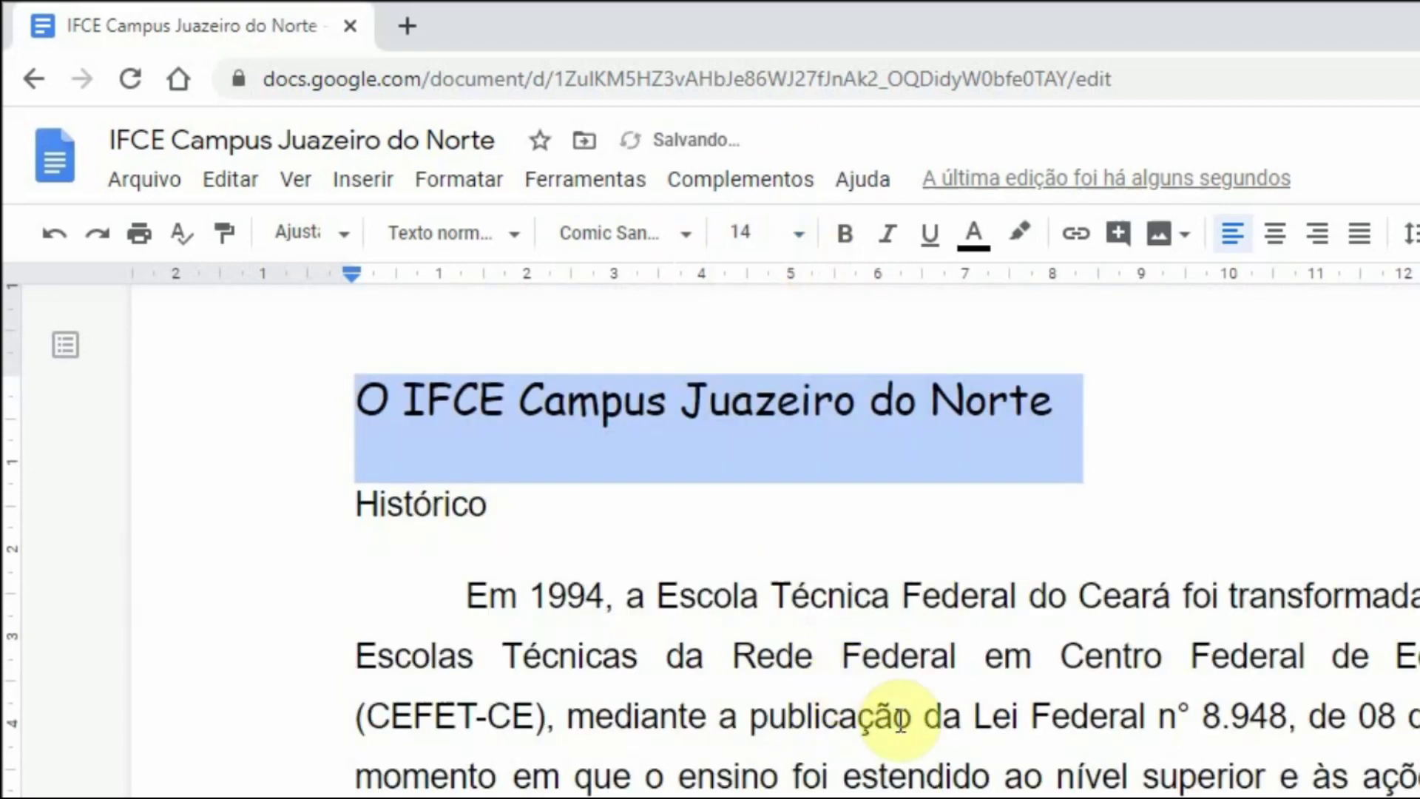
{"action": "left_click", "coordinate": [813, 585]}
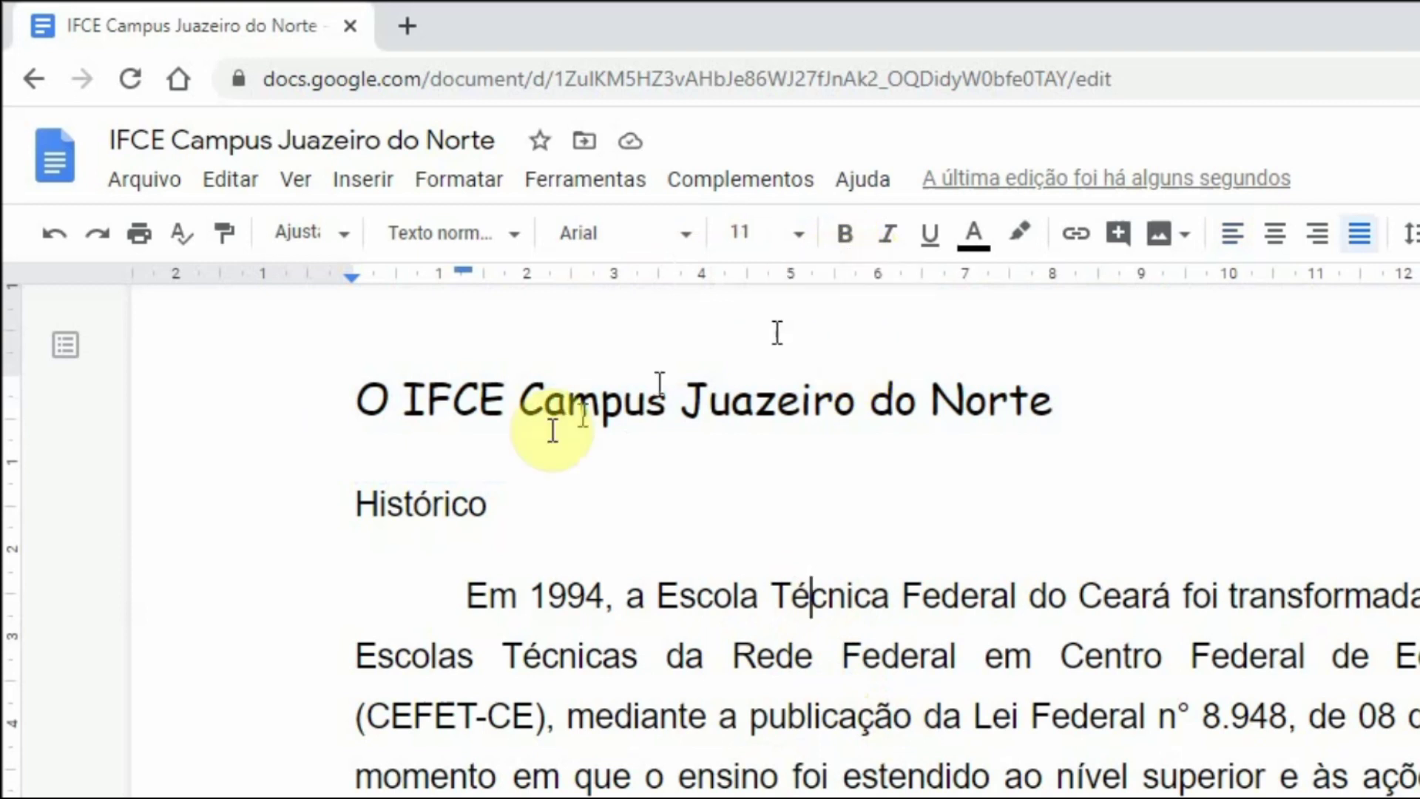
- Make the title line "O IFCE Campus Juazeiro do Norte" bold
{"action": "left_click_drag", "start_coordinate": [309, 403], "coordinate": [1010, 375]}
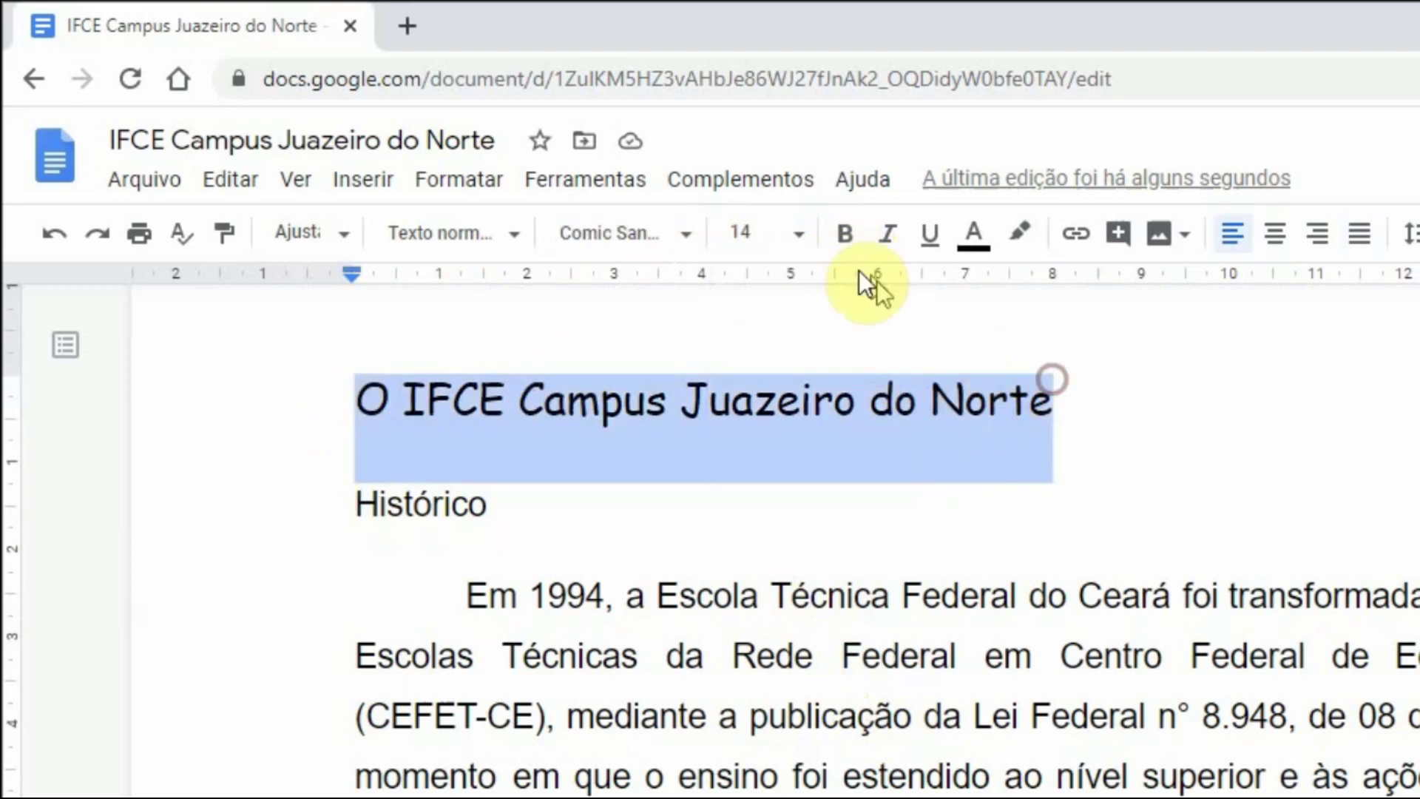
{"action": "left_click", "coordinate": [839, 235]}
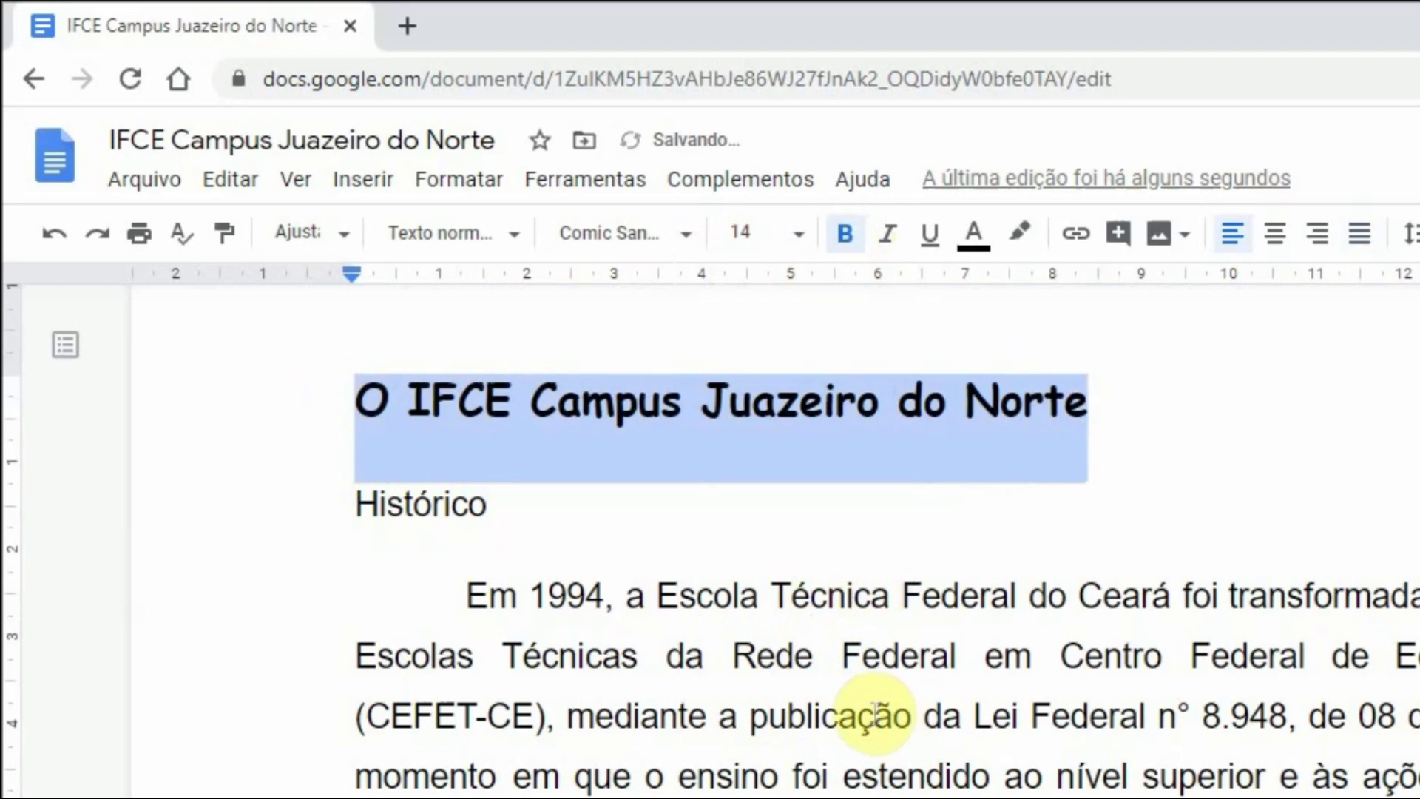
{"action": "left_click", "coordinate": [880, 382]}
- Italicize the title line and toggle its bold formatting off and on again
{"action": "left_click_drag", "start_coordinate": [321, 412], "coordinate": [1082, 386]}
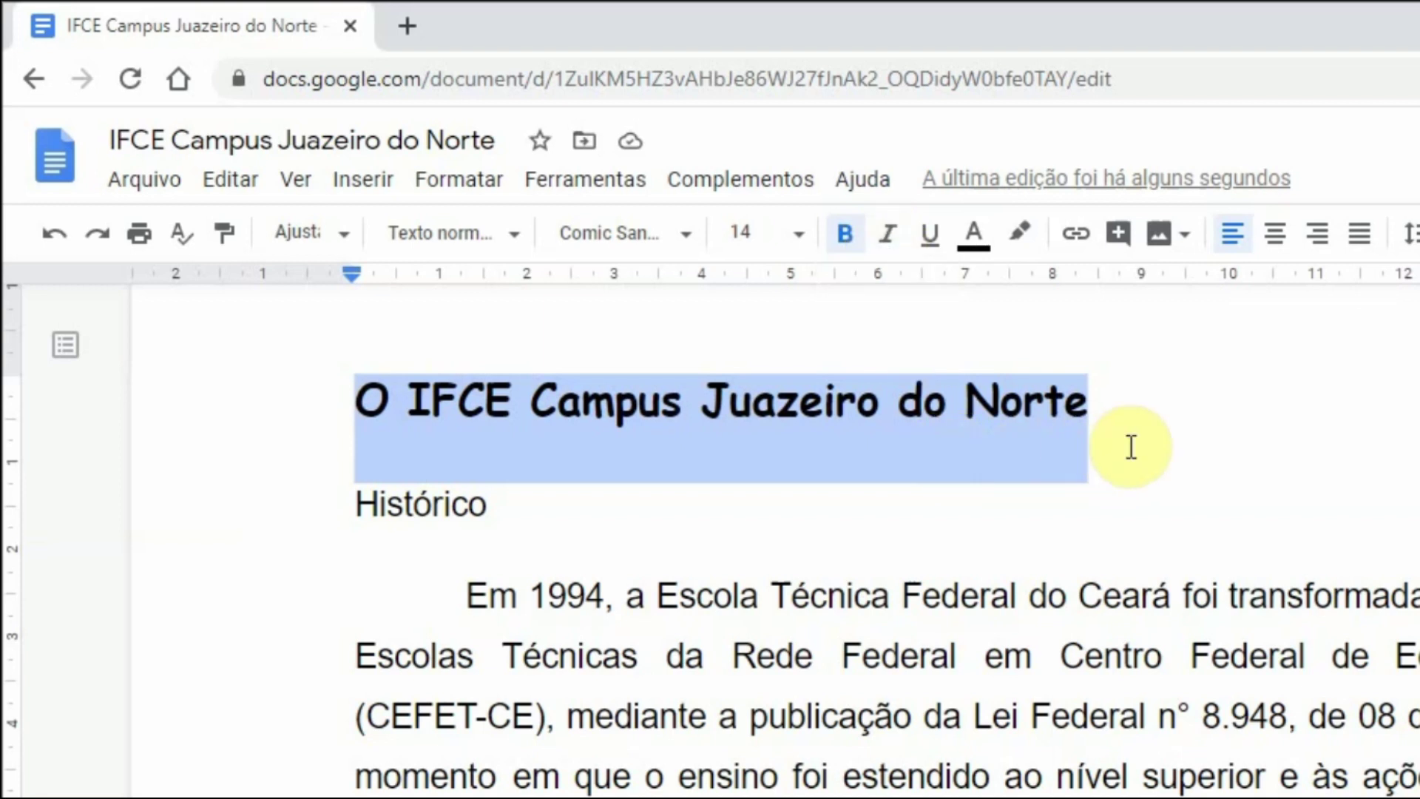
{"action": "key", "text": "ctrl+i"}
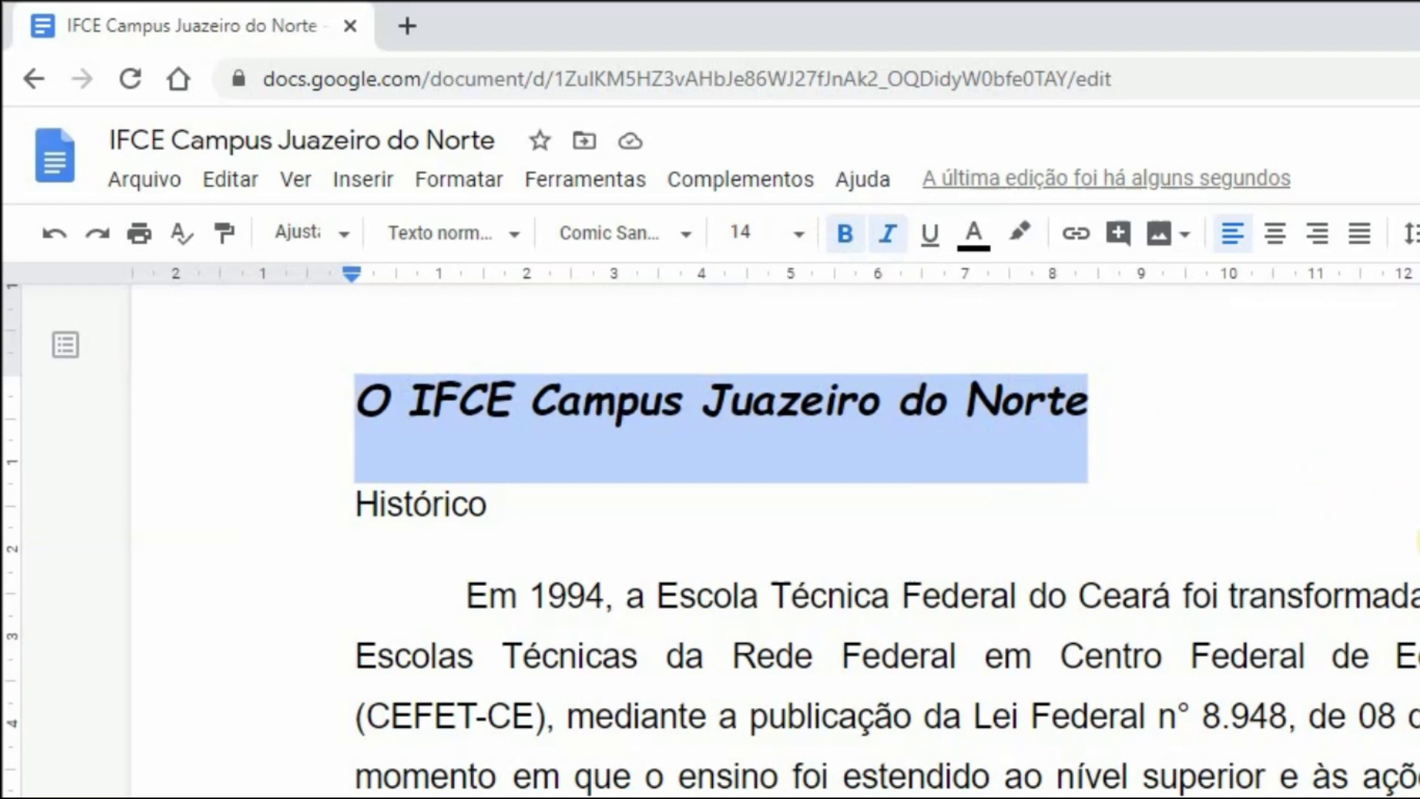
{"action": "key", "text": "ctrl+b"}
{"action": "key", "text": "ctrl+b"}
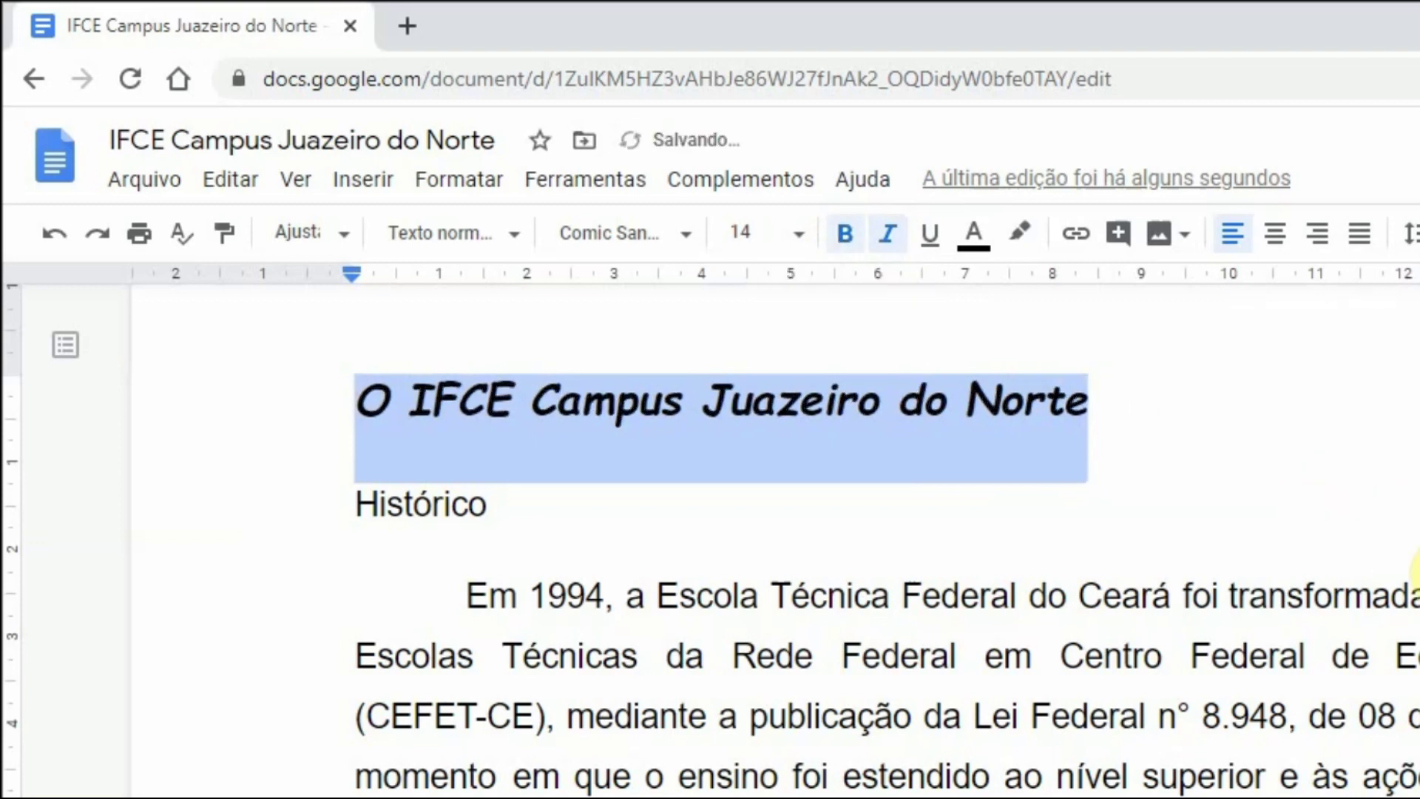
{"action": "key", "text": "ctrl+b"}
{"action": "key", "text": "ctrl+b"}
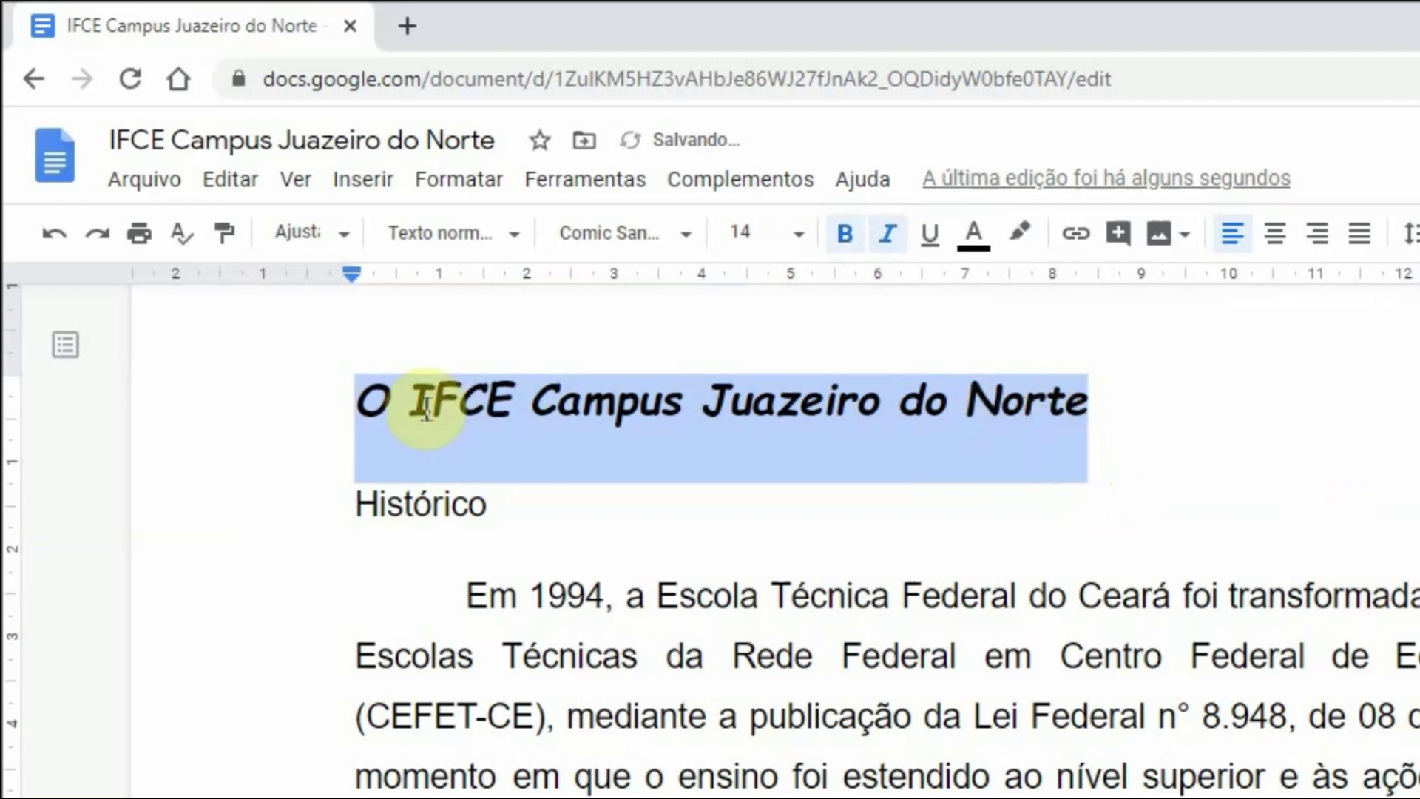
- Underline the title line, and clear its underline, italic and bold formatting again
{"action": "left_click", "coordinate": [934, 251]}
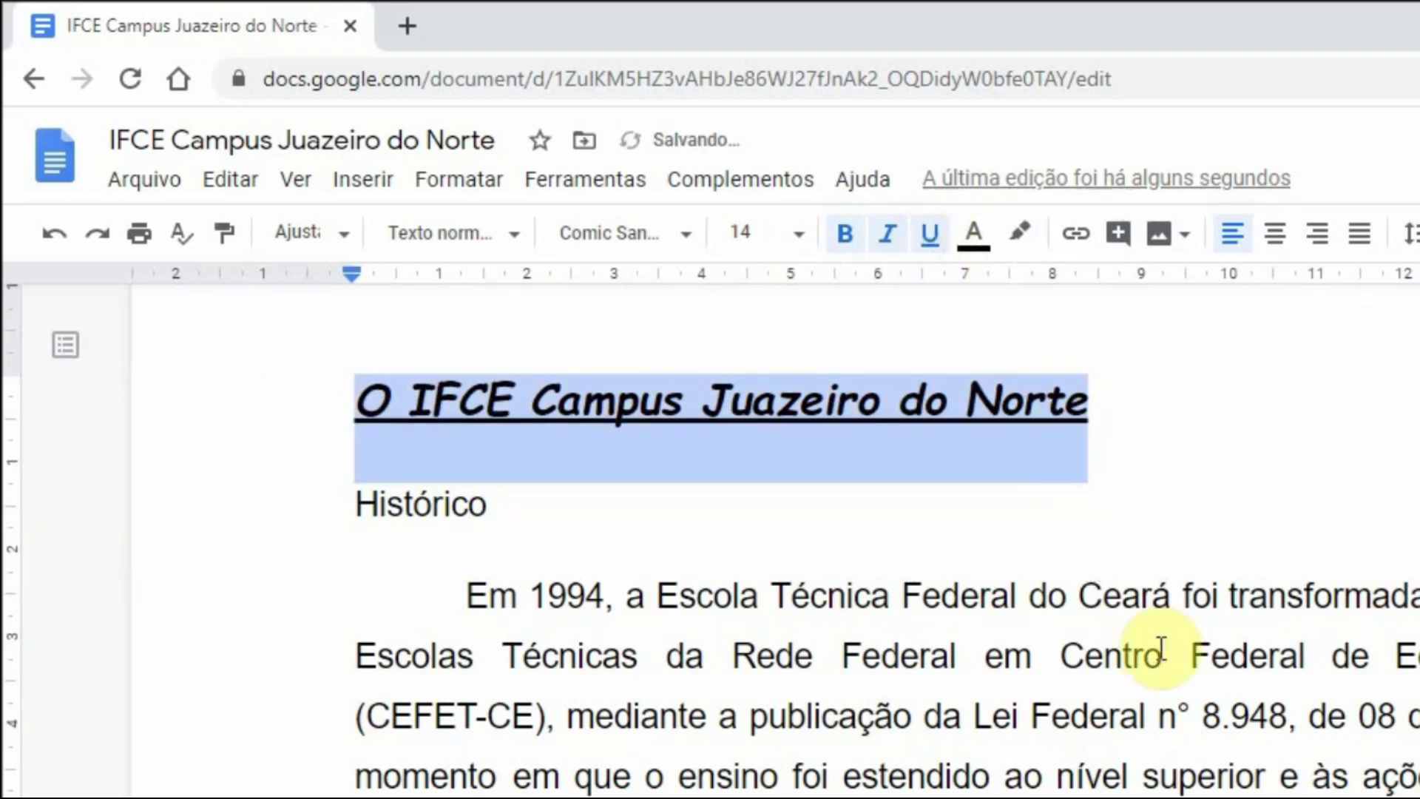
{"action": "left_click", "coordinate": [926, 240]}
{"action": "left_click", "coordinate": [891, 240]}
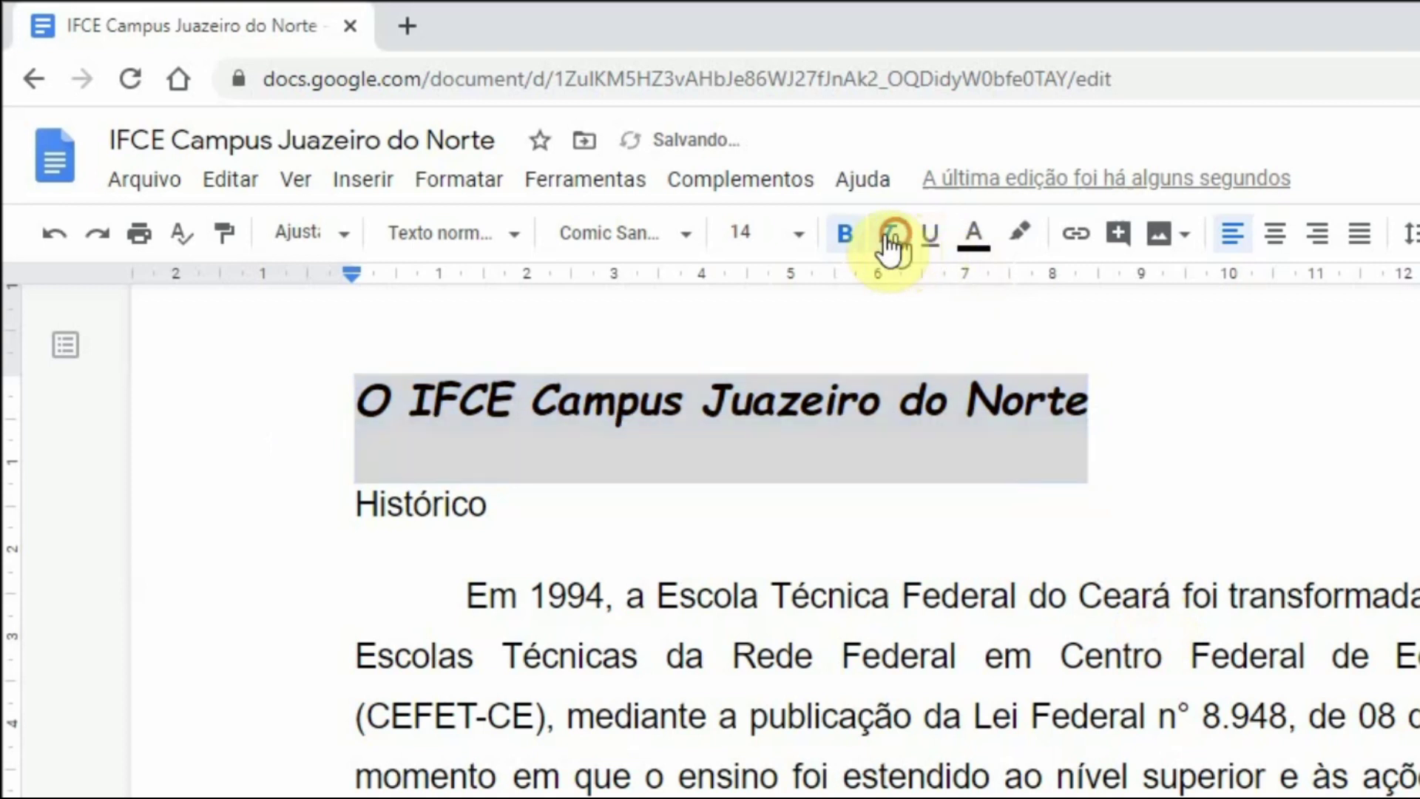
{"action": "left_click", "coordinate": [846, 237]}
{"action": "left_click", "coordinate": [933, 526]}
- Apply bold, italic and underline together to the title line "O IFCE Campus Juazeiro do Norte"
{"action": "left_click_drag", "start_coordinate": [326, 403], "coordinate": [1143, 403]}
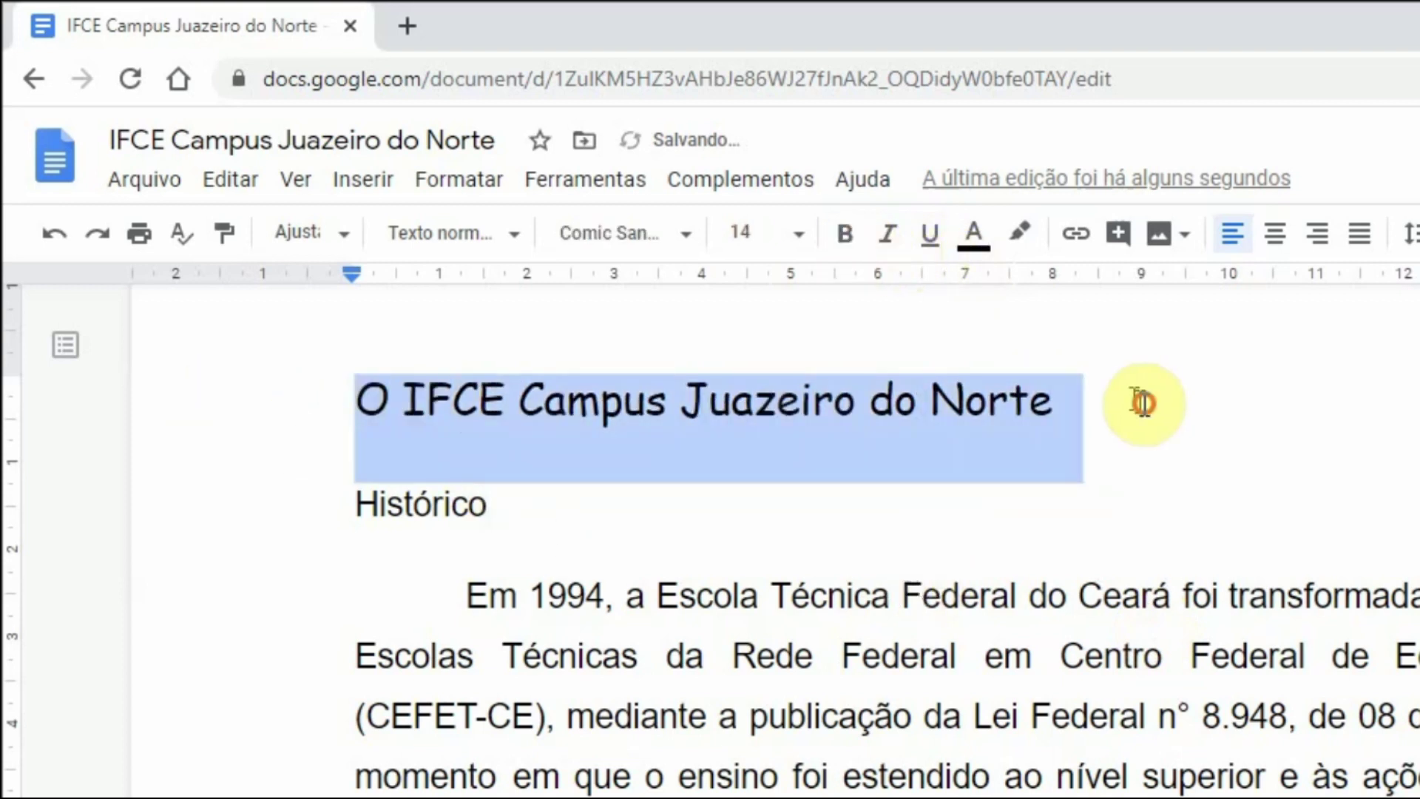
{"action": "left_click", "coordinate": [847, 237]}
{"action": "left_click", "coordinate": [890, 238]}
{"action": "left_click", "coordinate": [930, 238]}
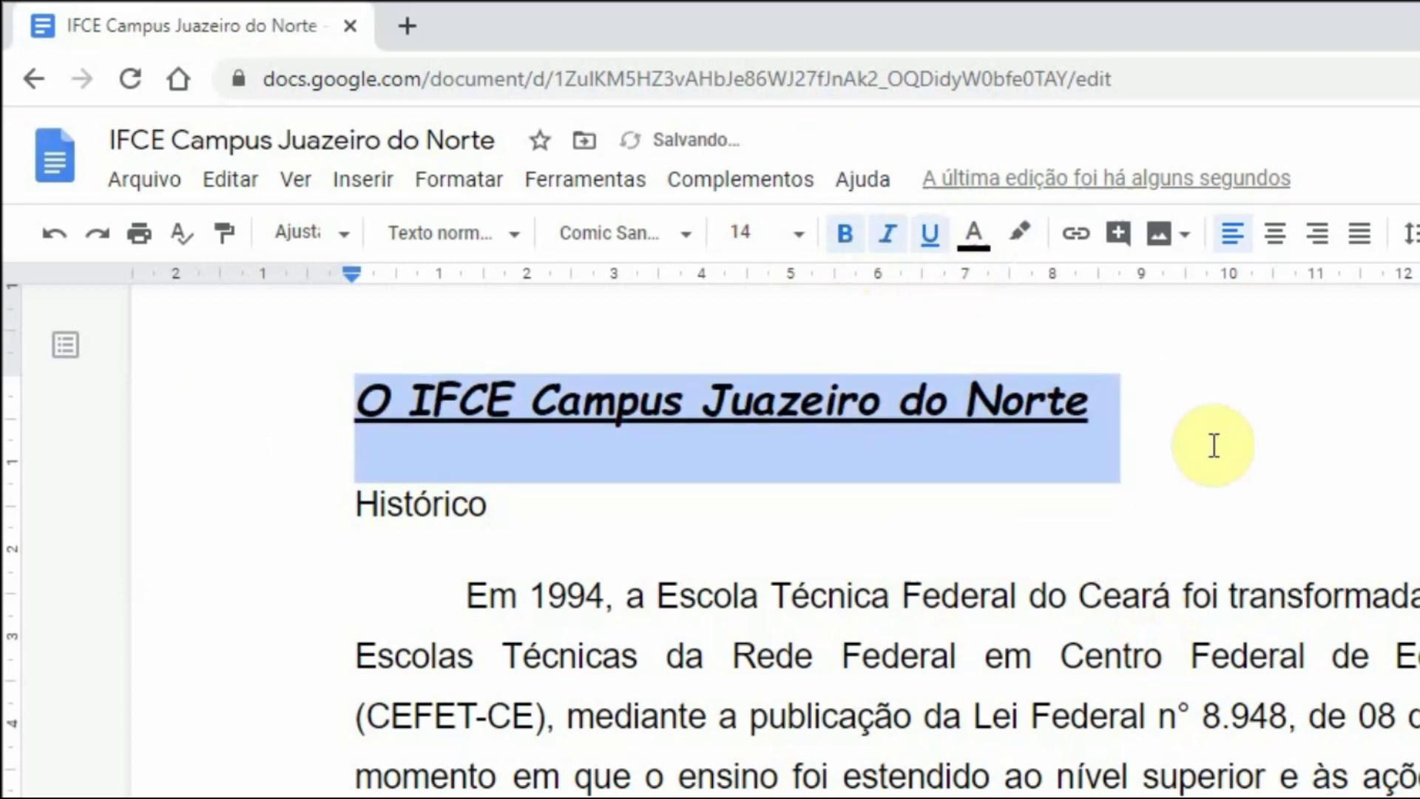
{"action": "left_click", "coordinate": [1213, 446]}
- Change the text colour of the title line "O IFCE Campus Juazeiro do Norte" to red
{"action": "left_click_drag", "start_coordinate": [294, 408], "coordinate": [1109, 380]}
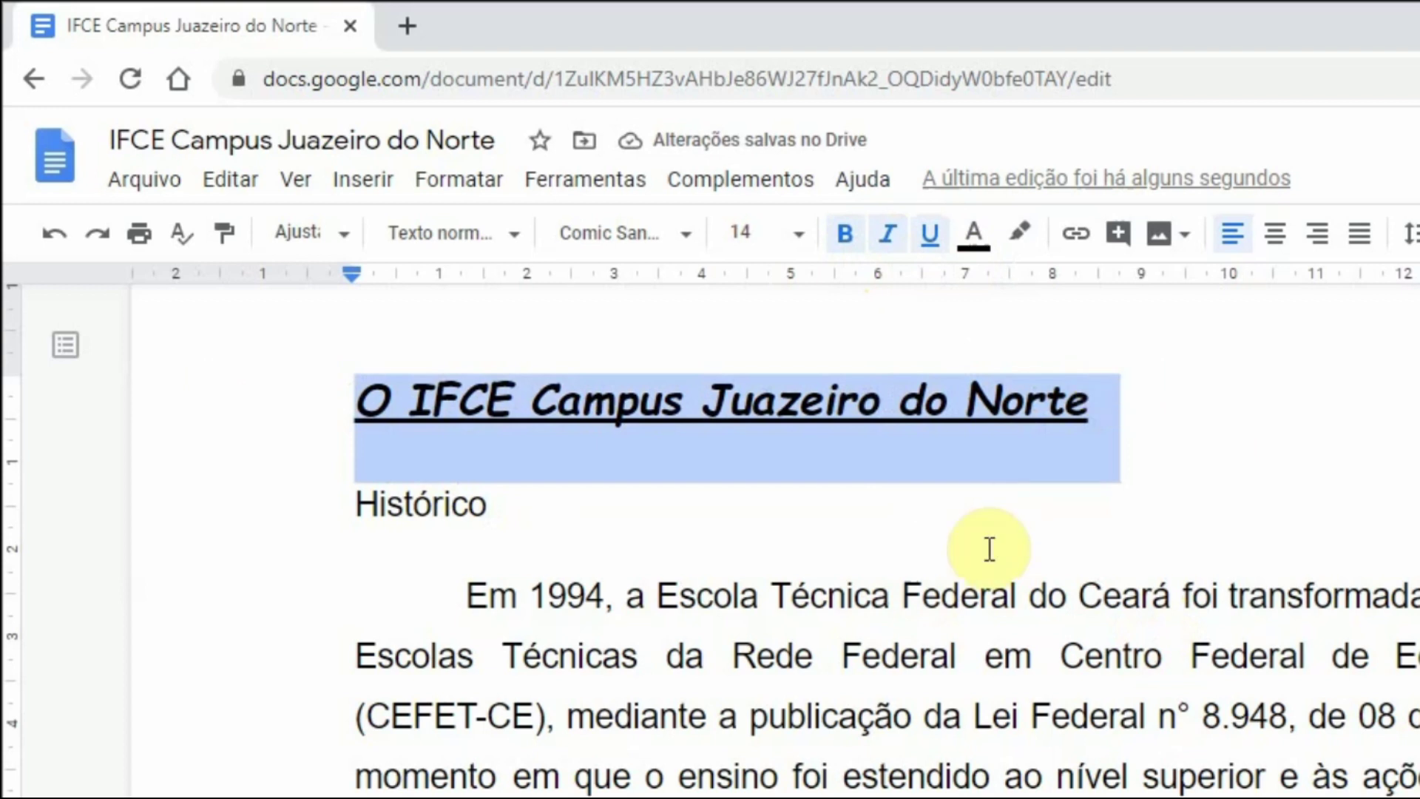
{"action": "left_click", "coordinate": [977, 243]}
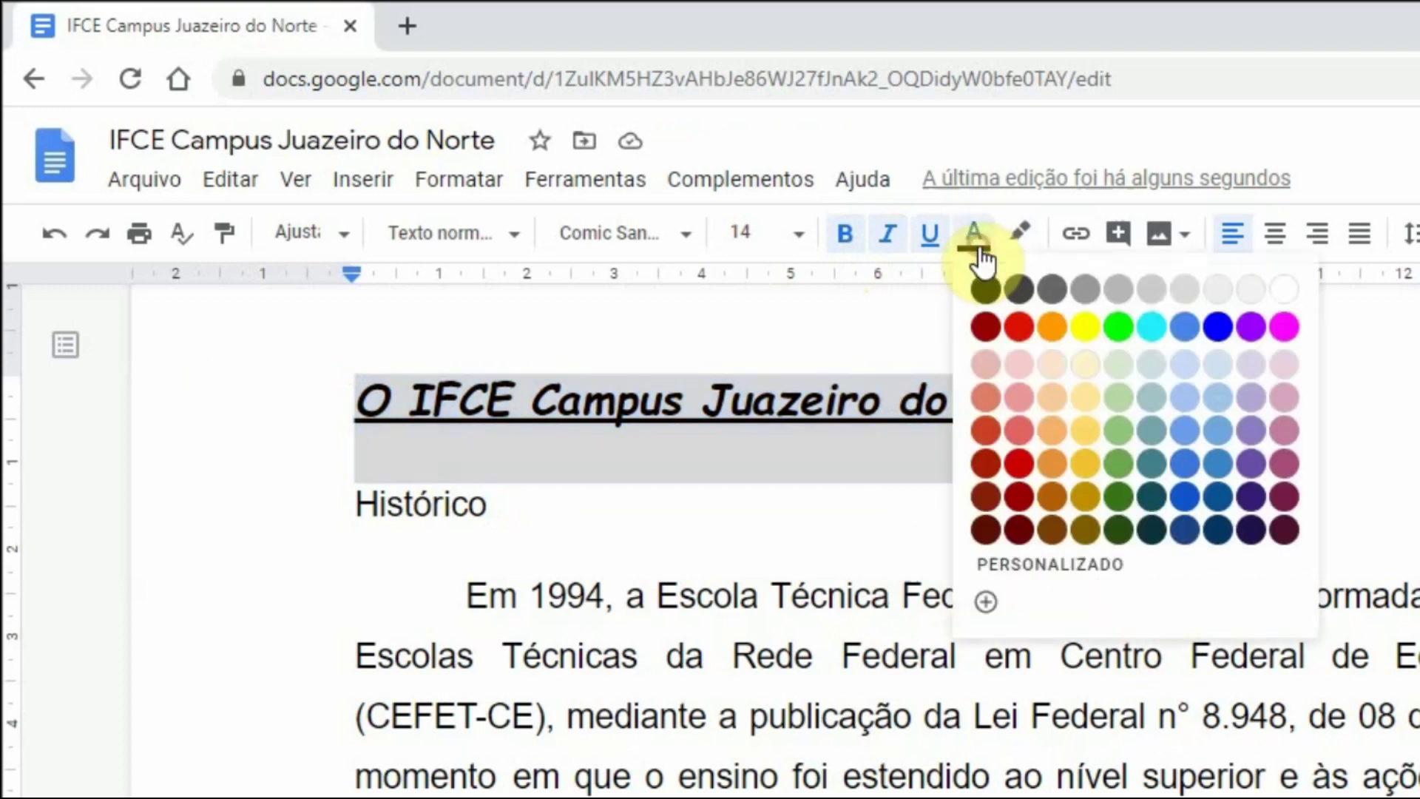
{"action": "left_click", "coordinate": [1017, 325]}
{"action": "left_click", "coordinate": [954, 530]}
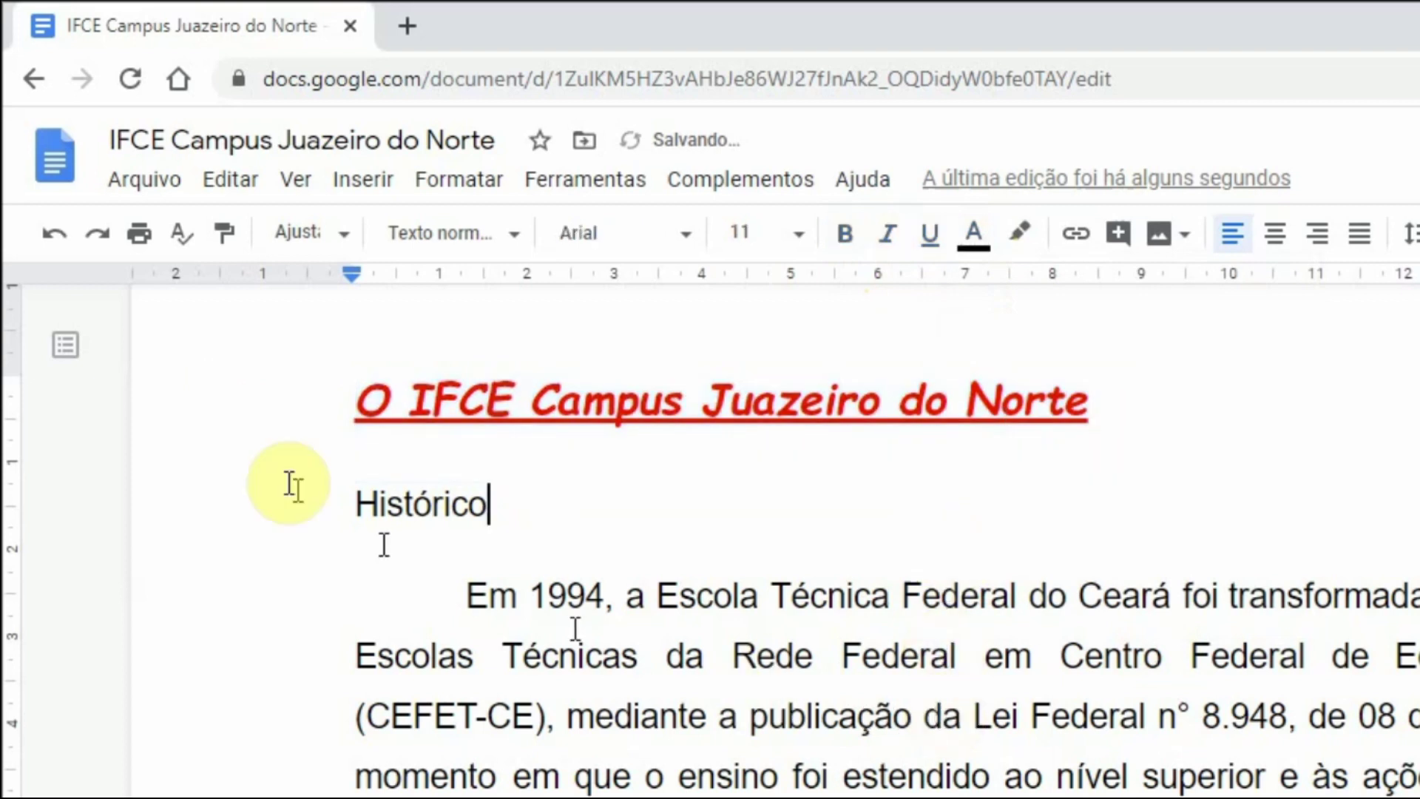
- Change the text colour of the title line "O IFCE Campus Juazeiro do Norte" to blue
{"action": "left_click_drag", "start_coordinate": [229, 402], "coordinate": [1126, 342]}
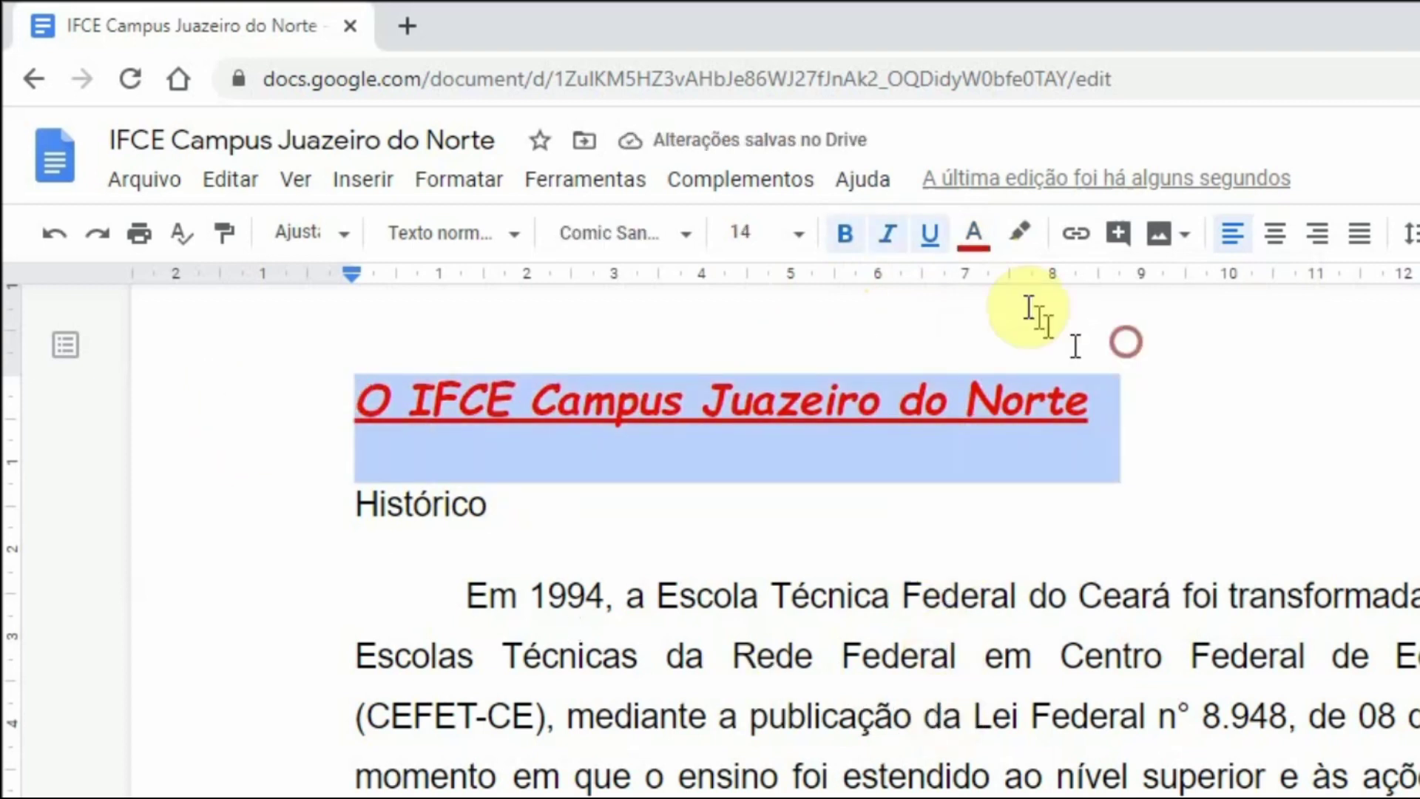
{"action": "left_click", "coordinate": [974, 238]}
{"action": "left_click", "coordinate": [1217, 326]}
{"action": "left_click", "coordinate": [1206, 507]}
- Set the text colour of the title line "O IFCE Campus Juazeiro do Norte" back to black
{"action": "left_click_drag", "start_coordinate": [279, 412], "coordinate": [1182, 402]}
{"action": "left_click", "coordinate": [988, 240]}
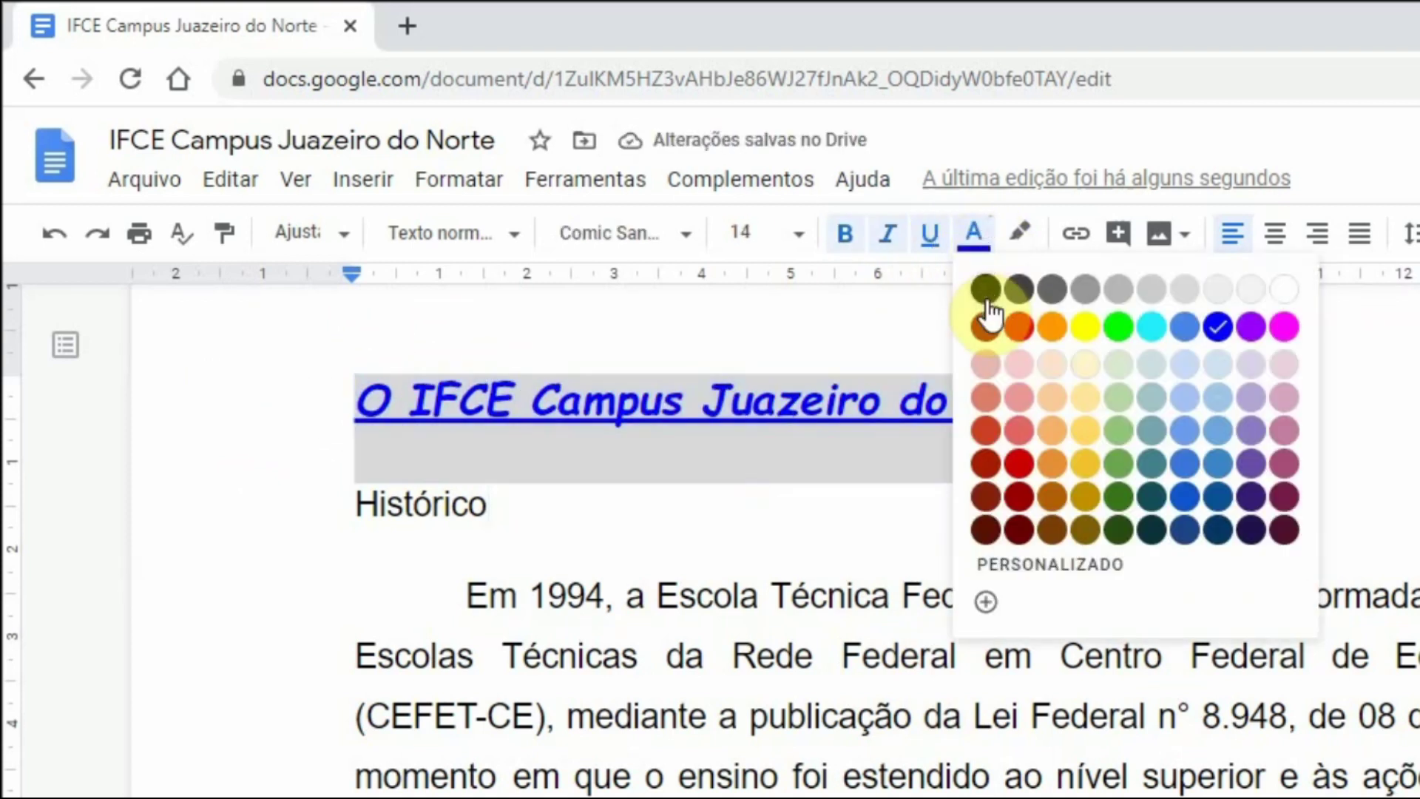
{"action": "left_click", "coordinate": [986, 289]}
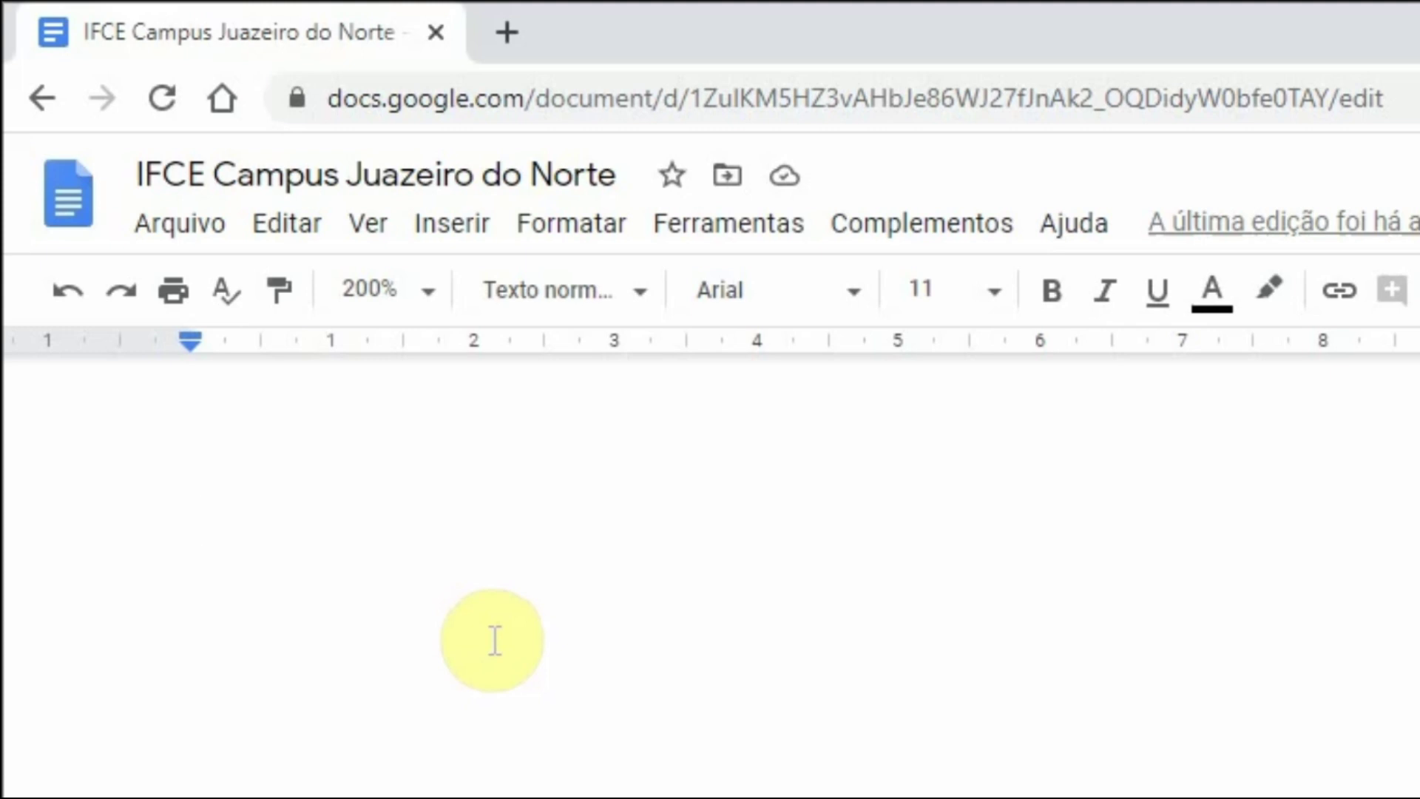
- Write "H2O" and "100 m2" on two separate lines in the blank area of the document
{"action": "type", "text": "h"}
{"action": "key", "text": "BackSpace"}
{"action": "type", "text": "H"}
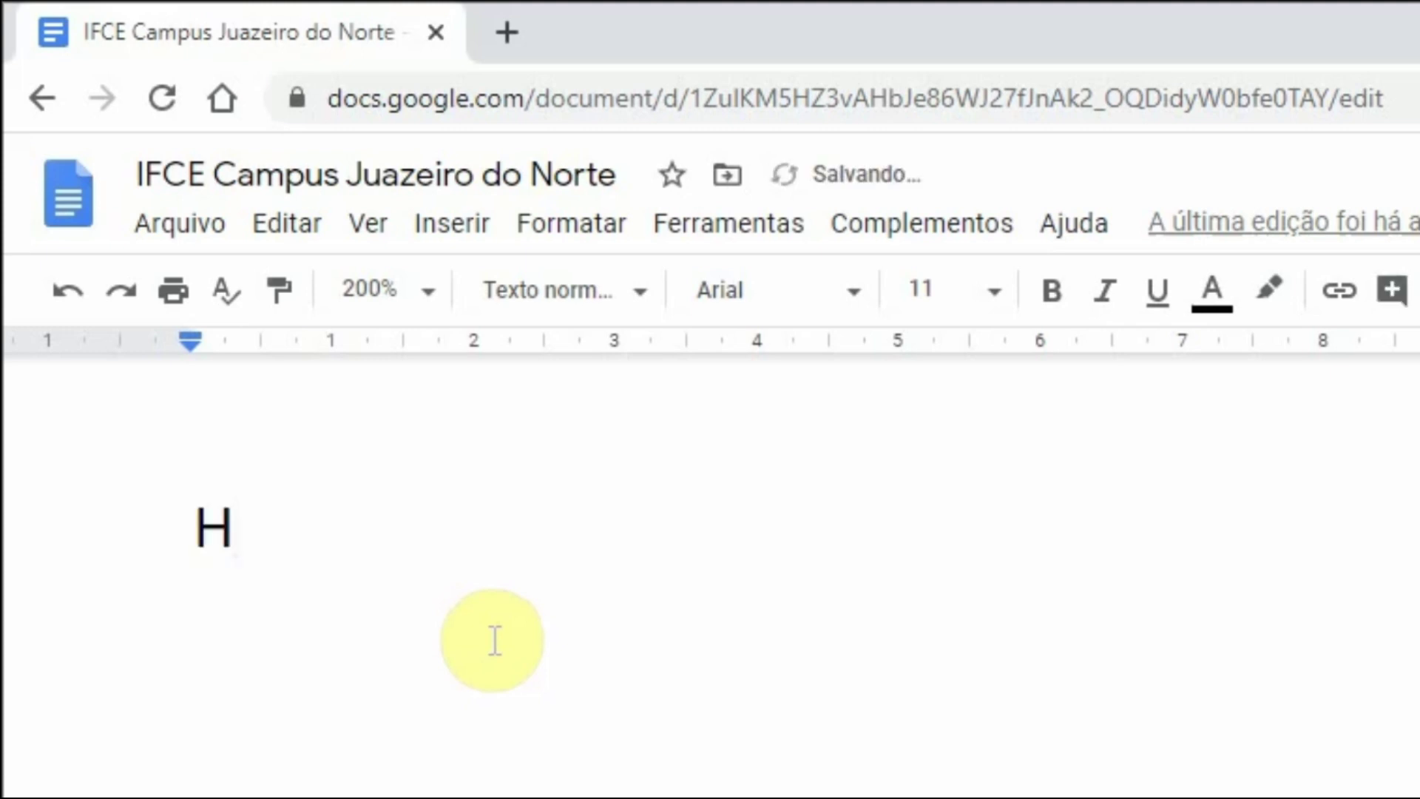
{"action": "type", "text": "2O"}
{"action": "key", "text": "Return"}
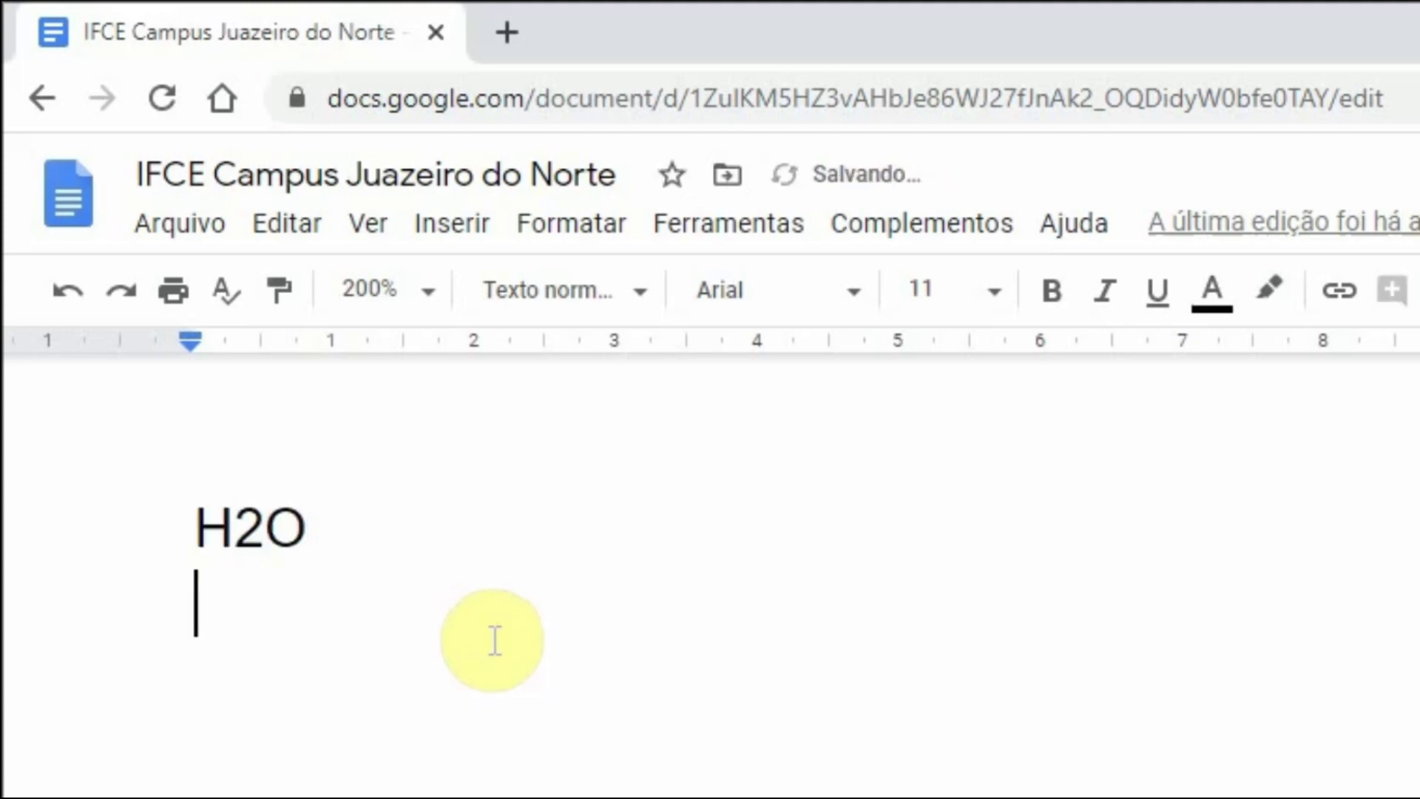
{"action": "type", "text": "100 m"}
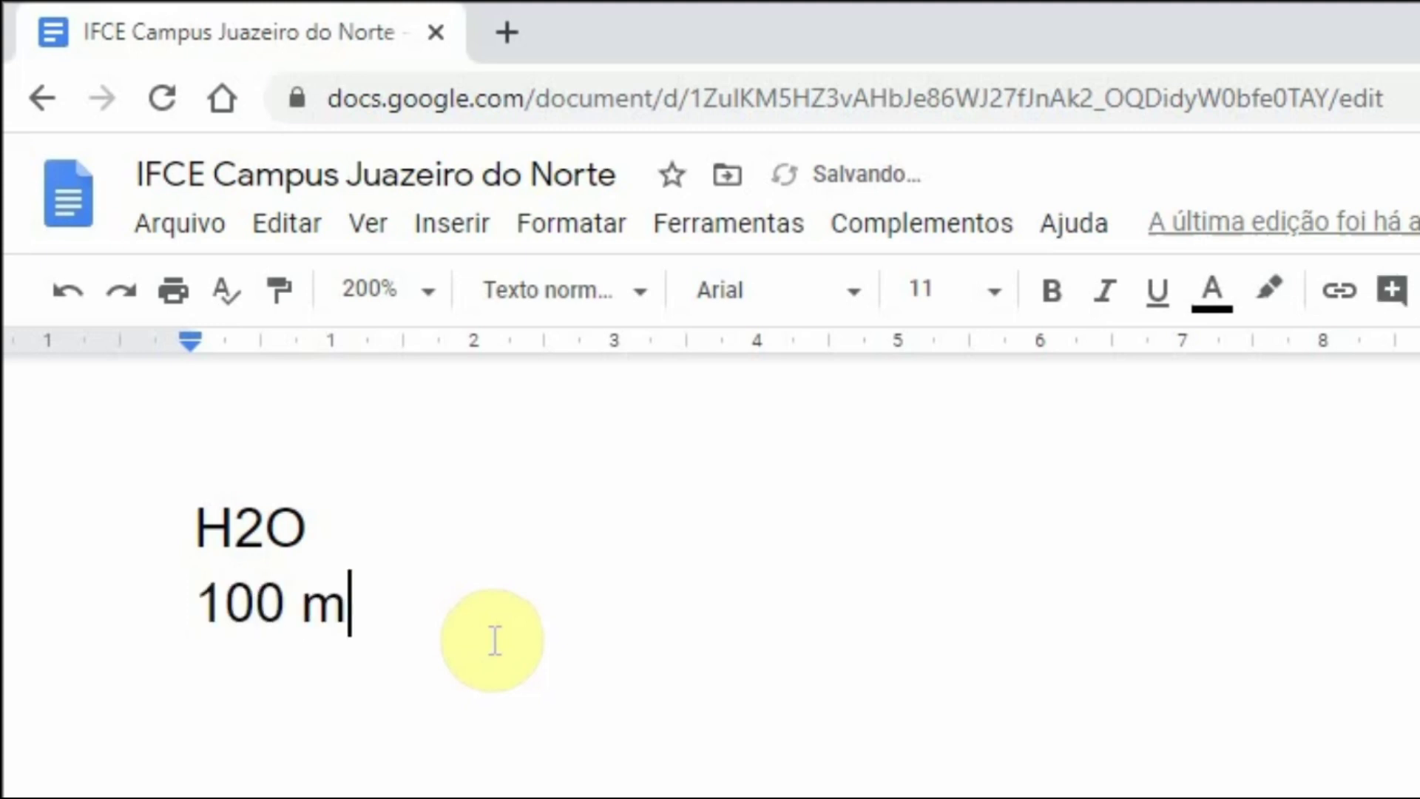
{"action": "type", "text": "2"}
{"action": "key", "text": "Return"}
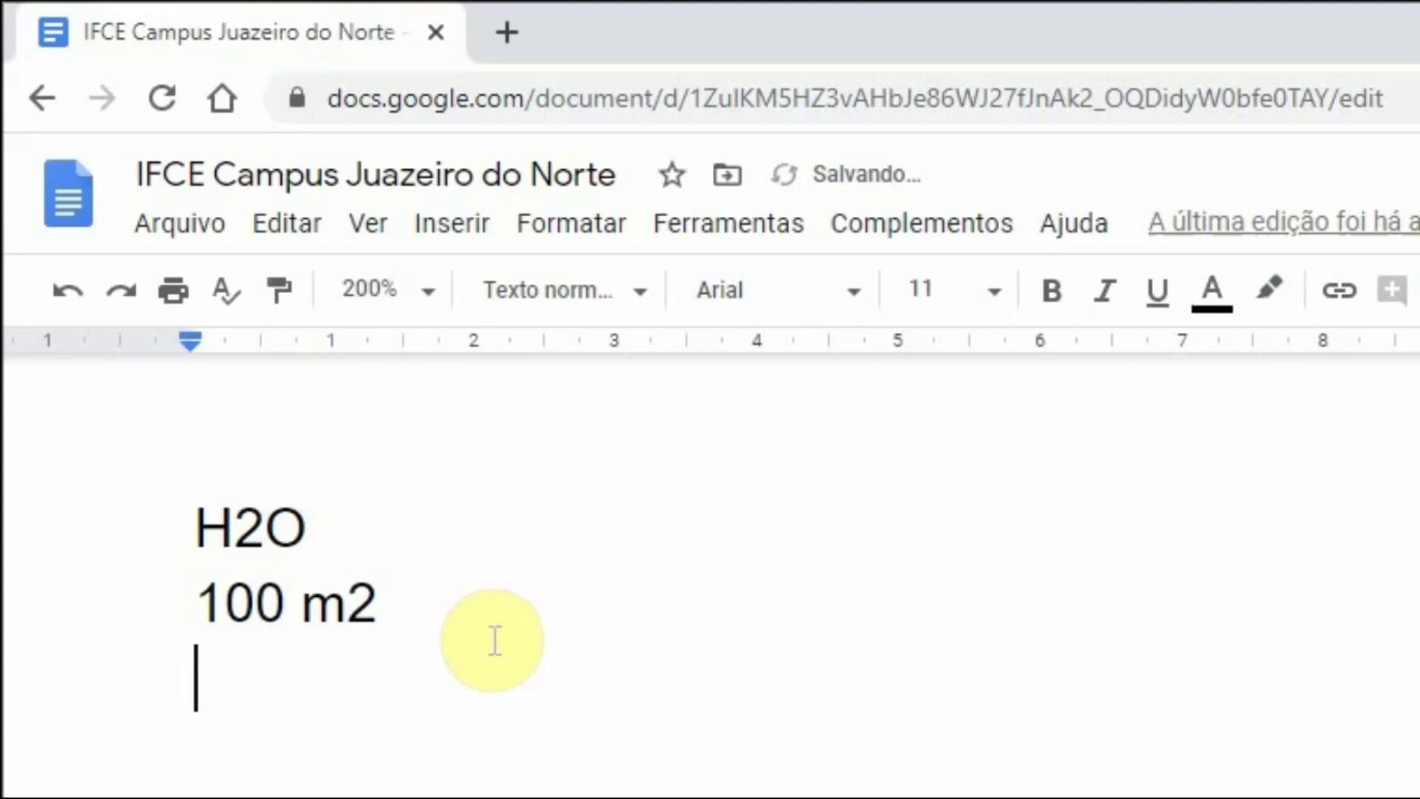
- Write "Faculdade Universidade" on the line below "100 m2"
{"action": "type", "text": "Faculdad"}
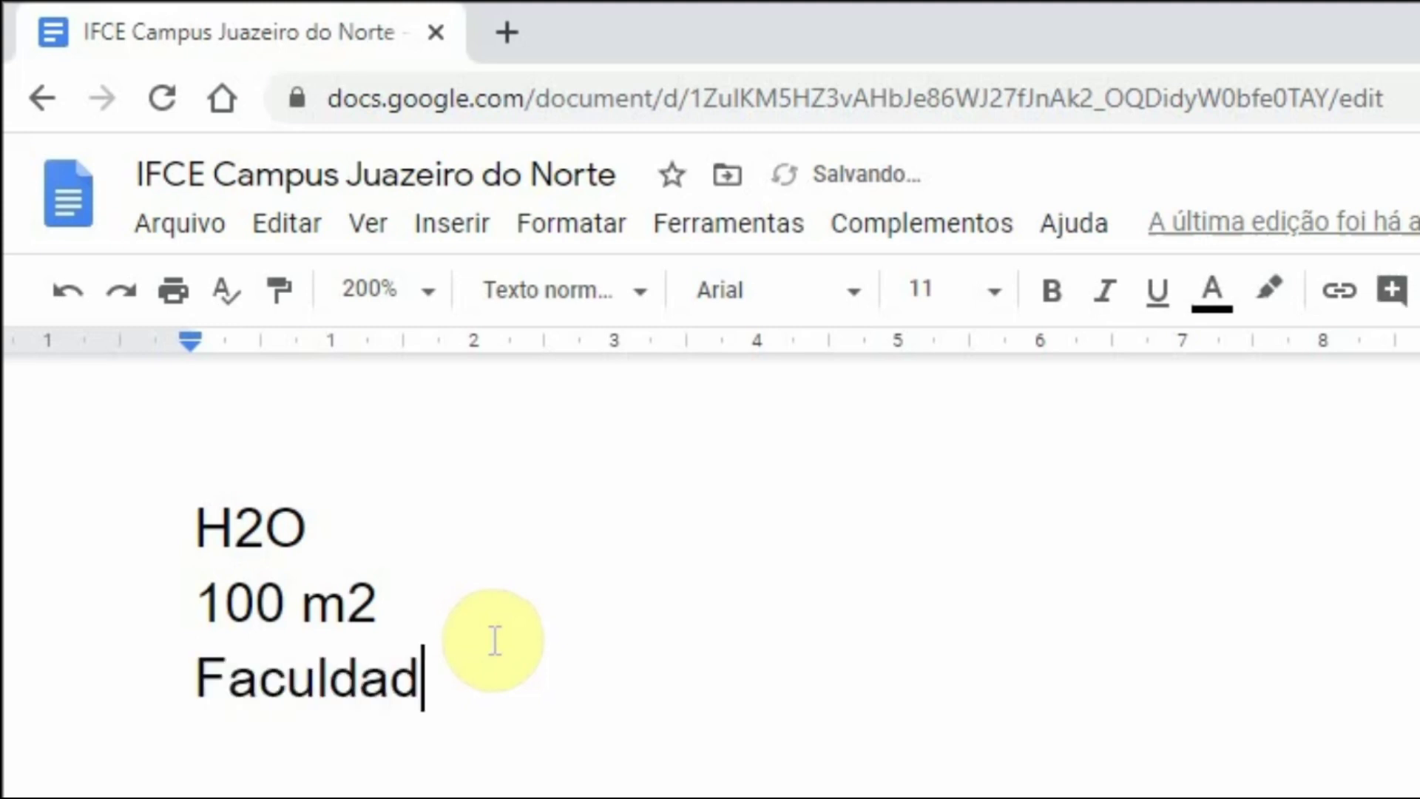
{"action": "type", "text": "e Uni"}
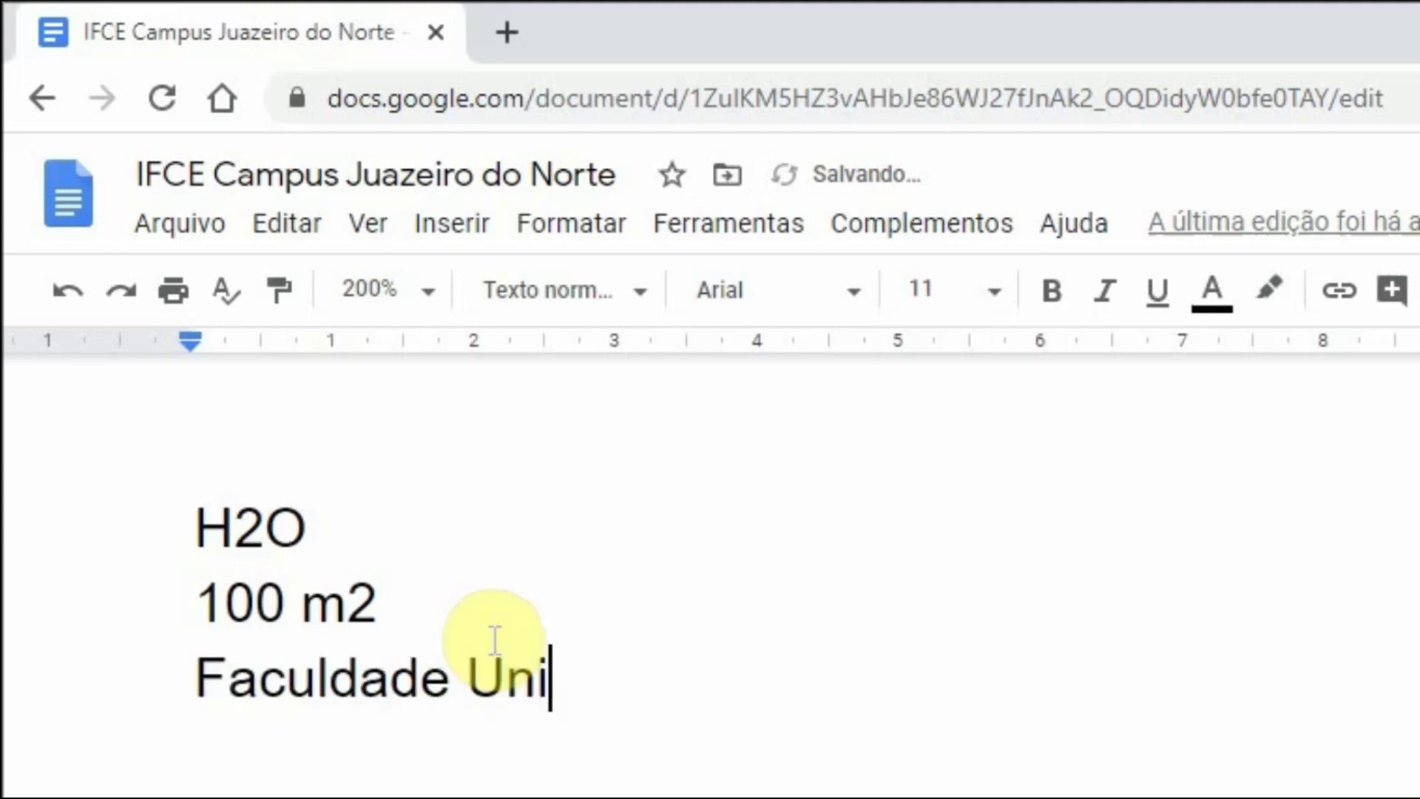
{"action": "type", "text": "versid"}
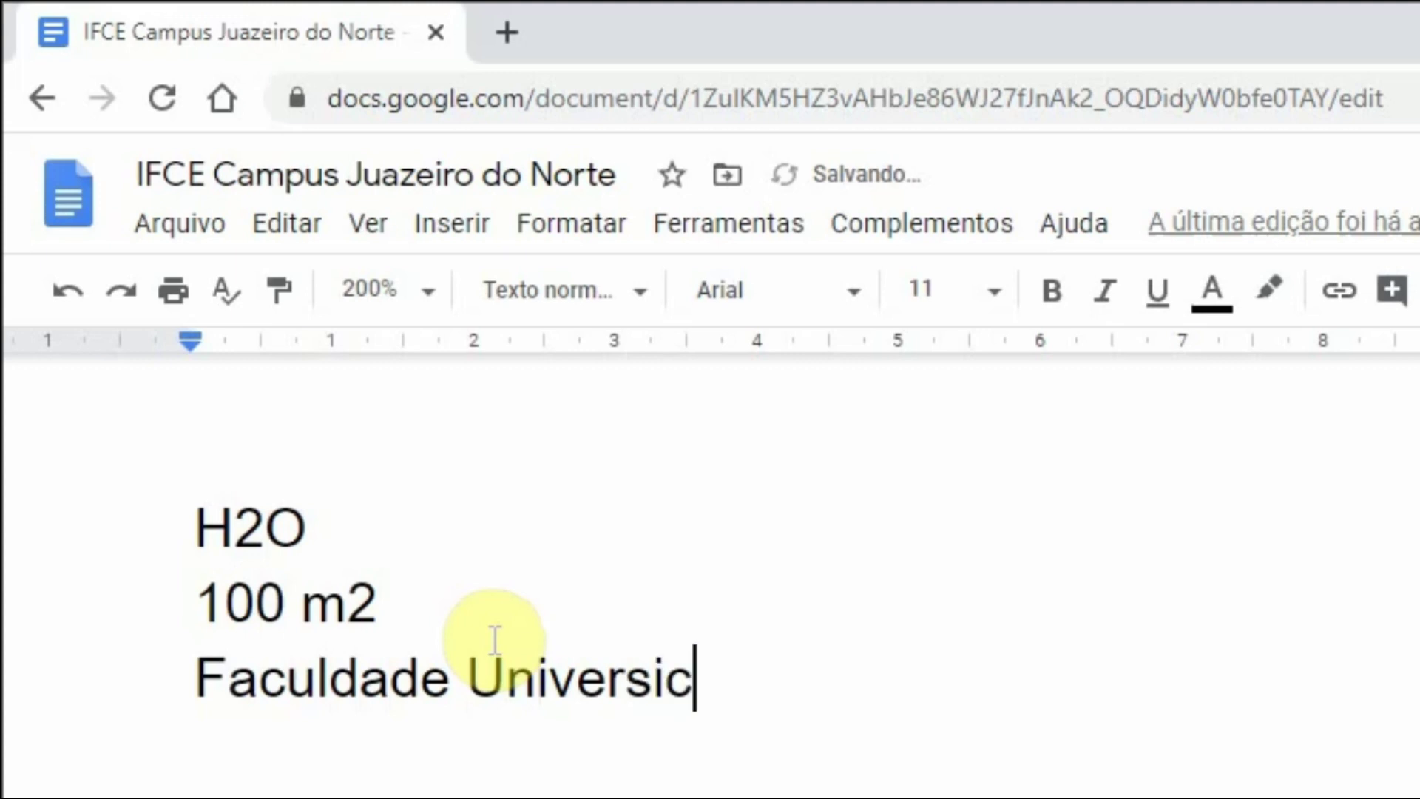
{"action": "type", "text": "ade"}
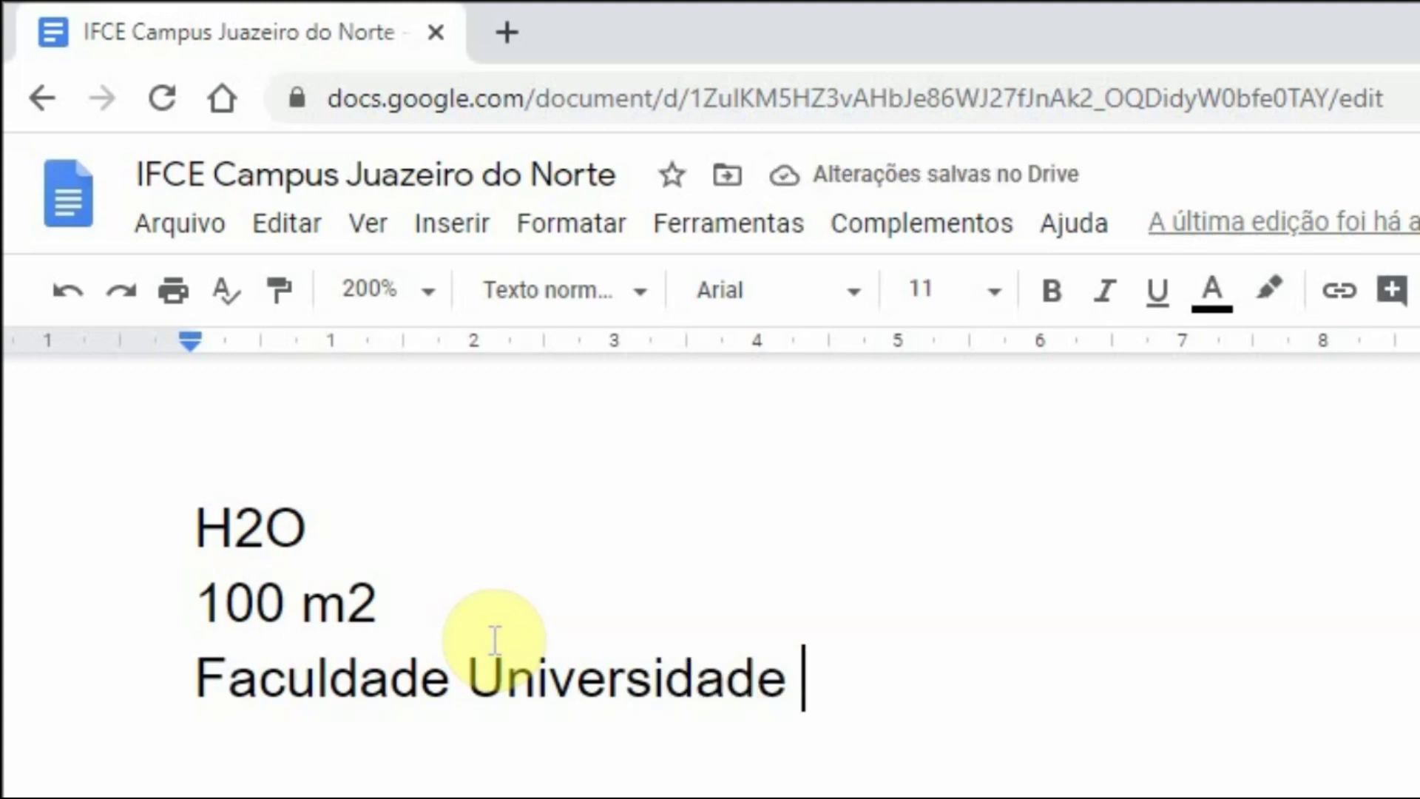
- Format the digit 2 in "H2O" as subscript
{"action": "left_click", "coordinate": [265, 527]}
{"action": "left_click_drag", "start_coordinate": [265, 526], "coordinate": [244, 522]}
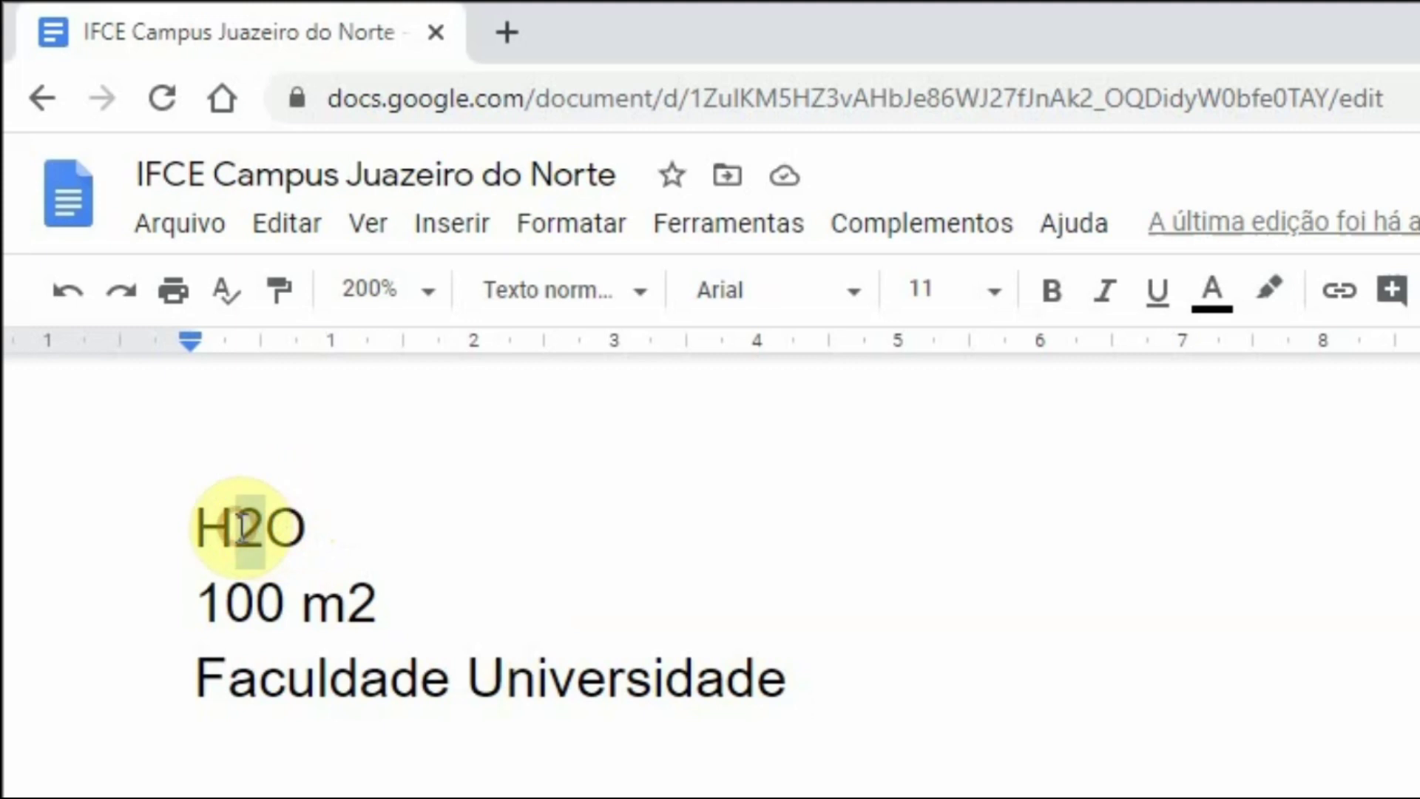
{"action": "left_click", "coordinate": [537, 225]}
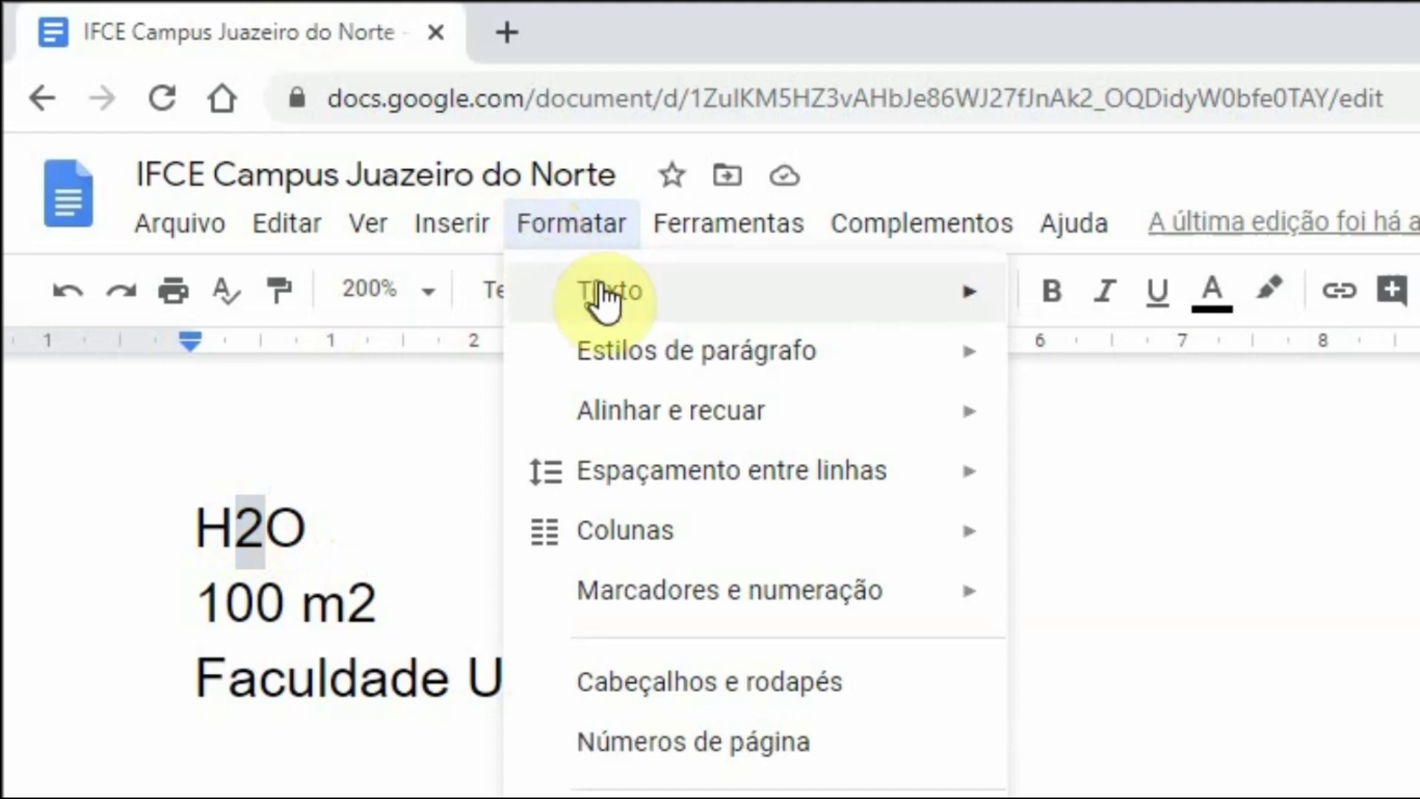
{"action": "mouse_move", "coordinate": [607, 300]}
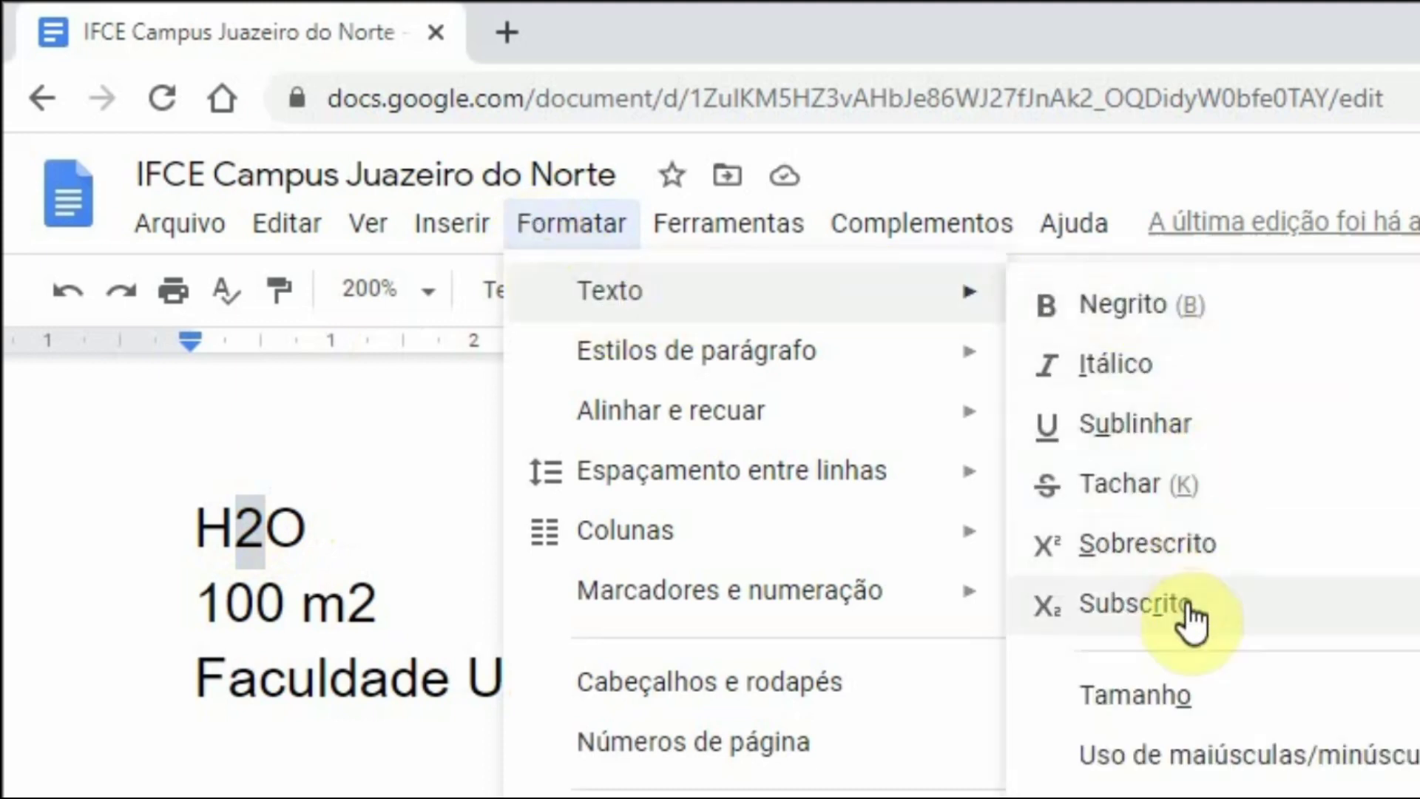
{"action": "left_click", "coordinate": [1233, 628]}
{"action": "left_click", "coordinate": [220, 557]}
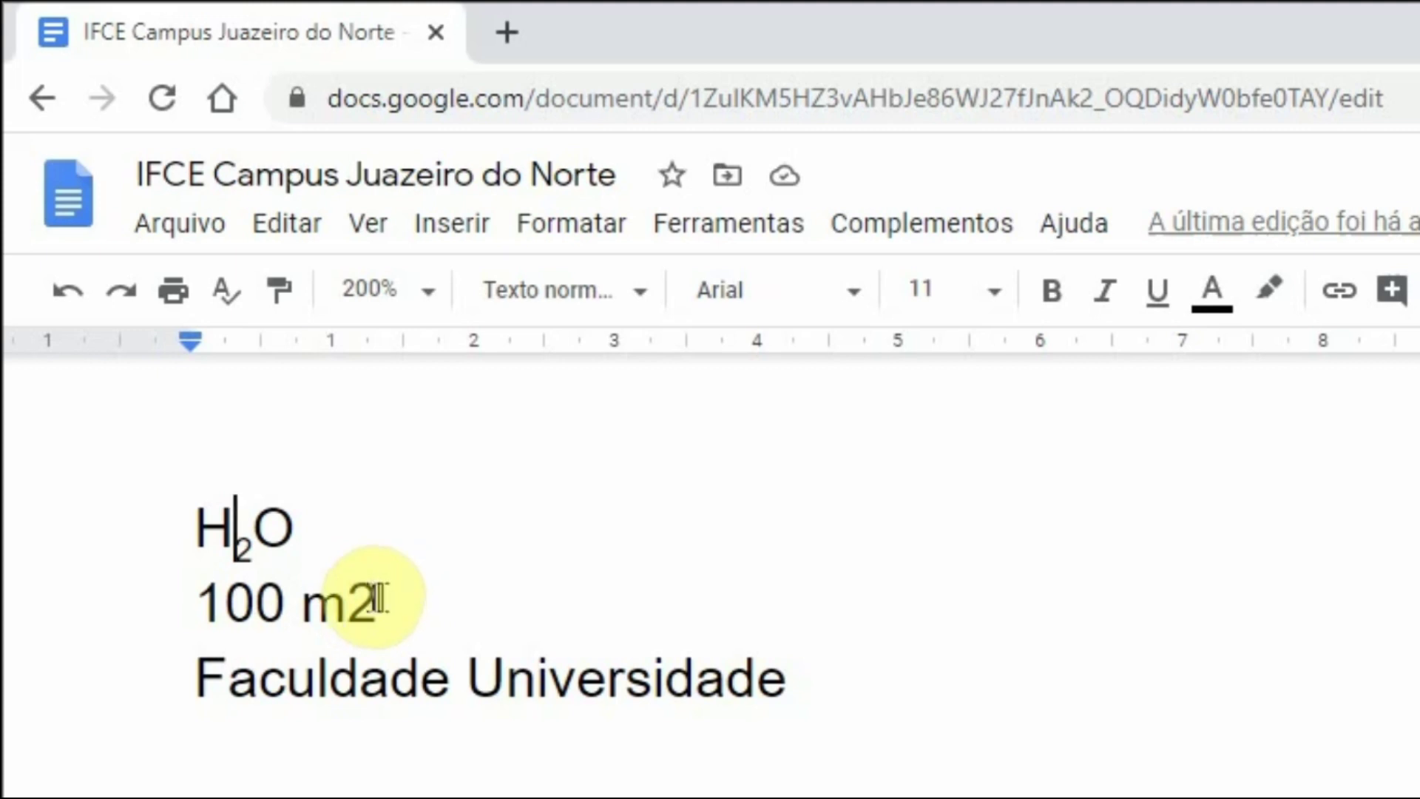
- Format the digit 2 in "100 m2" as superscript
{"action": "left_click", "coordinate": [379, 601]}
{"action": "left_click_drag", "start_coordinate": [379, 601], "coordinate": [353, 602]}
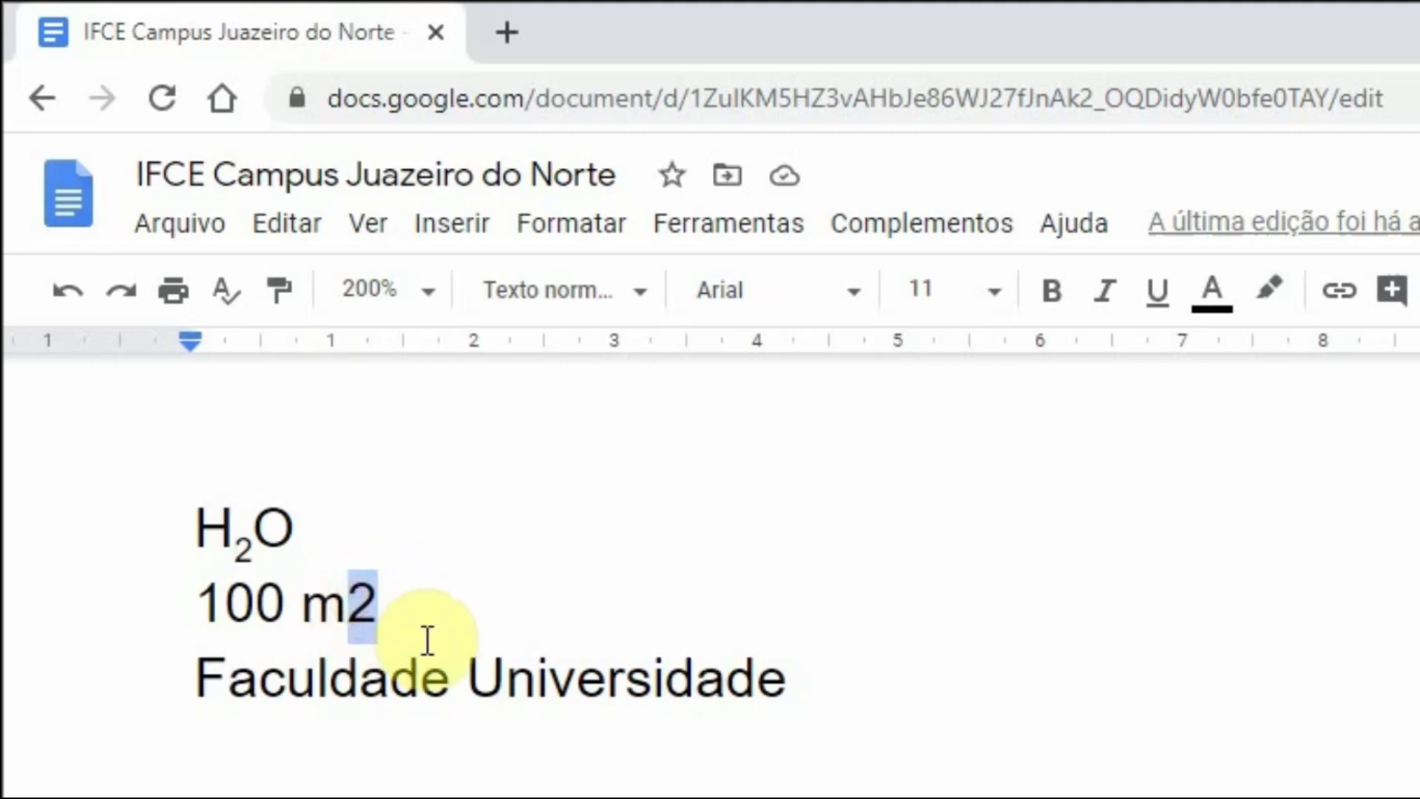
{"action": "left_click", "coordinate": [537, 218]}
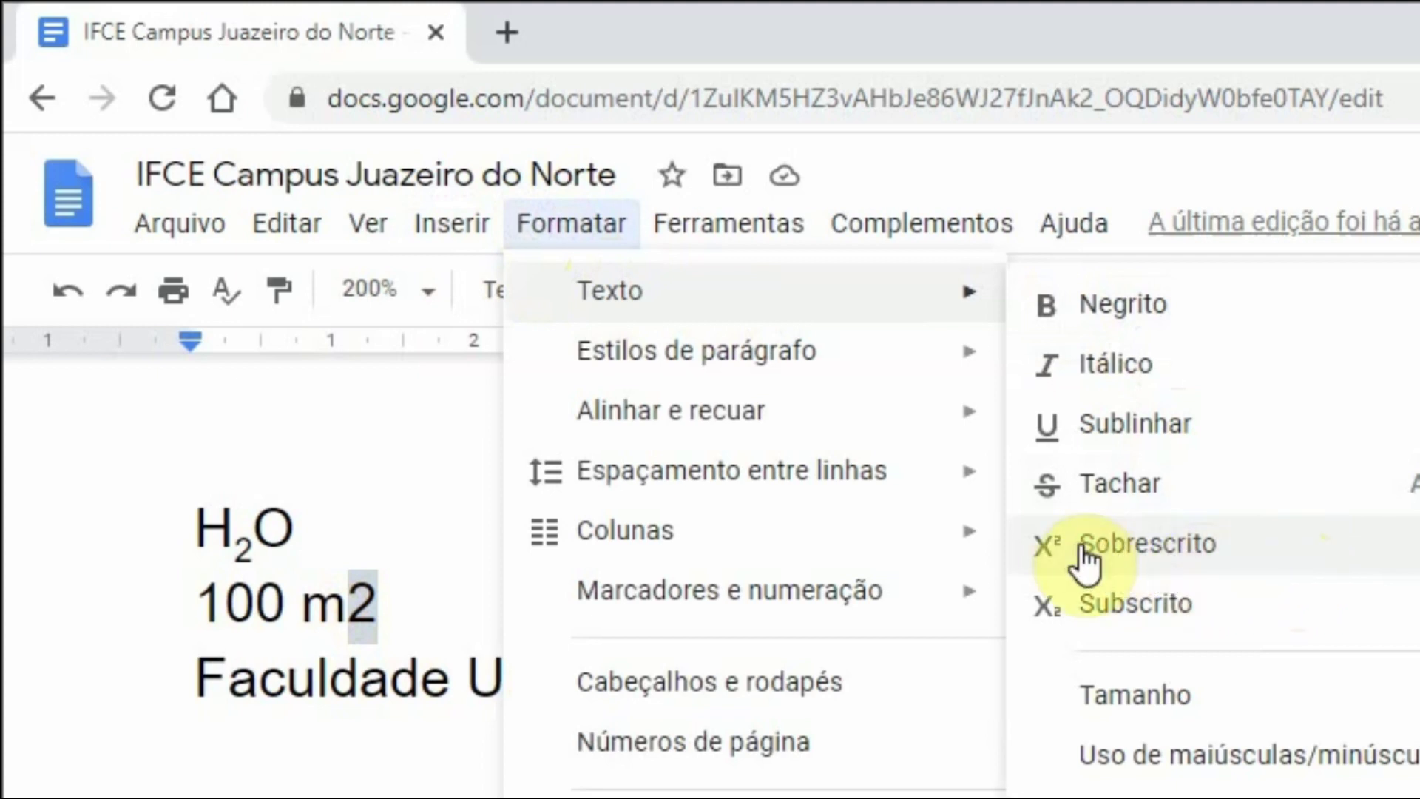
{"action": "left_click", "coordinate": [1123, 561]}
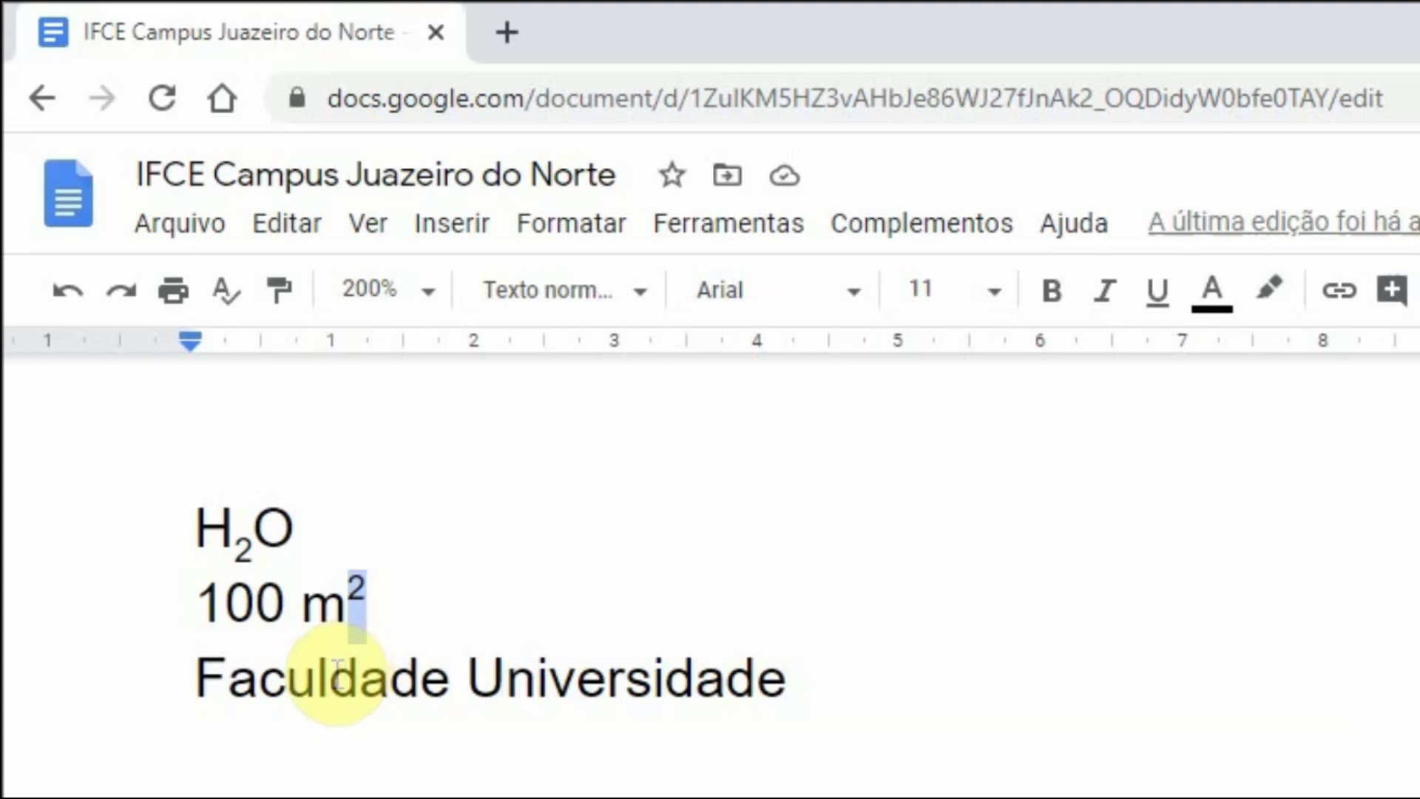
- Strike through the word "Faculdade" in the third line and deselect it
{"action": "double_click", "coordinate": [338, 669]}
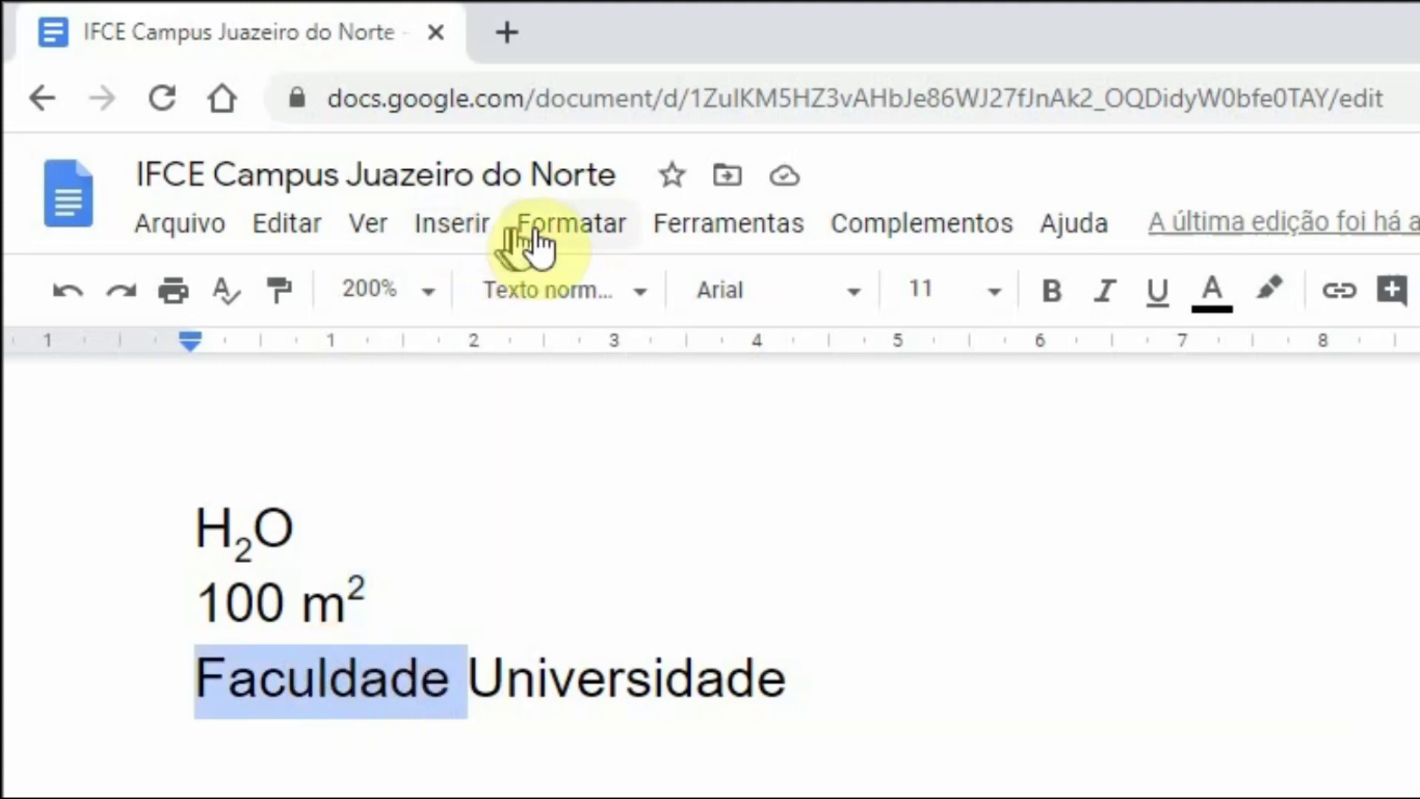
{"action": "left_click", "coordinate": [579, 231]}
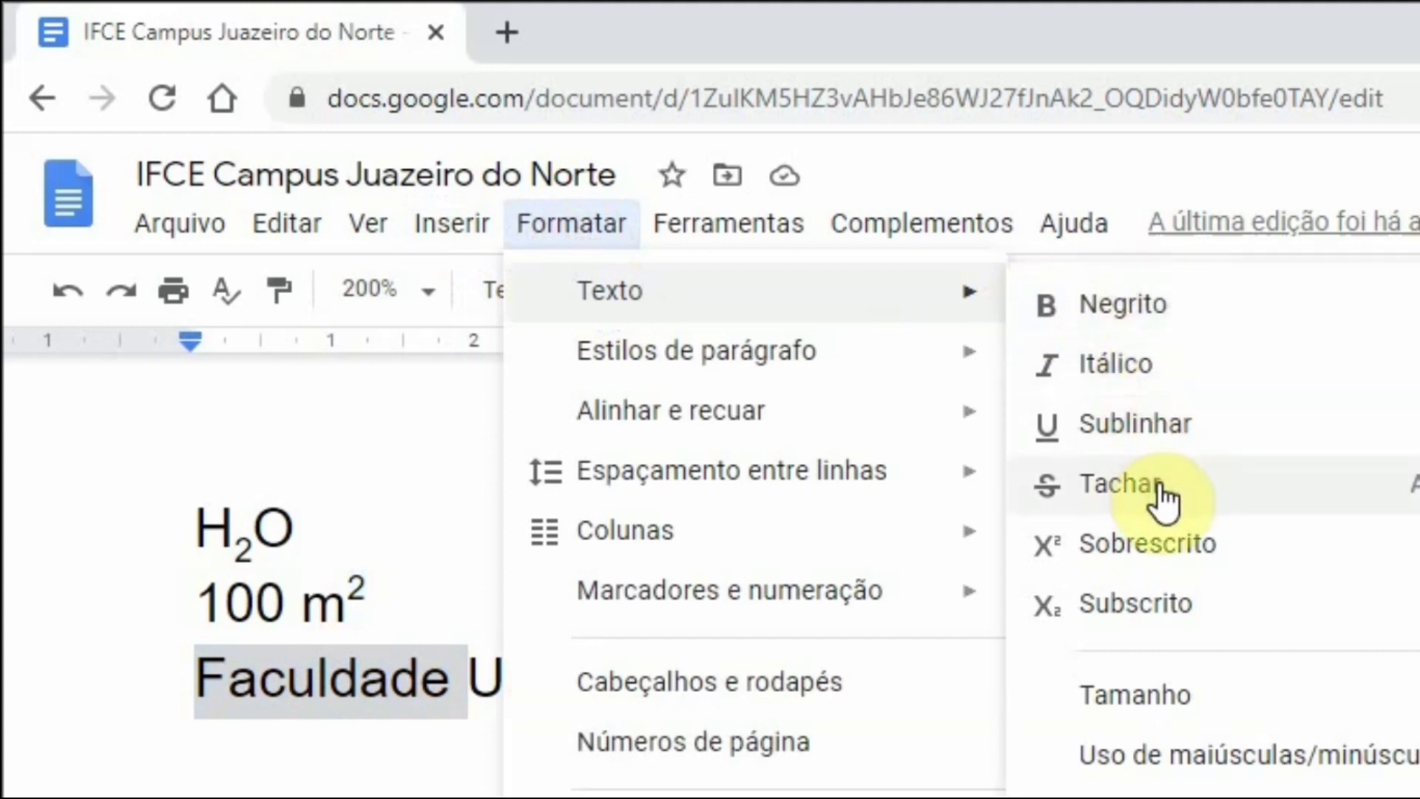
{"action": "left_click", "coordinate": [1264, 500]}
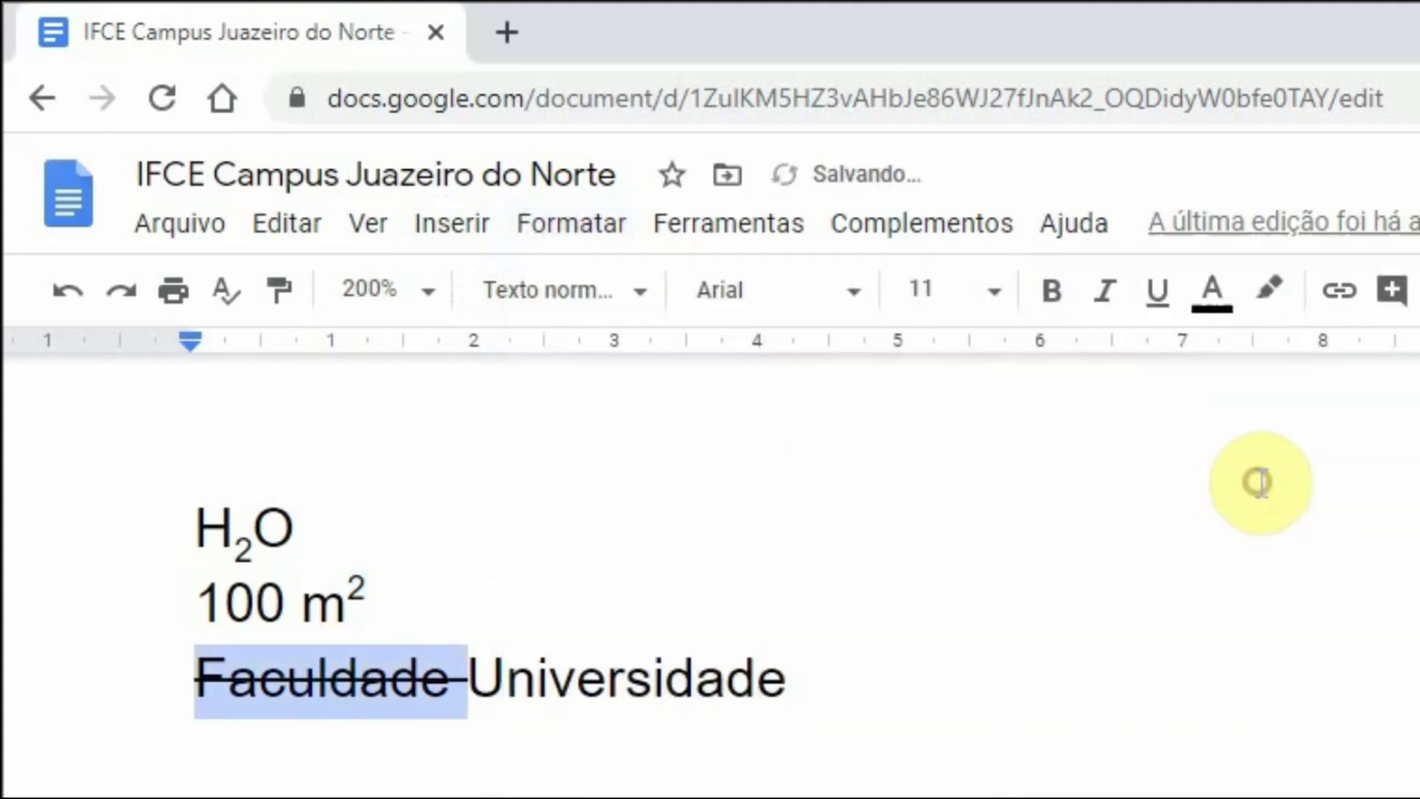
{"action": "left_click", "coordinate": [1123, 596]}
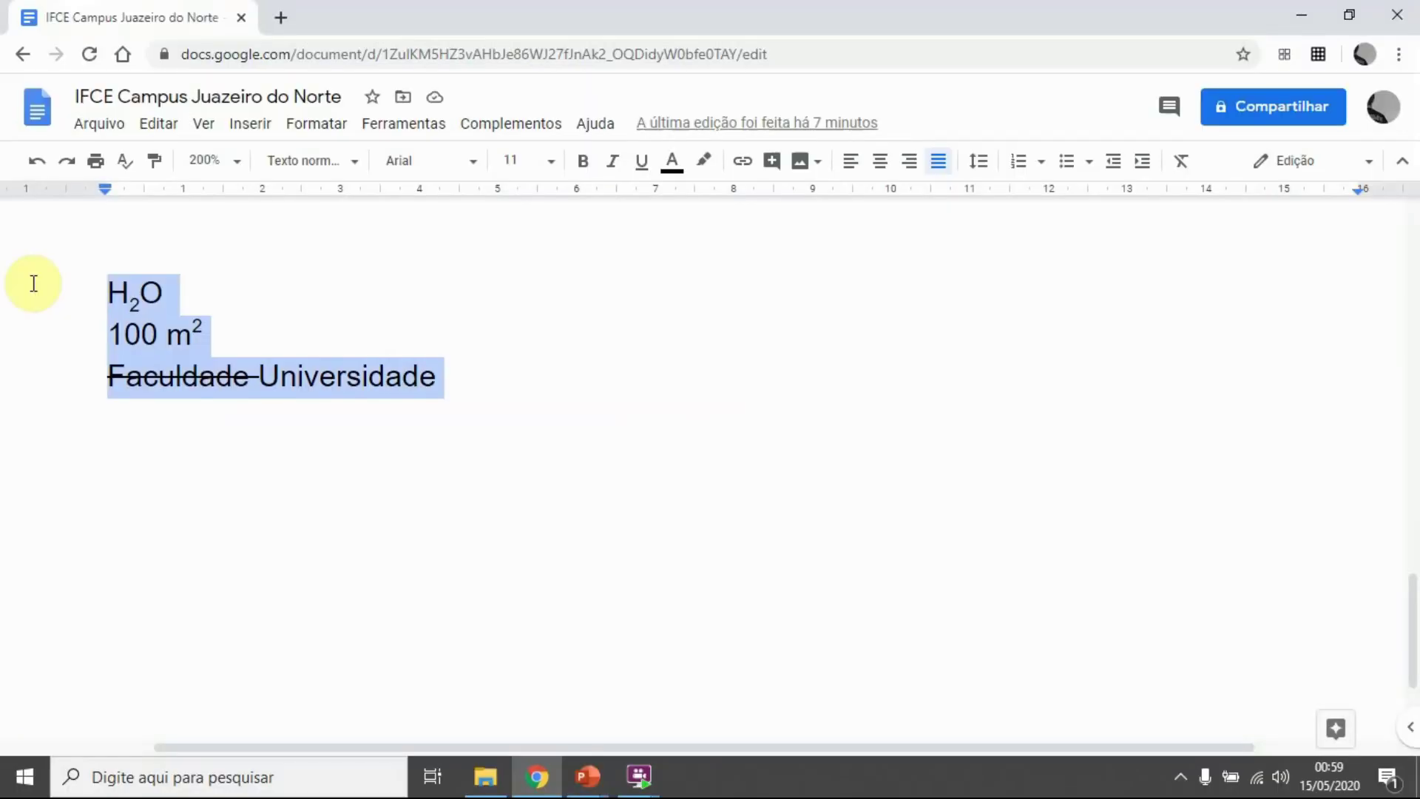
- Replace the selected text with three lines: "Tudo maiúscula", "Tudo minúscula" and "Tudo com a primeira letra de cada palavra maiúscula"
{"action": "type", "text": "Tudo"}
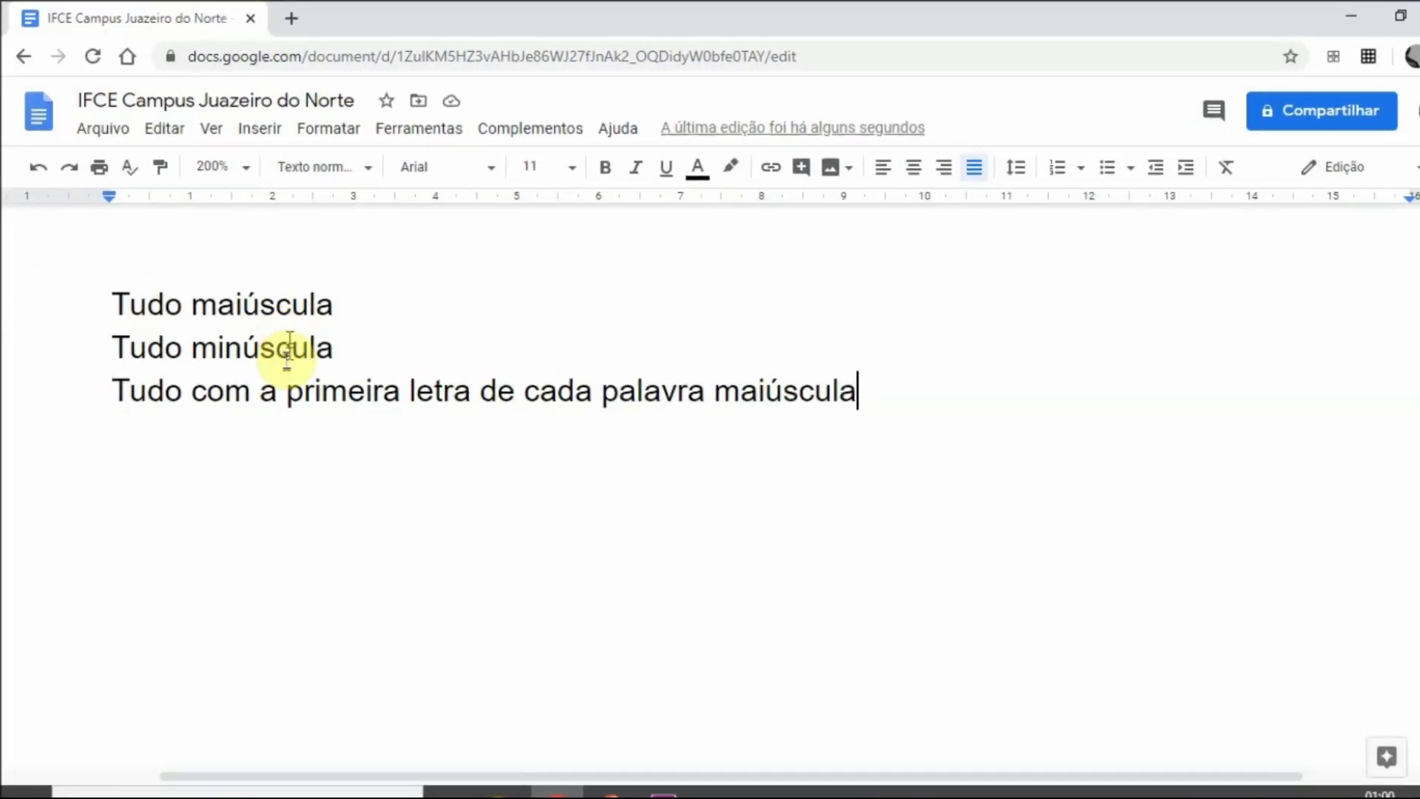
- Convert the word "maiúscula" in the first line to uppercase letters and deselect it
{"action": "double_click", "coordinate": [263, 296]}
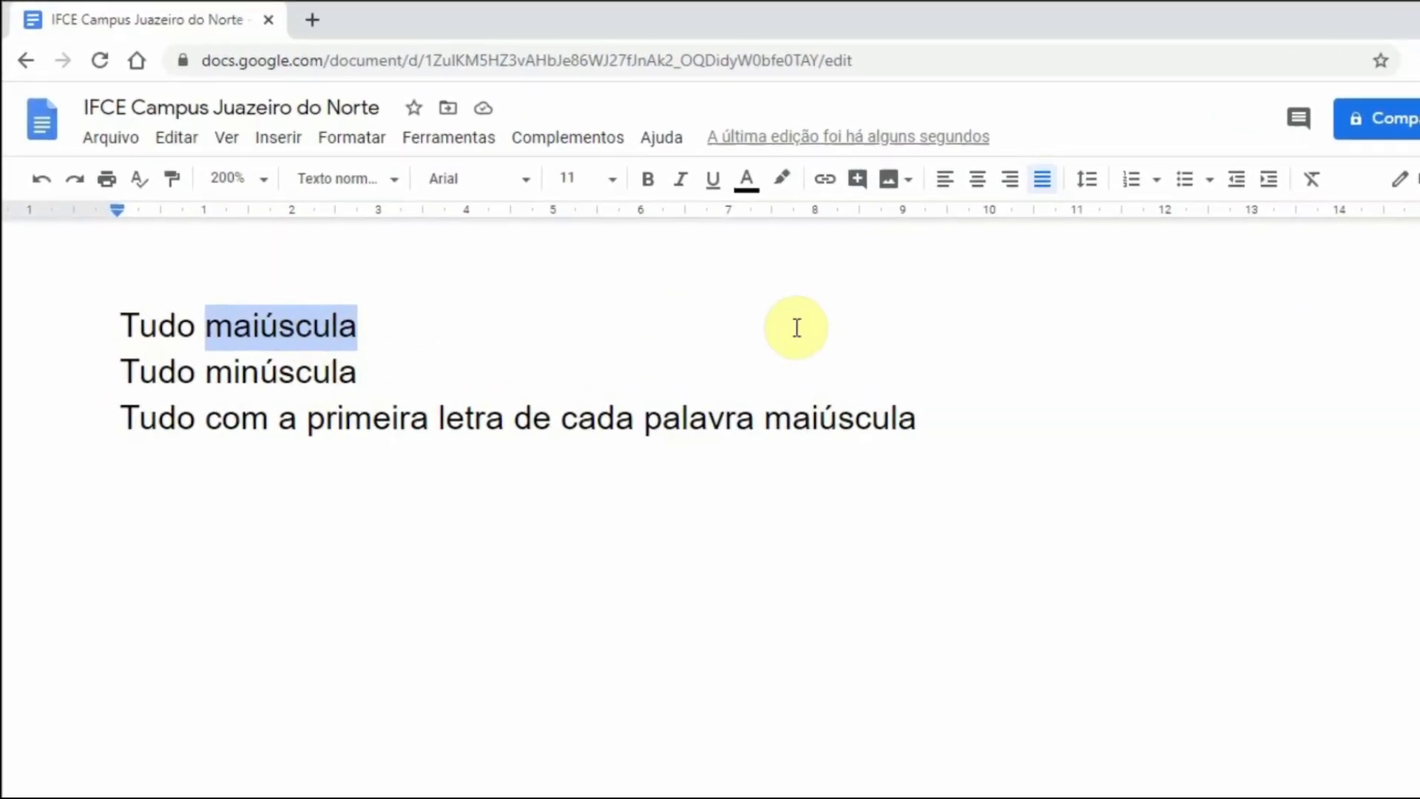
{"action": "left_click", "coordinate": [367, 140]}
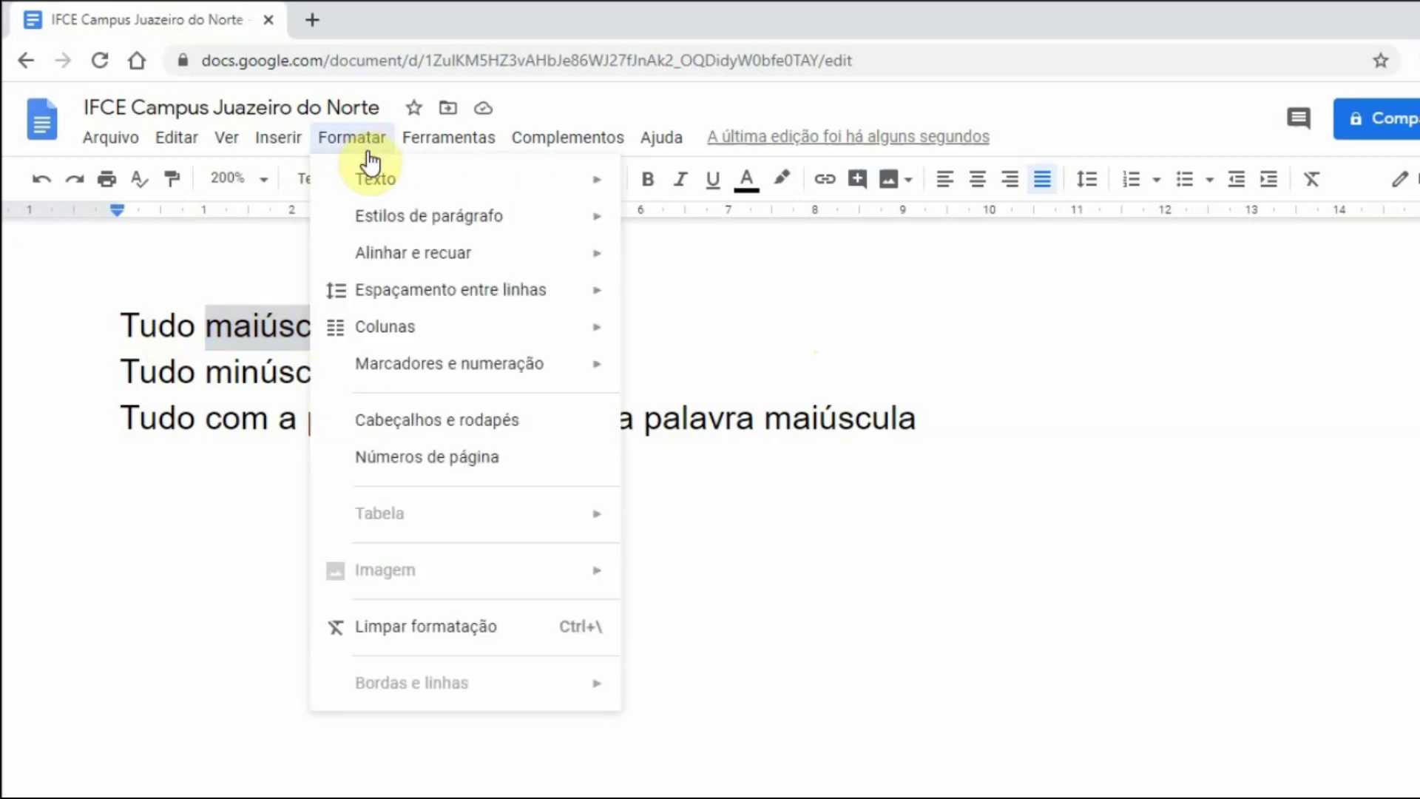
{"action": "mouse_move", "coordinate": [412, 190]}
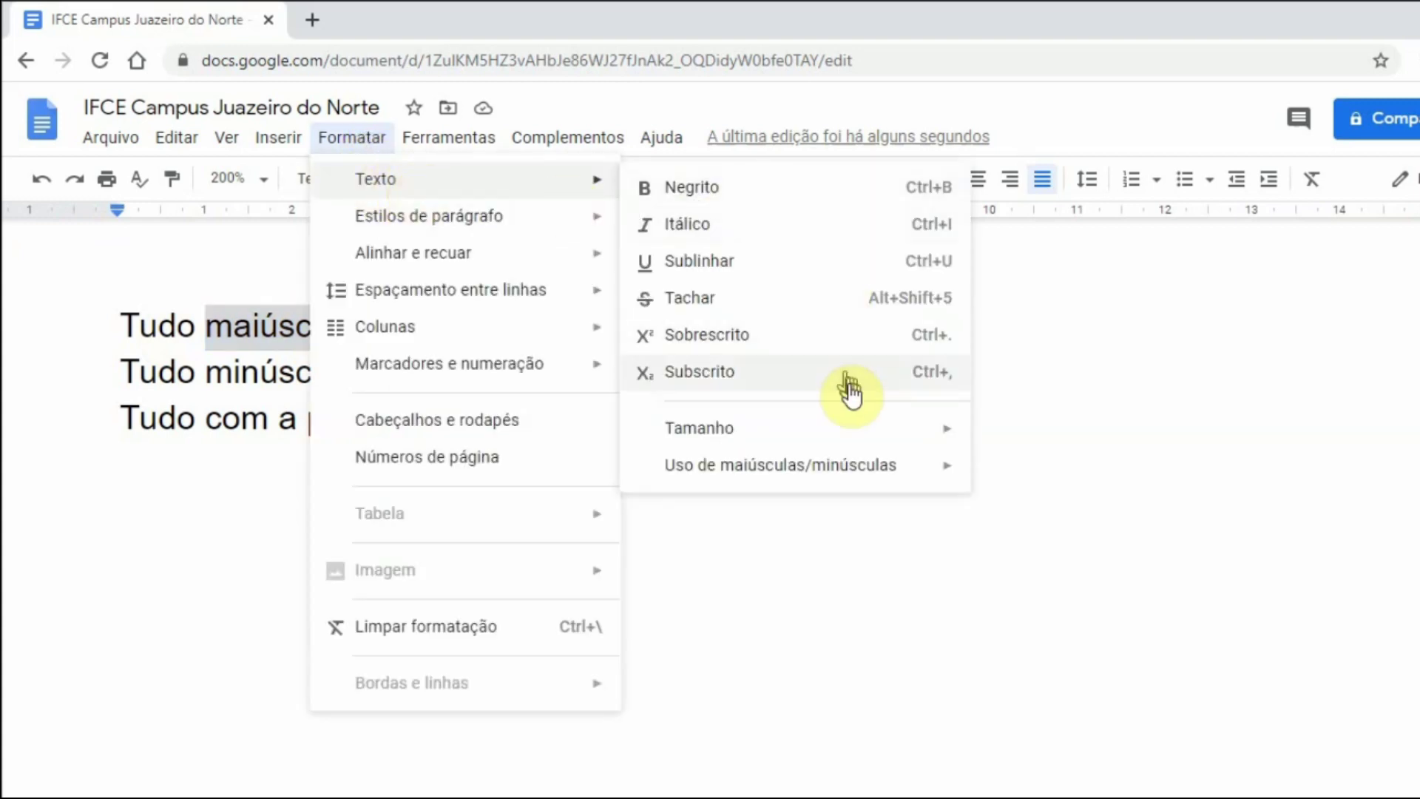
{"action": "mouse_move", "coordinate": [853, 491]}
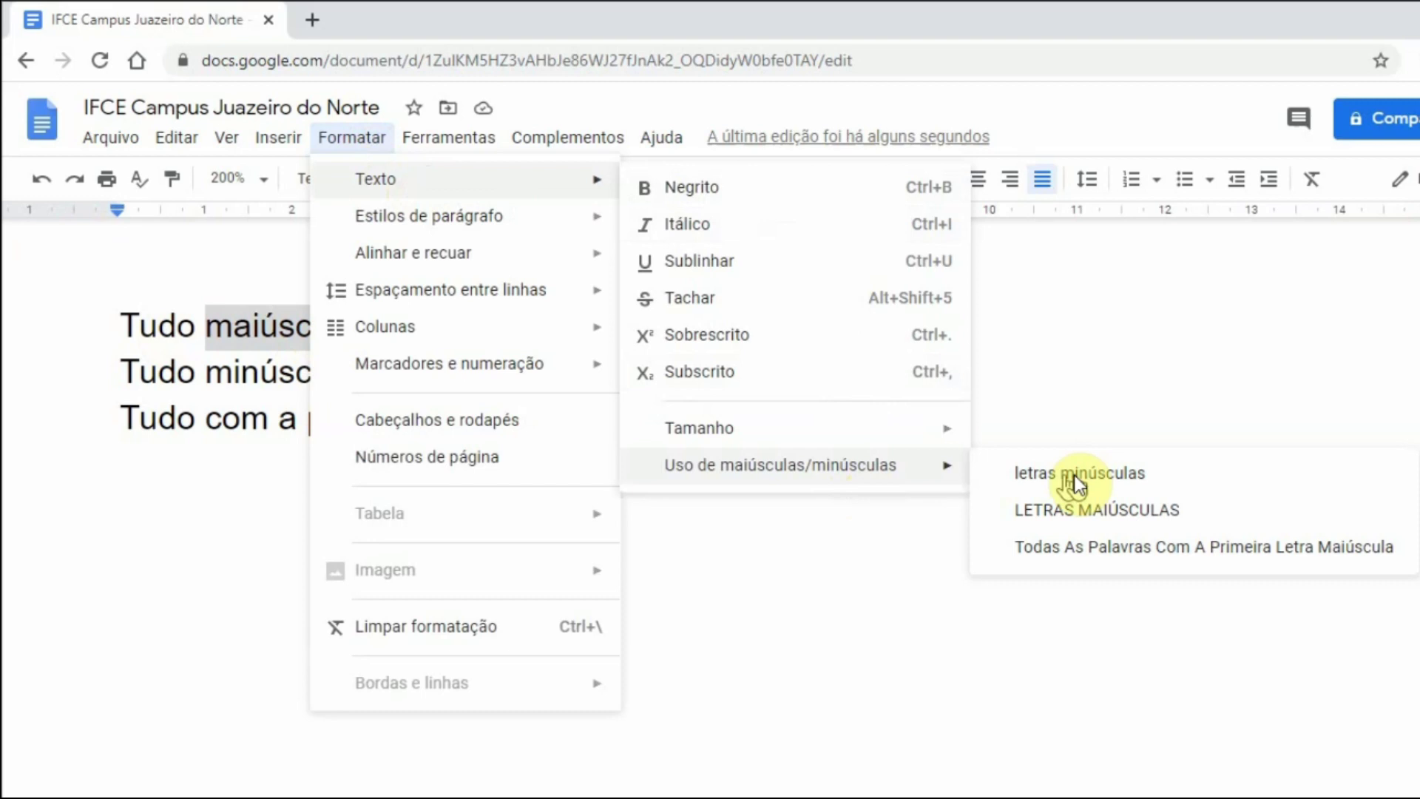
{"action": "left_click", "coordinate": [1130, 518]}
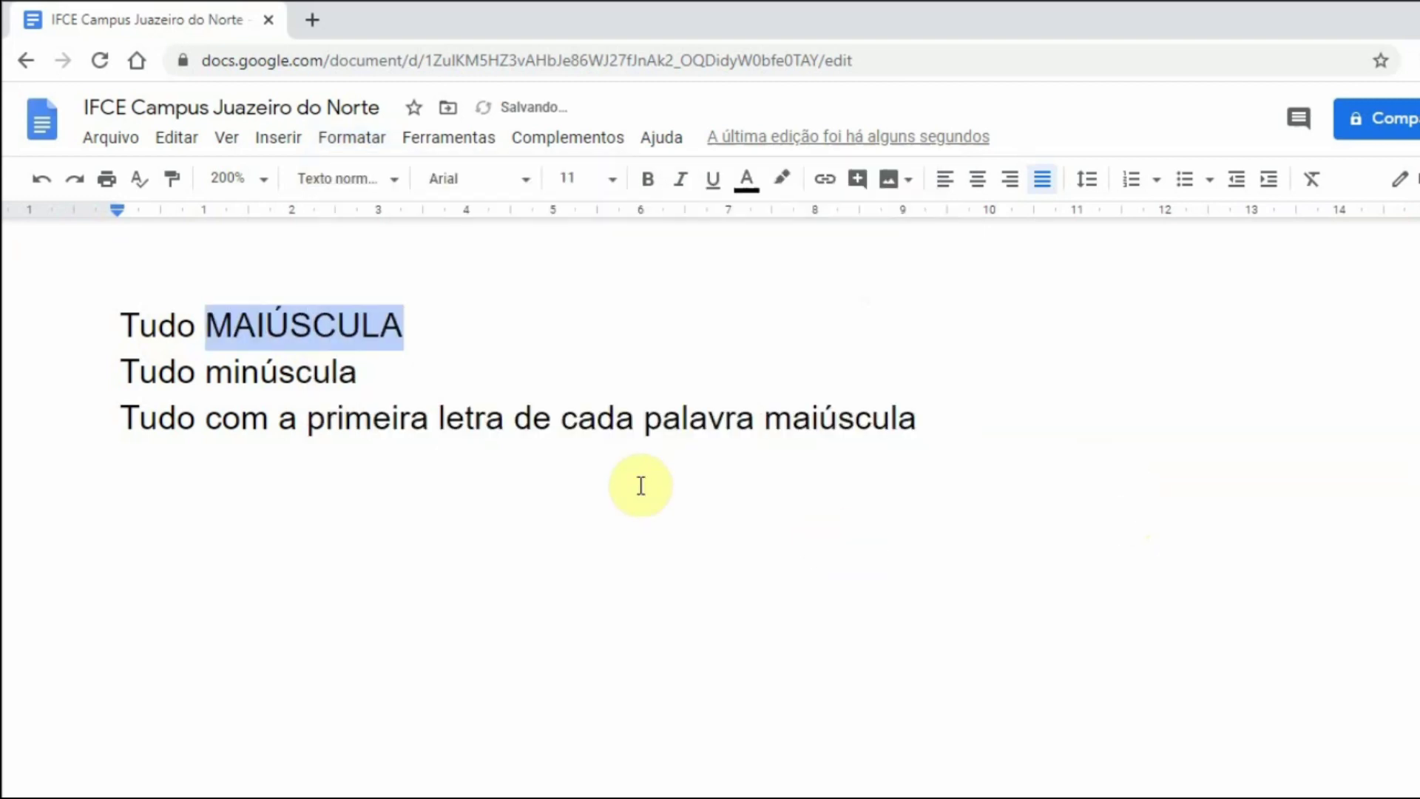
{"action": "left_click", "coordinate": [465, 419]}
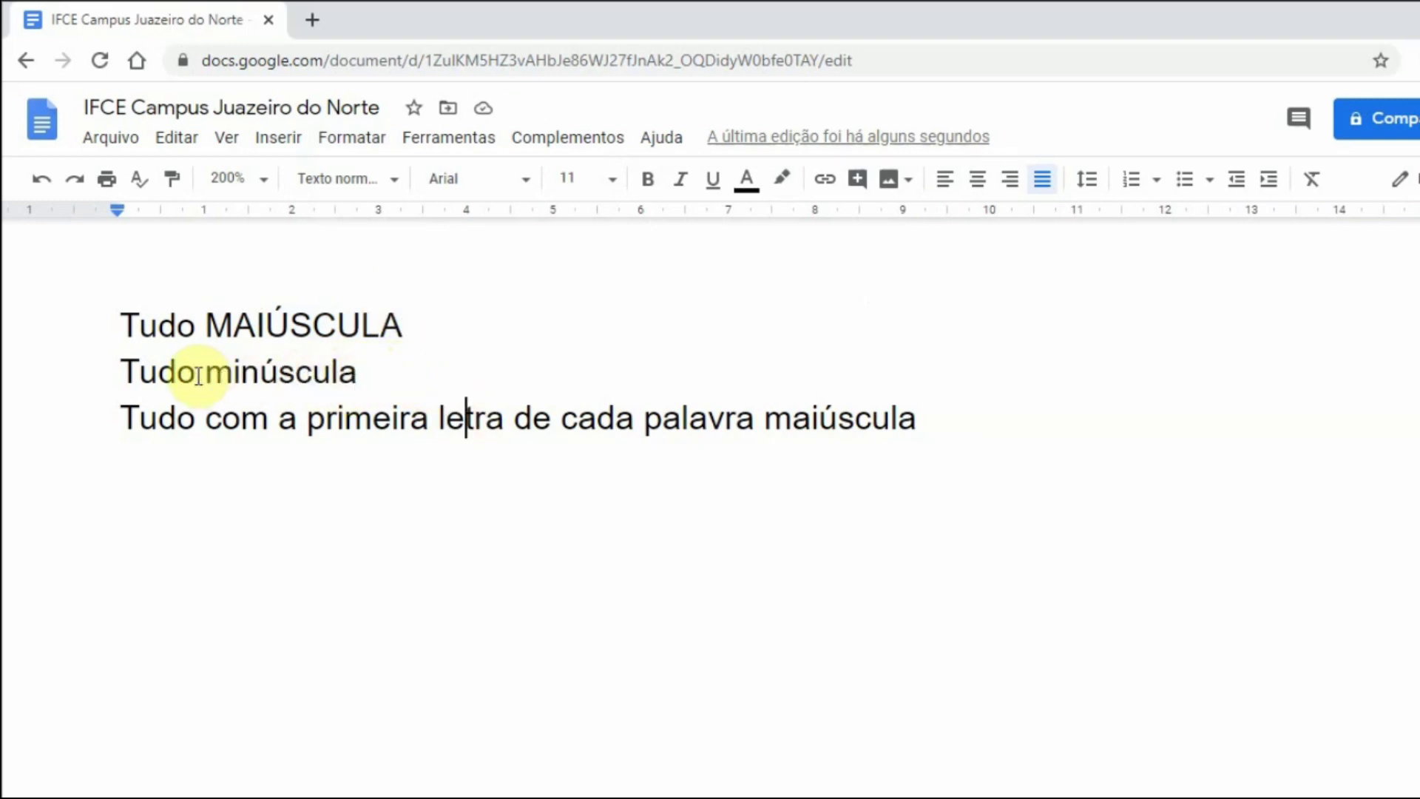
- Convert the second line, "Tudo minúscula", entirely to lowercase letters and deselect it
{"action": "left_click_drag", "start_coordinate": [357, 378], "coordinate": [106, 362]}
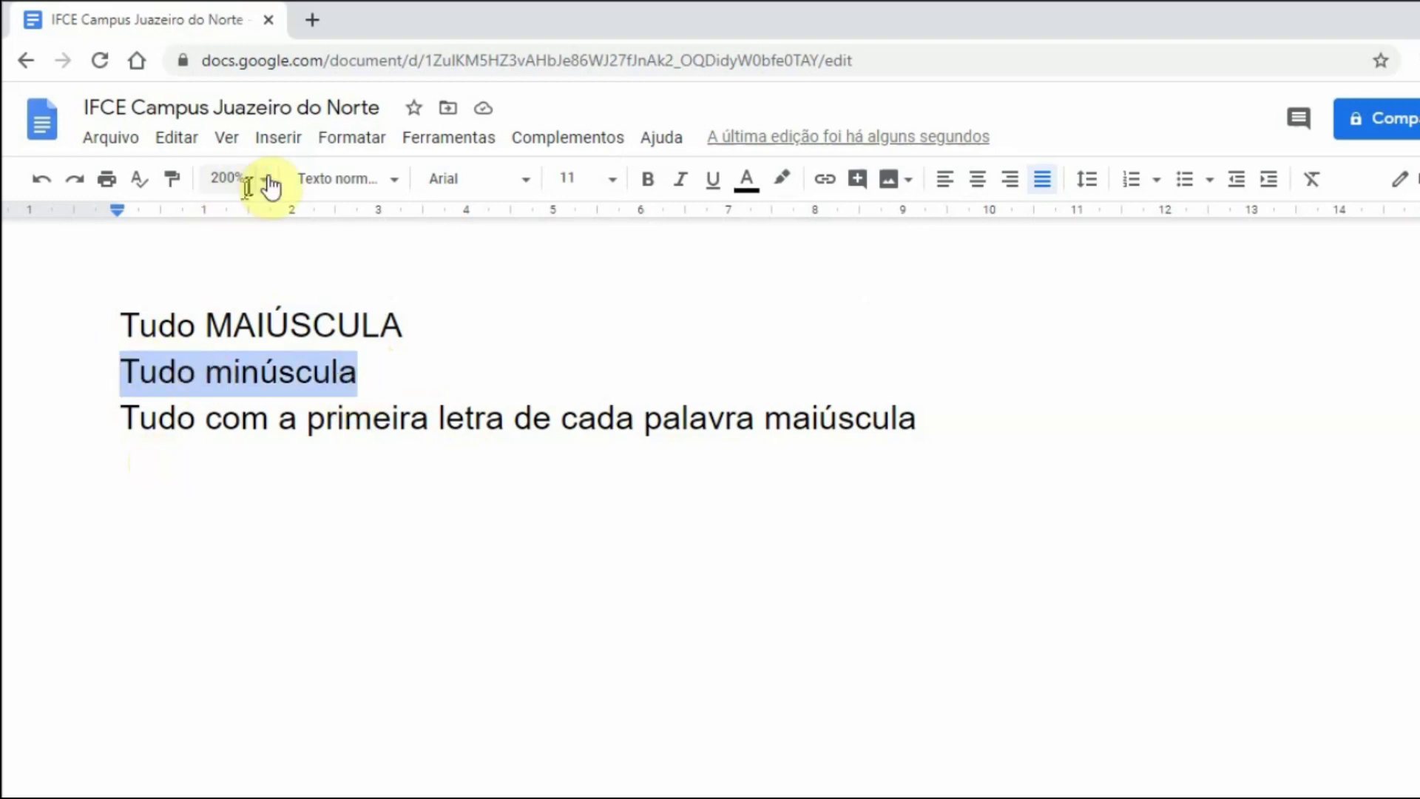
{"action": "left_click", "coordinate": [329, 140]}
{"action": "mouse_move", "coordinate": [374, 176]}
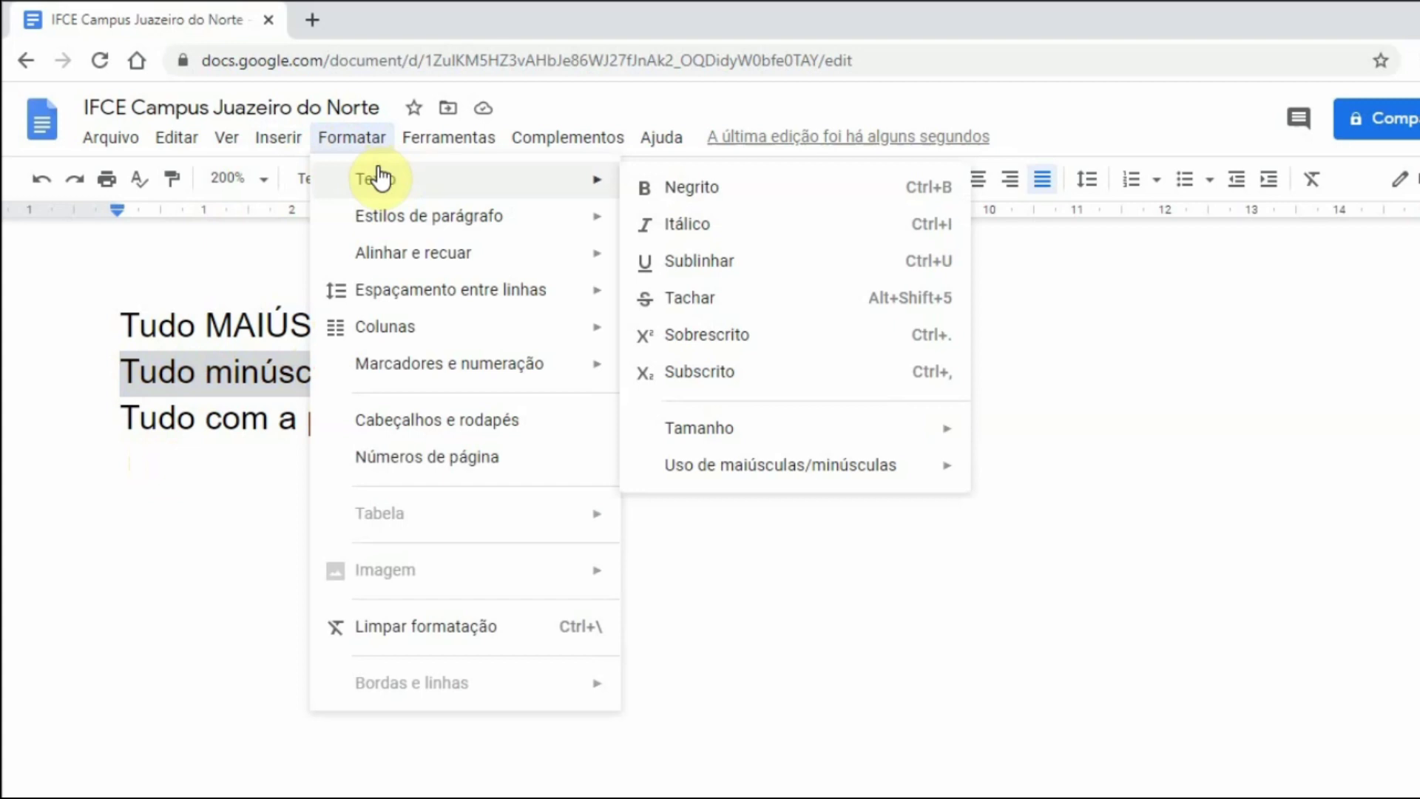
{"action": "mouse_move", "coordinate": [866, 468]}
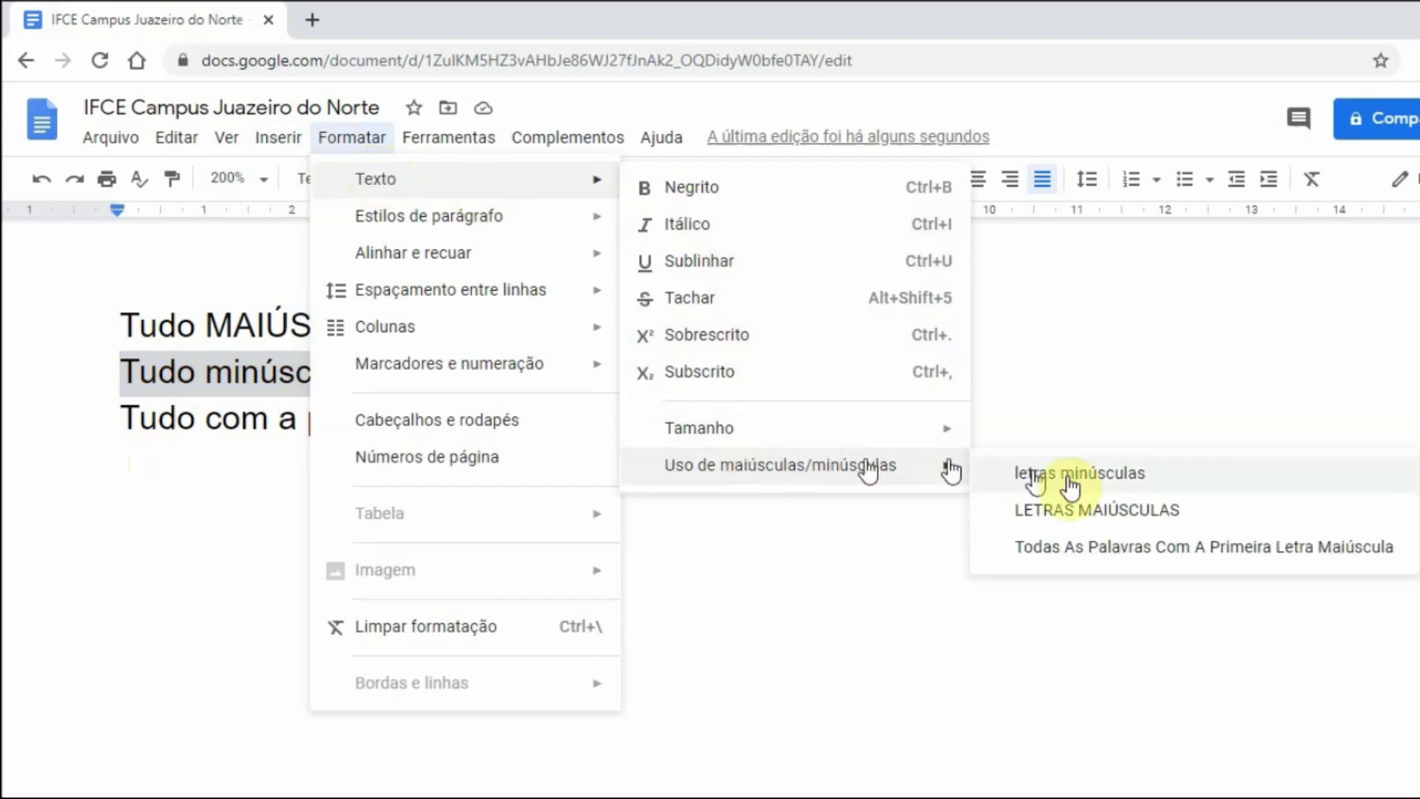
{"action": "left_click", "coordinate": [1124, 488]}
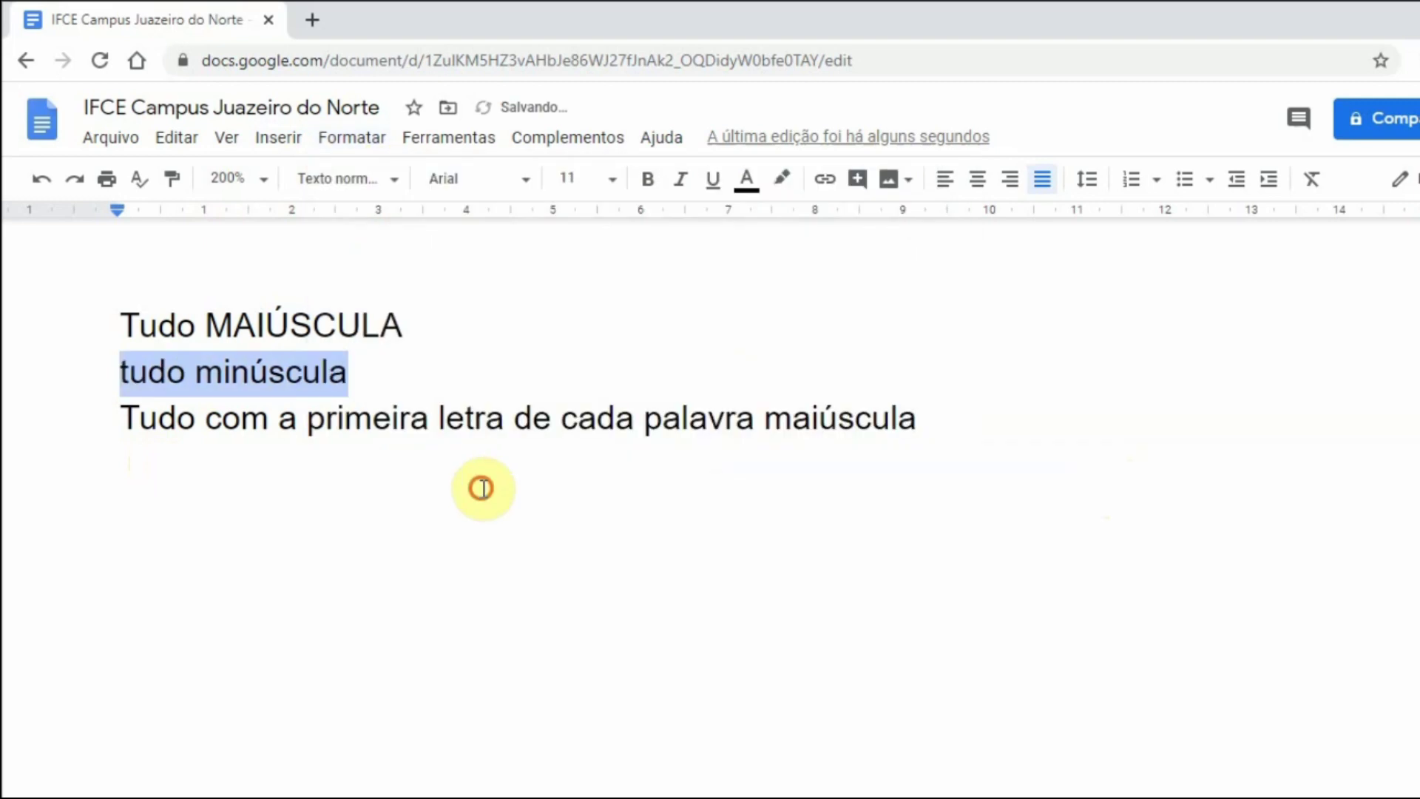
{"action": "left_click", "coordinate": [482, 482]}
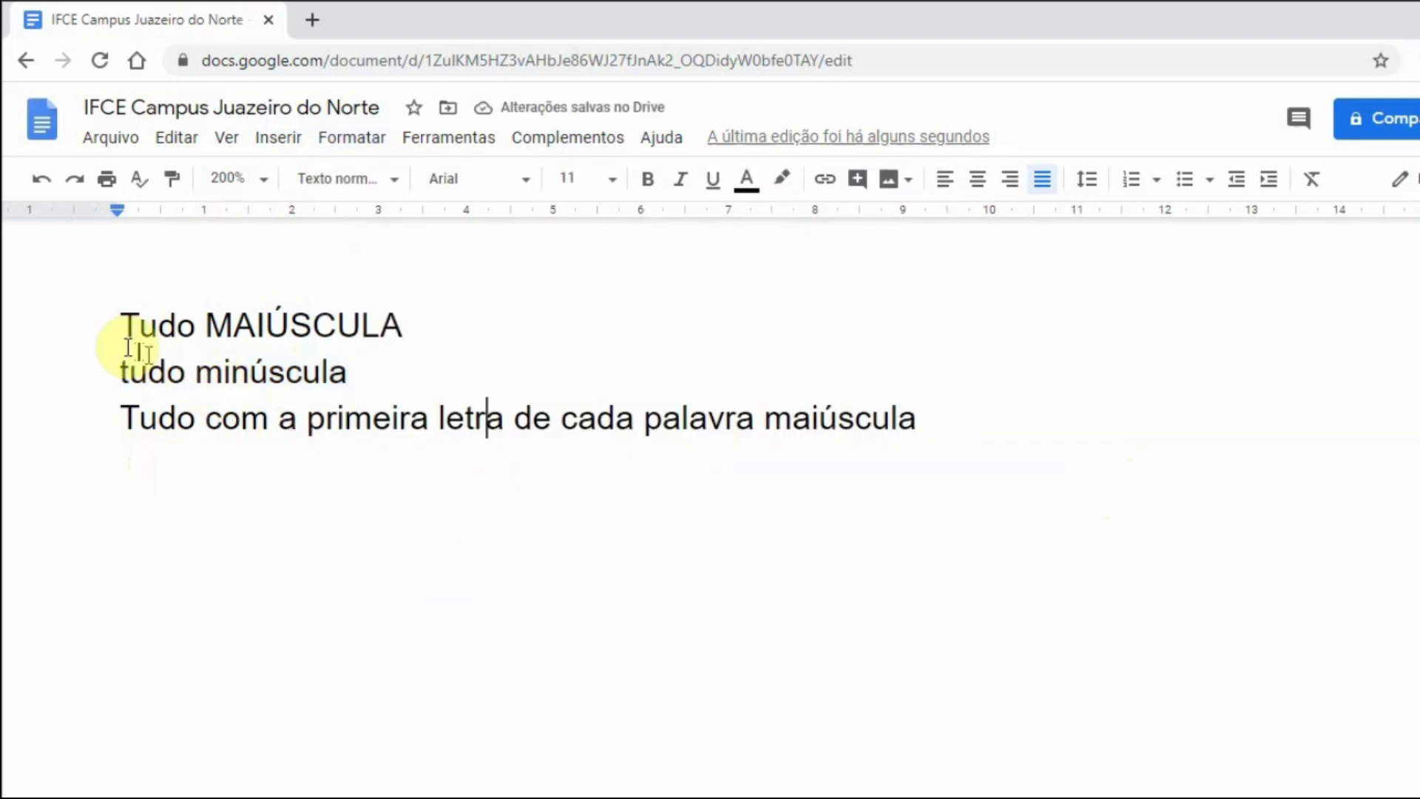
{"action": "left_click_drag", "start_coordinate": [118, 367], "coordinate": [140, 367]}
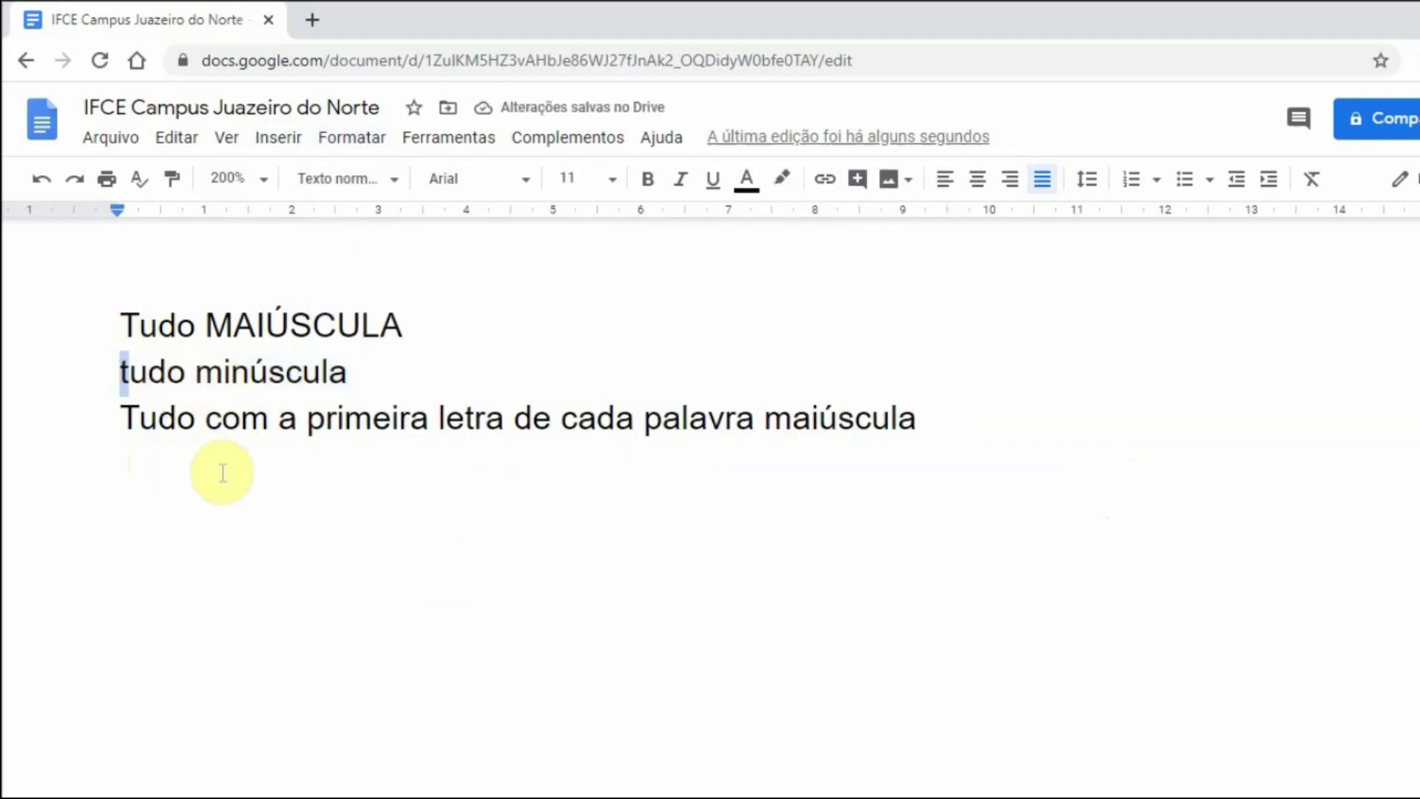
{"action": "left_click", "coordinate": [213, 420]}
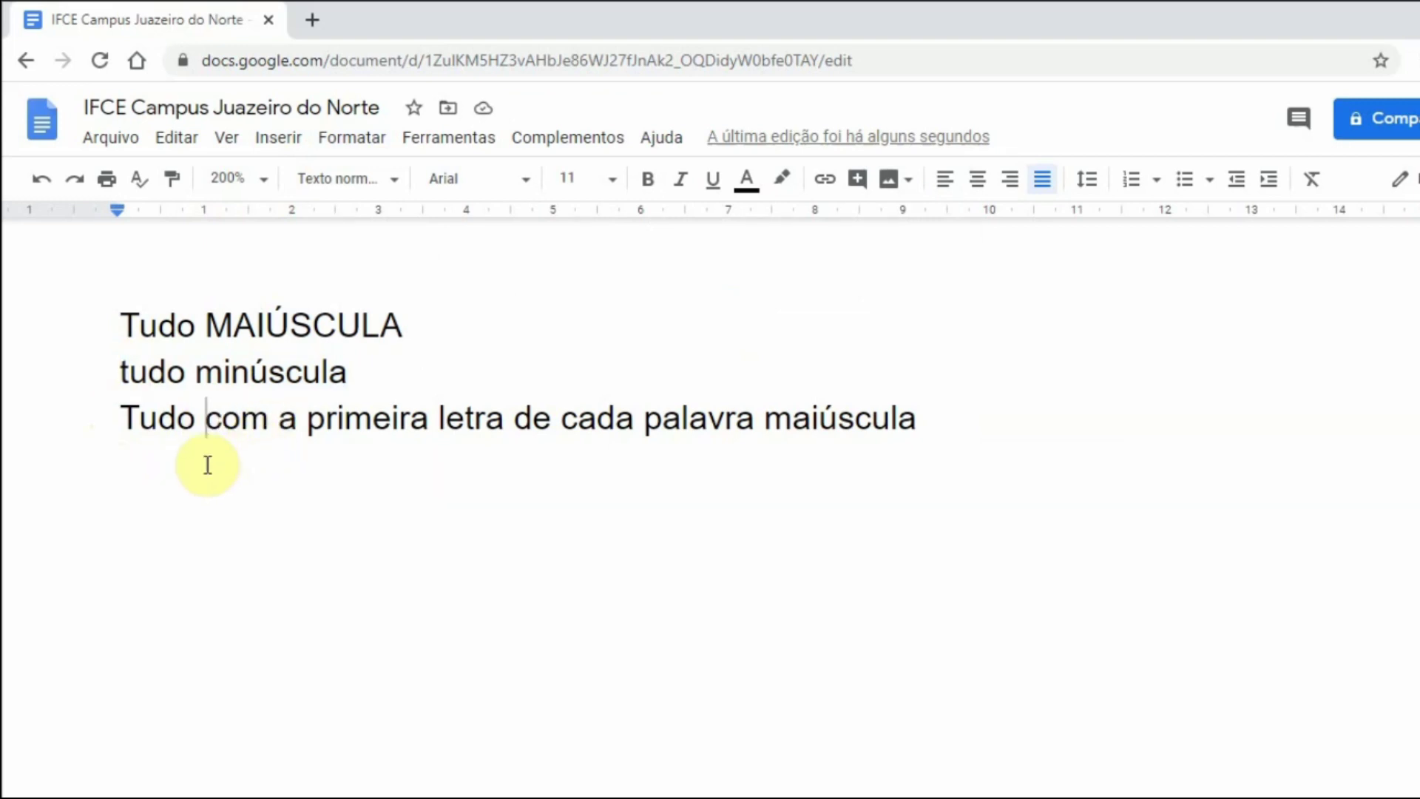
- Capitalize the first letter of every word in the third line, "Tudo com a primeira letra de cada palavra maiúscula"
{"action": "left_click_drag", "start_coordinate": [139, 418], "coordinate": [118, 415]}
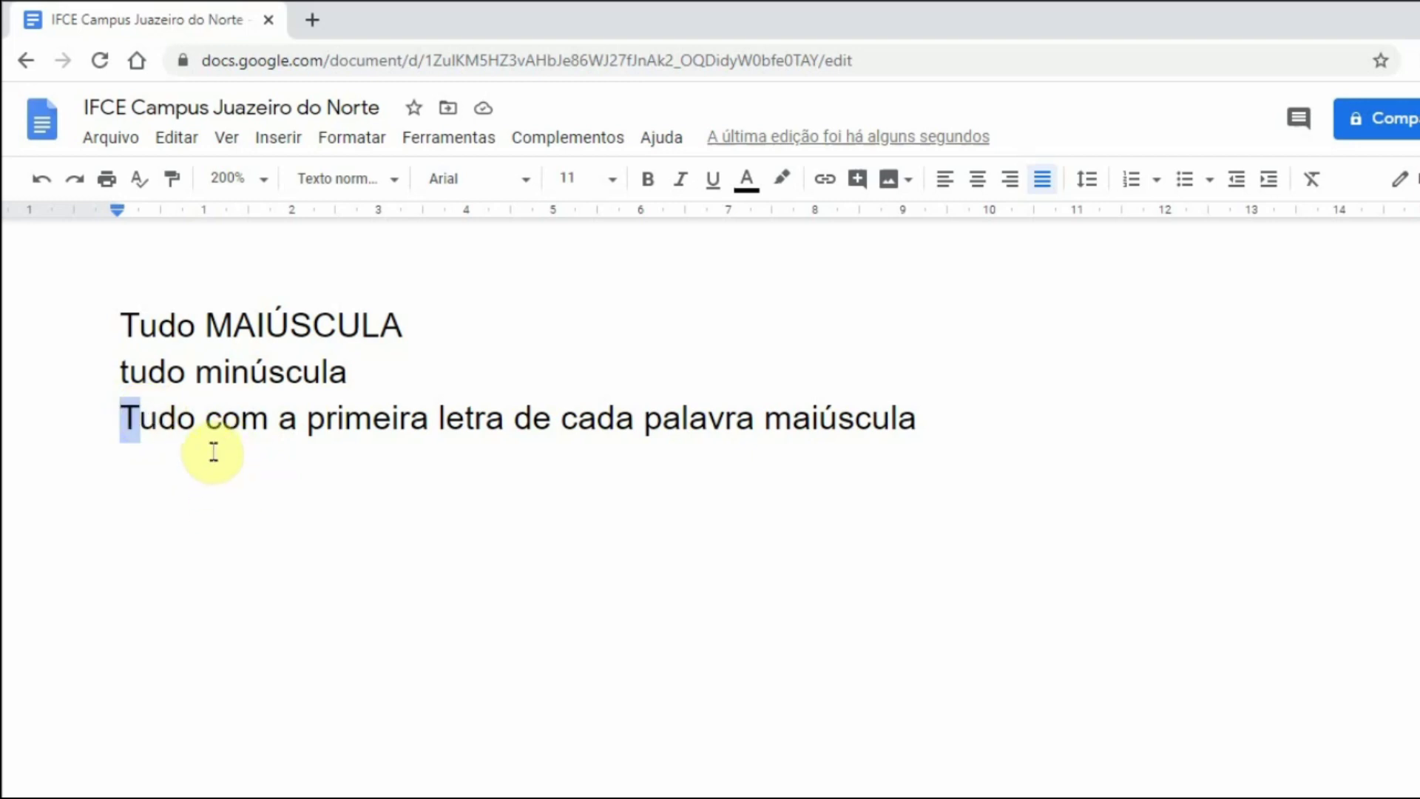
{"action": "left_click_drag", "start_coordinate": [120, 419], "coordinate": [923, 415]}
{"action": "left_click", "coordinate": [372, 141]}
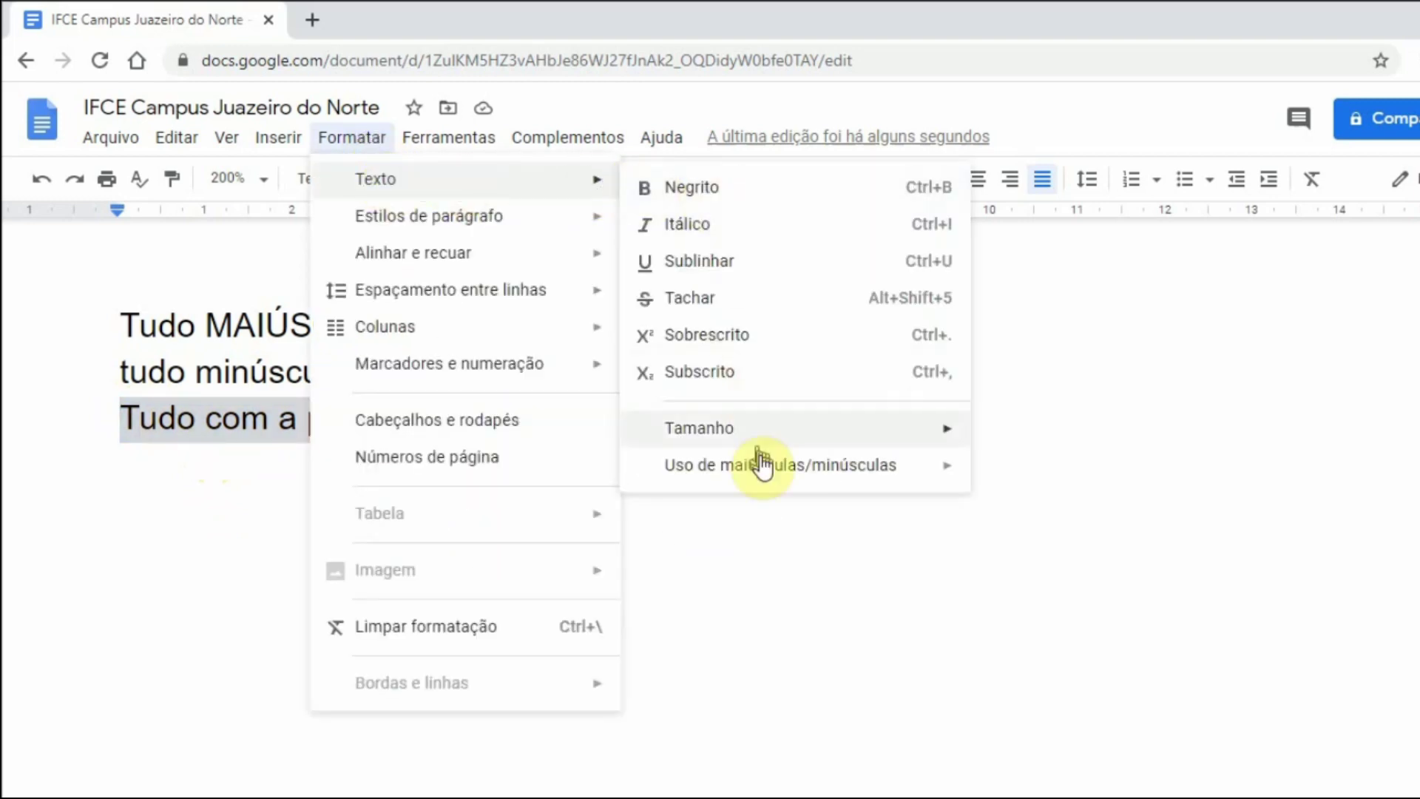
{"action": "mouse_move", "coordinate": [764, 469]}
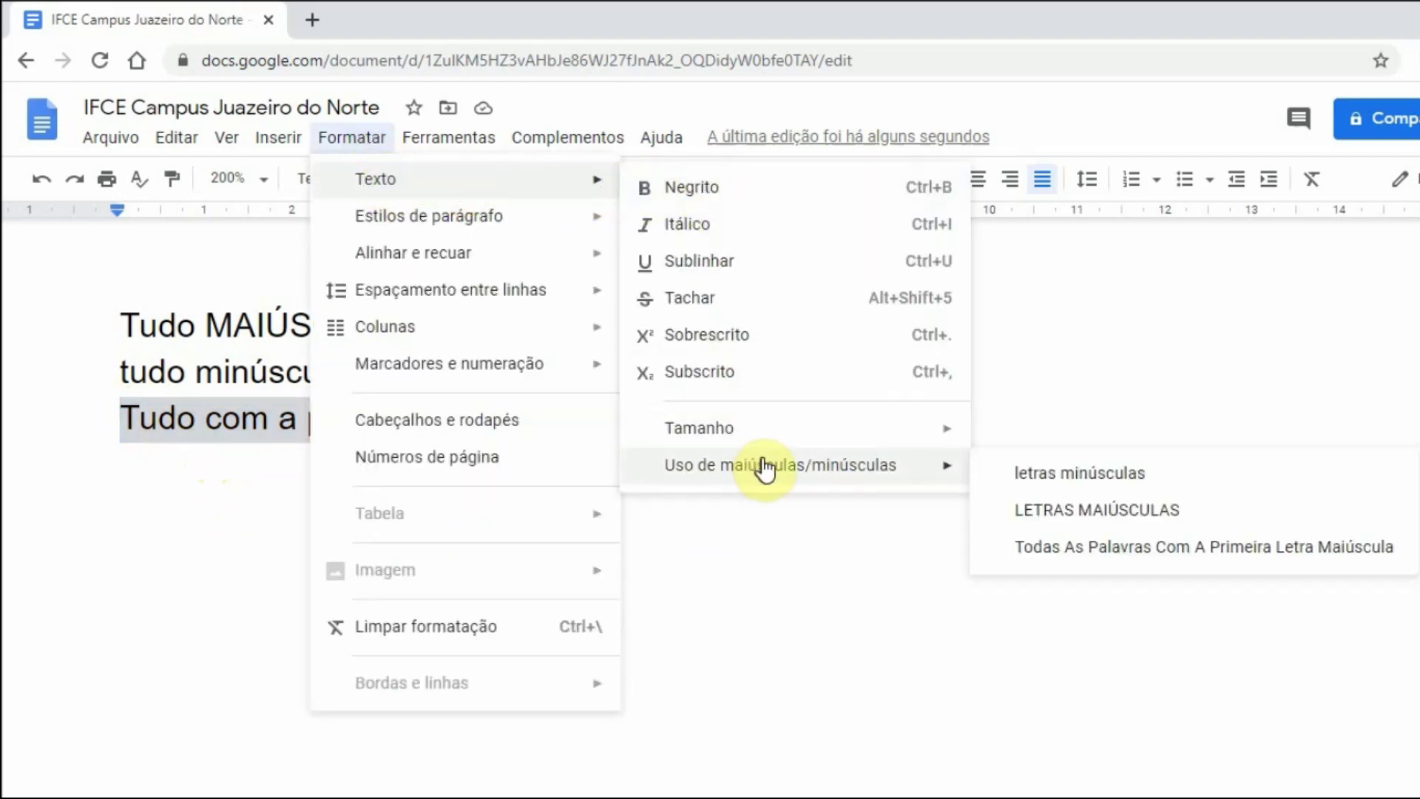
{"action": "left_click", "coordinate": [1098, 562]}
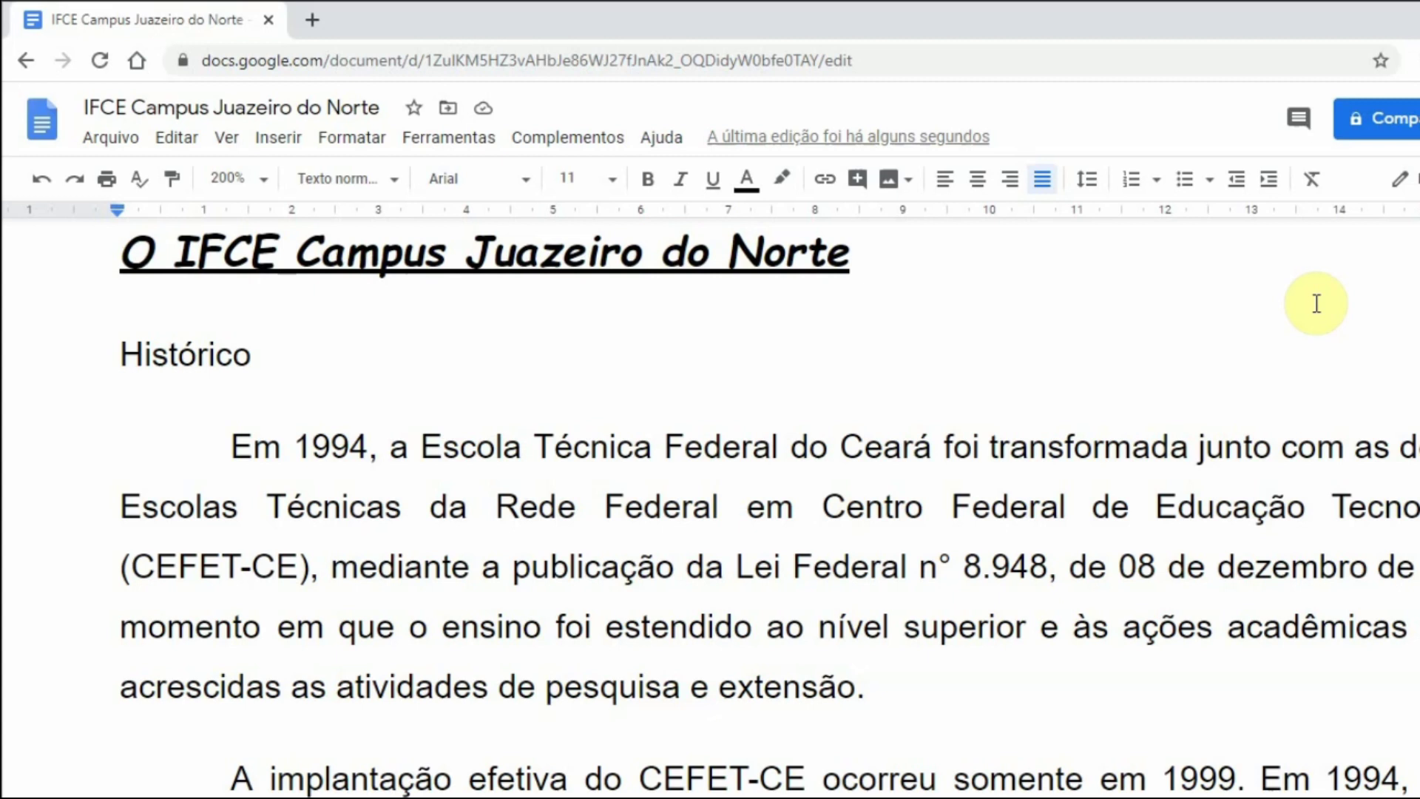
- Clear all formatting from the title "O IFCE Campus Juazeiro do Norte" and deselect it
{"action": "left_click", "coordinate": [20, 263]}
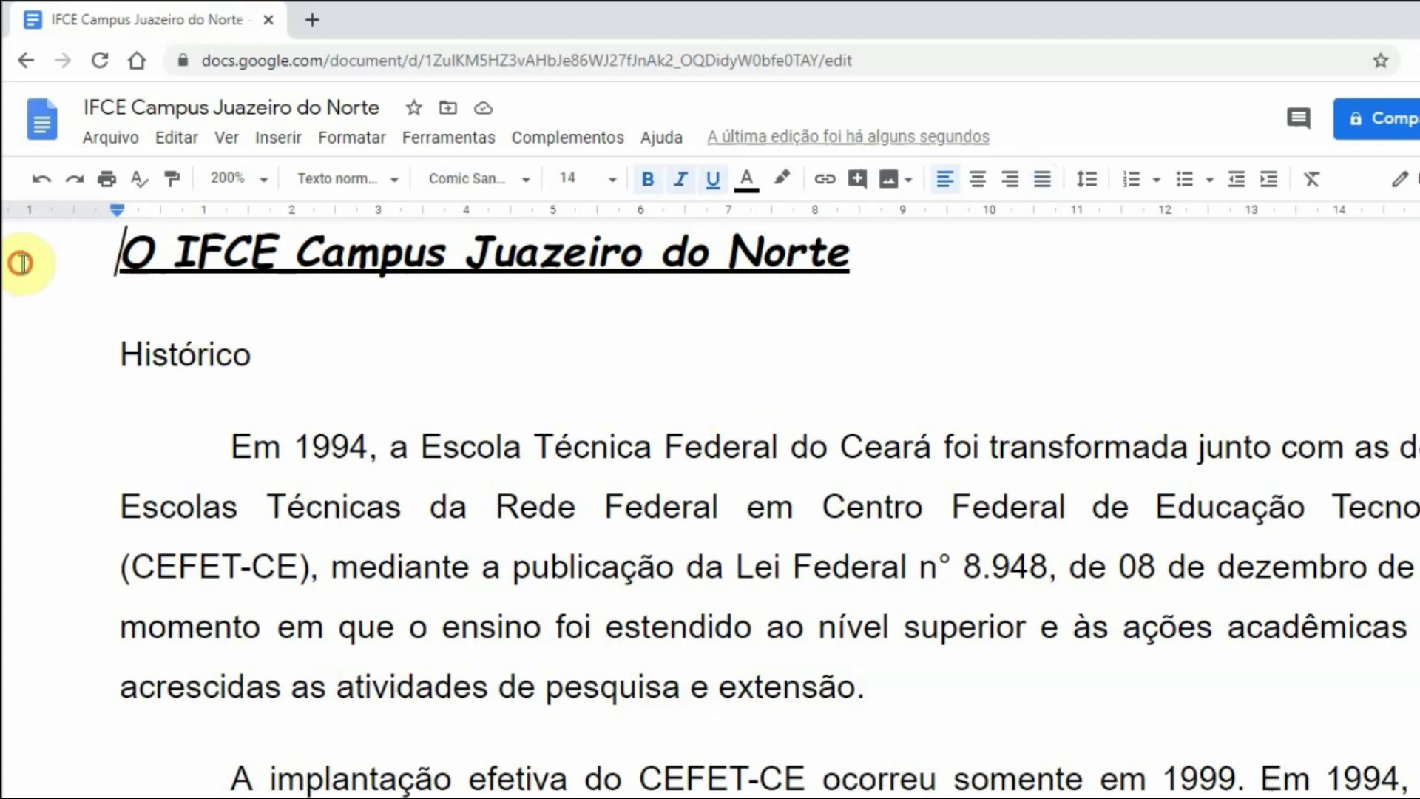
{"action": "double_click", "coordinate": [38, 262]}
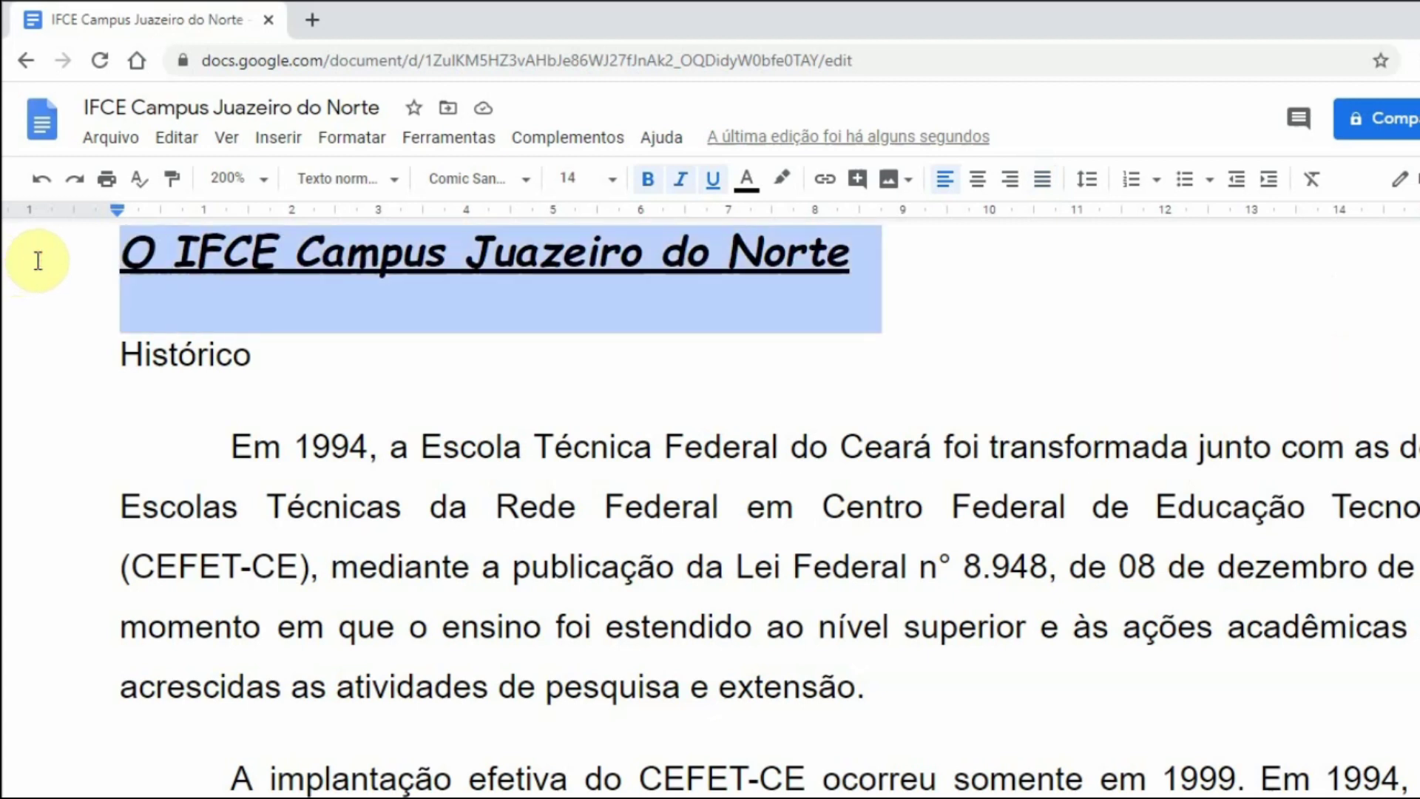
{"action": "left_click", "coordinate": [366, 140]}
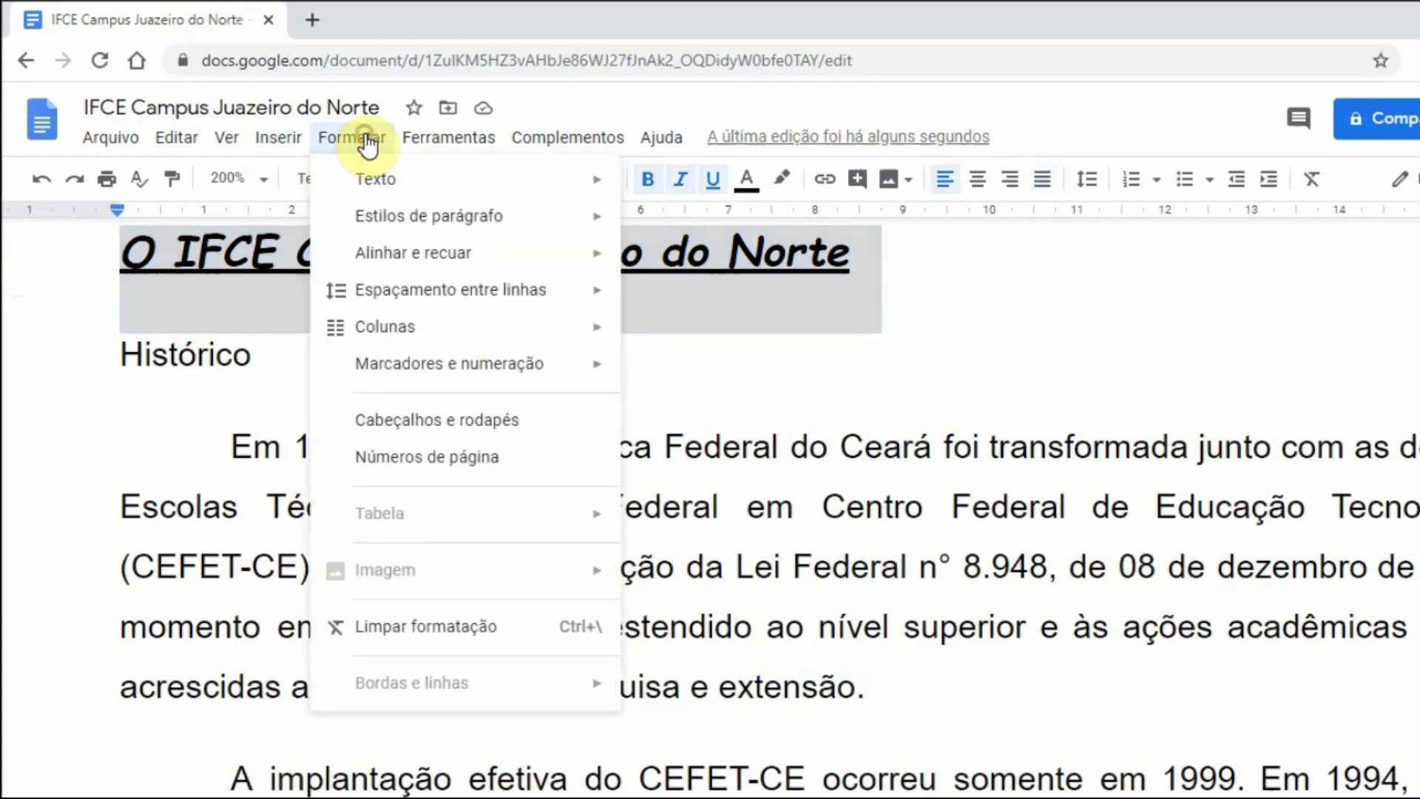
{"action": "left_click", "coordinate": [411, 629]}
{"action": "left_click", "coordinate": [429, 444]}
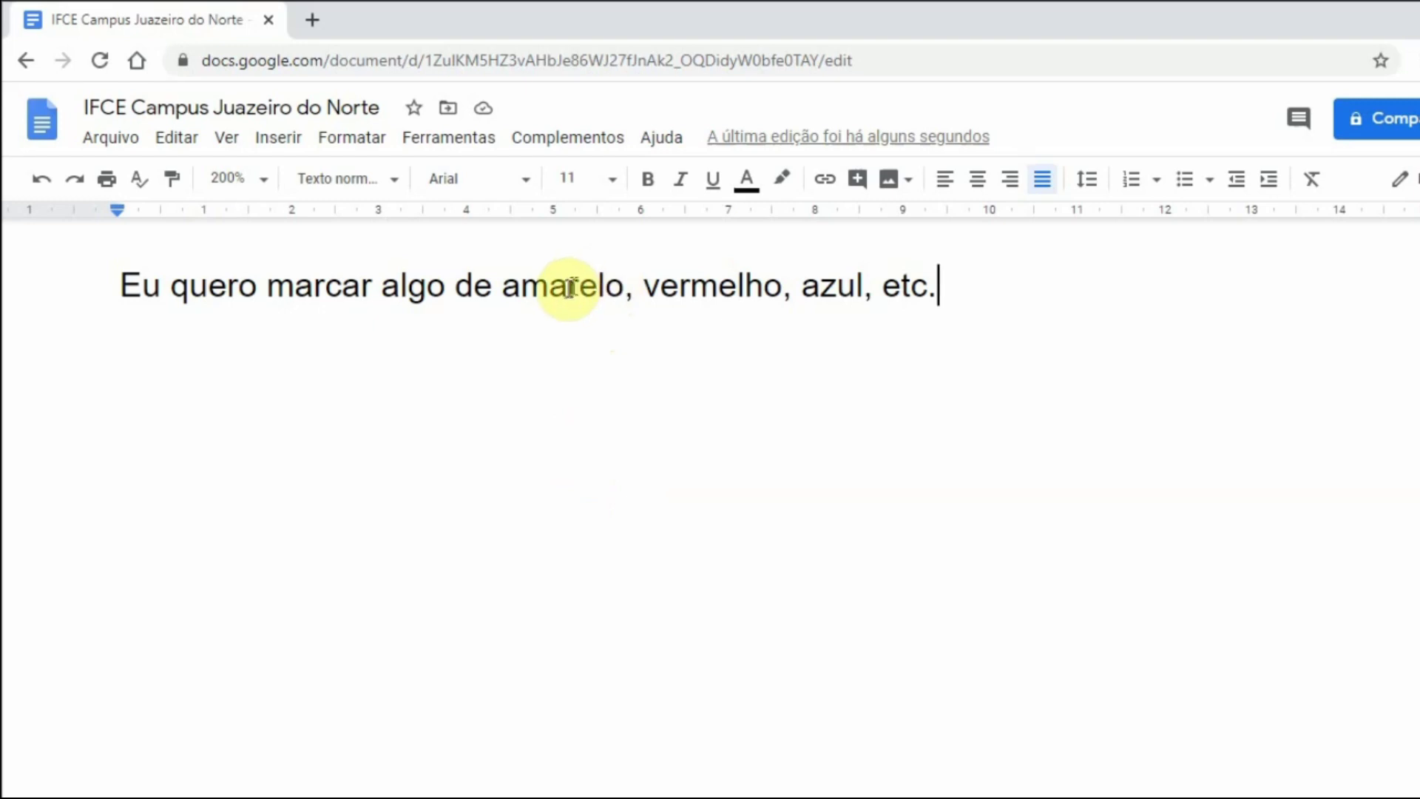
- Highlight the word "amarelo" in yellow and deselect it
{"action": "left_click_drag", "start_coordinate": [625, 285], "coordinate": [503, 294]}
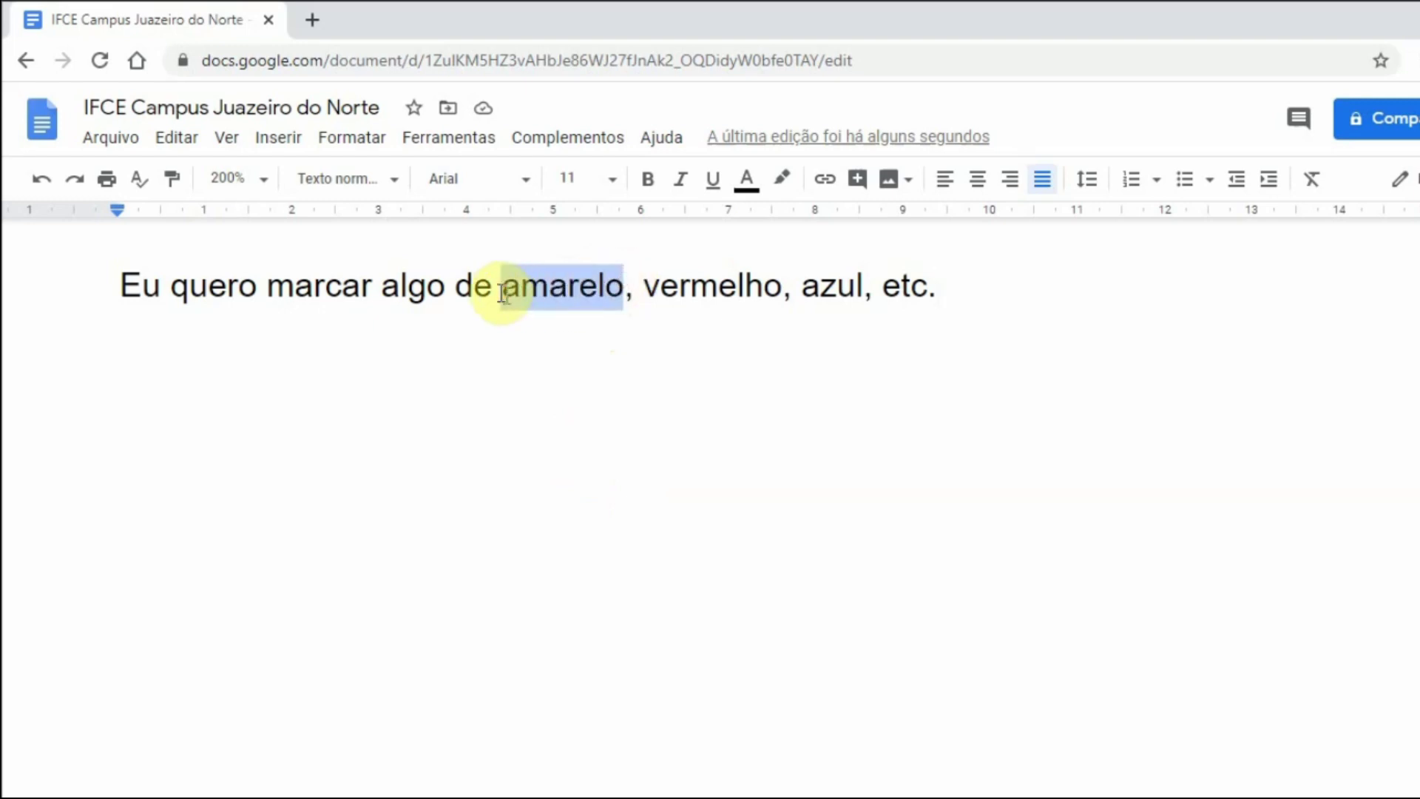
{"action": "left_click", "coordinate": [784, 181]}
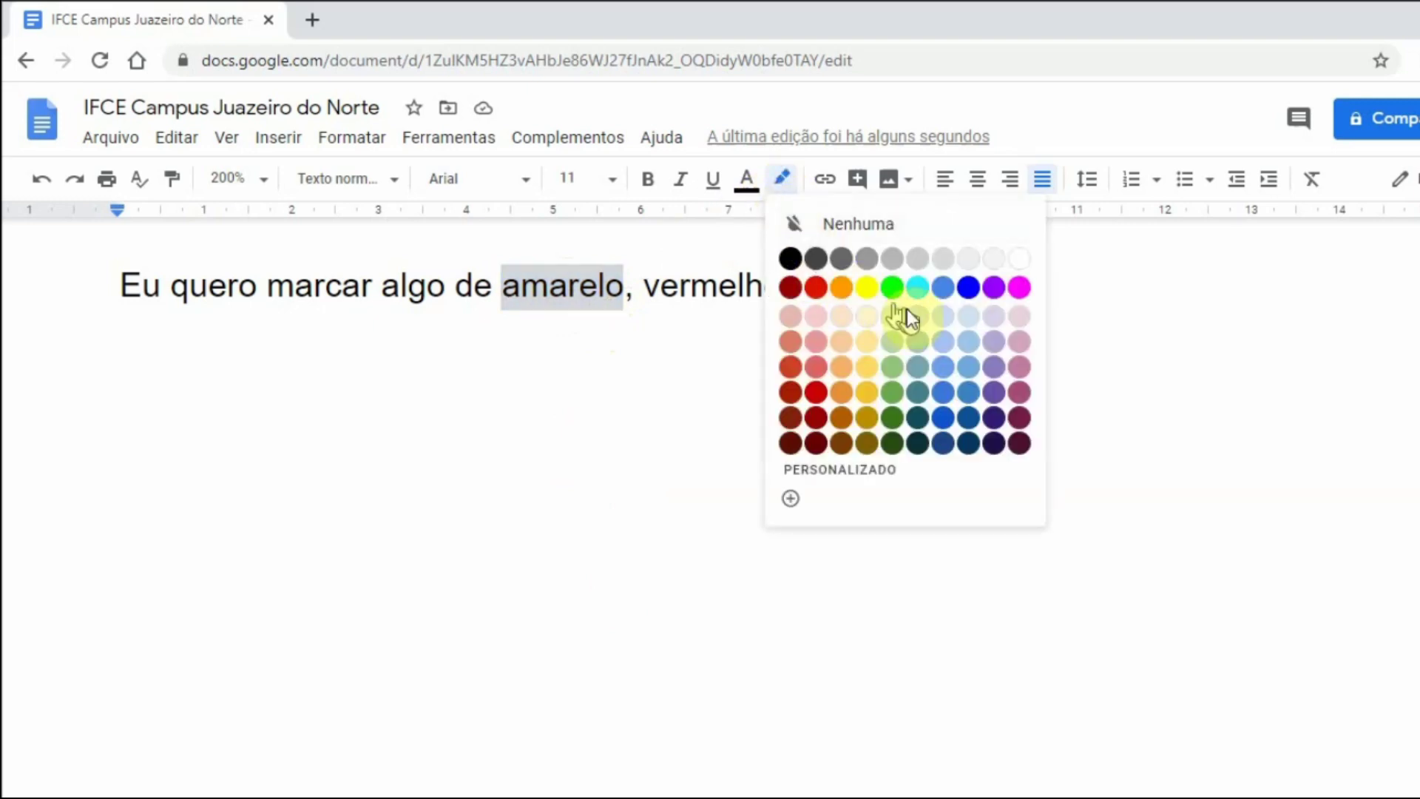
{"action": "left_click", "coordinate": [871, 288]}
{"action": "left_click", "coordinate": [822, 444]}
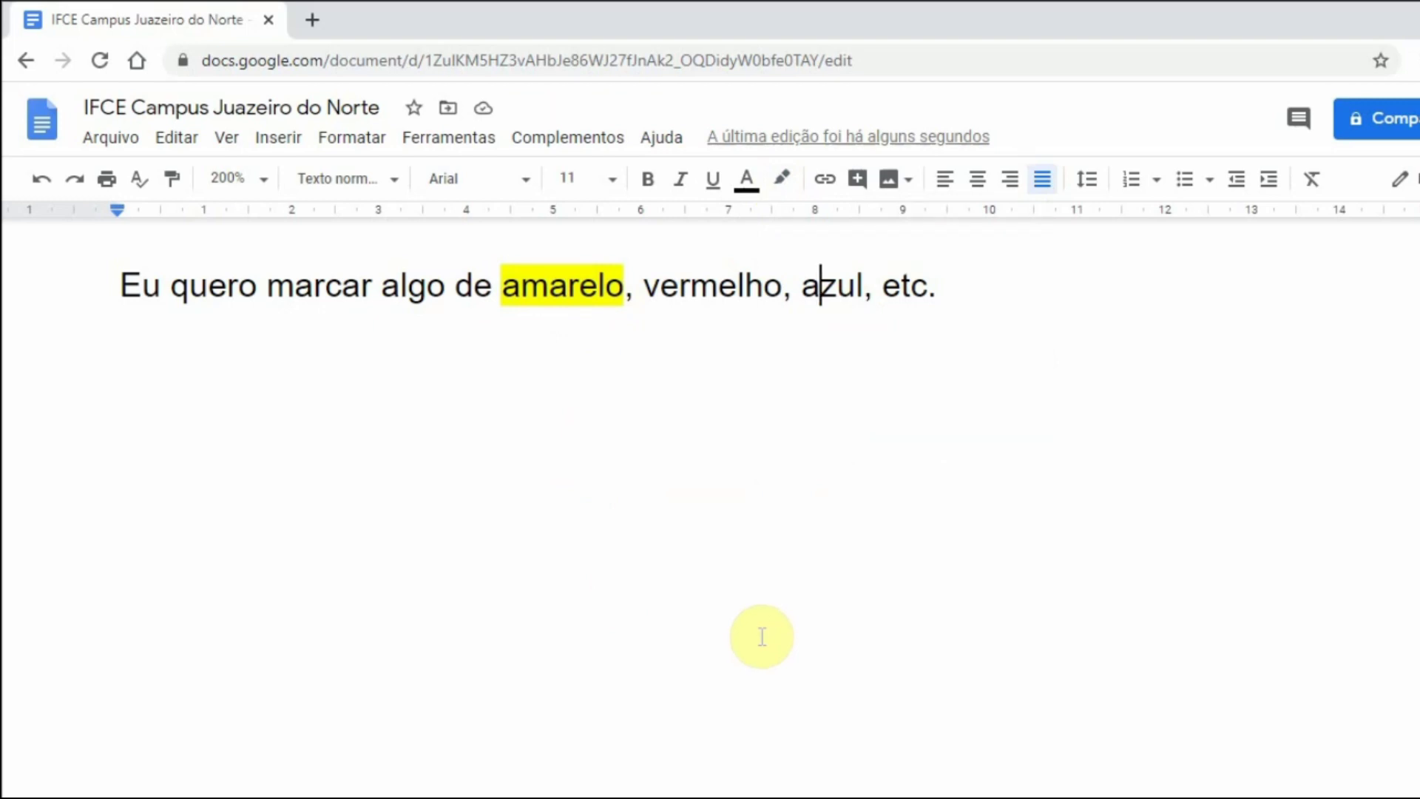
- Highlight the word "vermelho" in red
{"action": "double_click", "coordinate": [693, 286]}
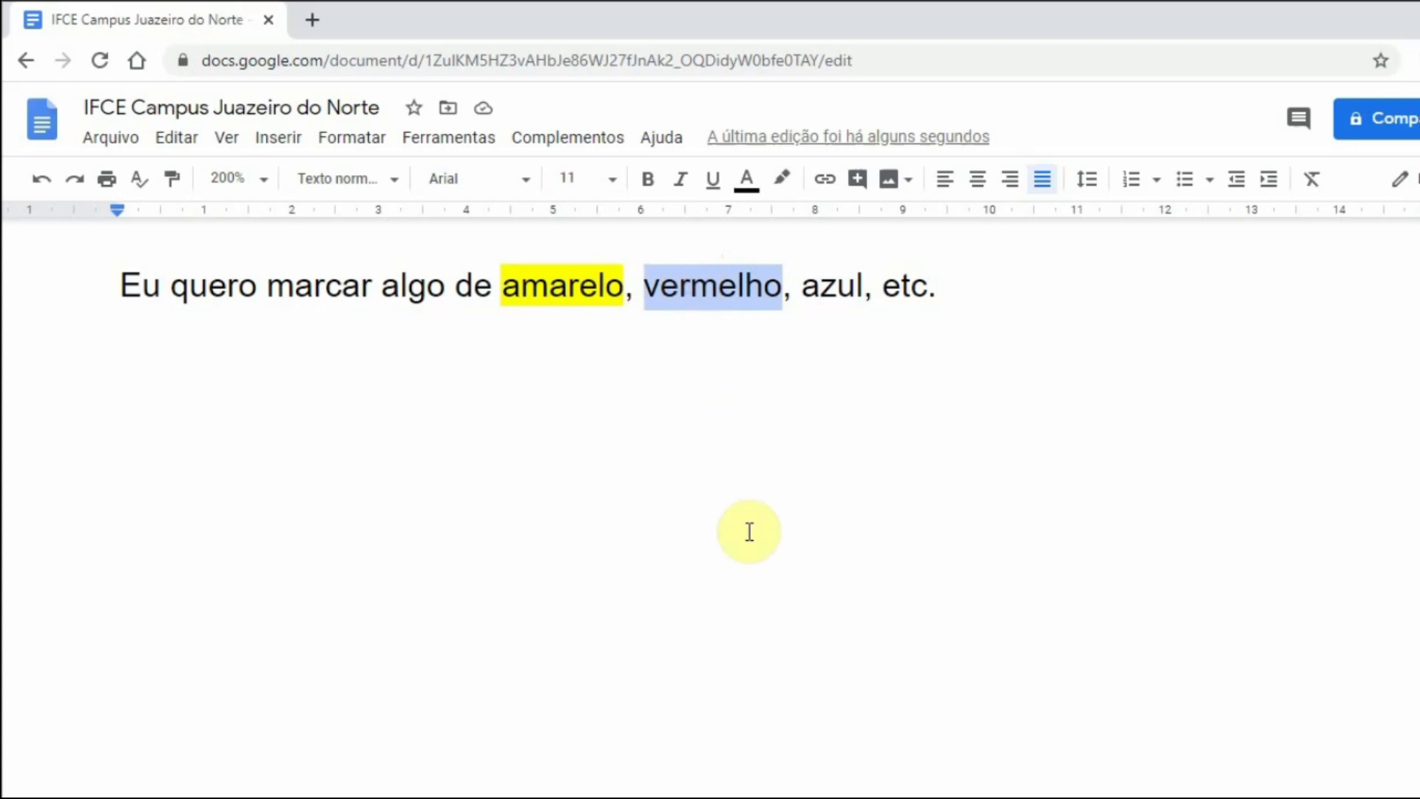
{"action": "double_click", "coordinate": [818, 285]}
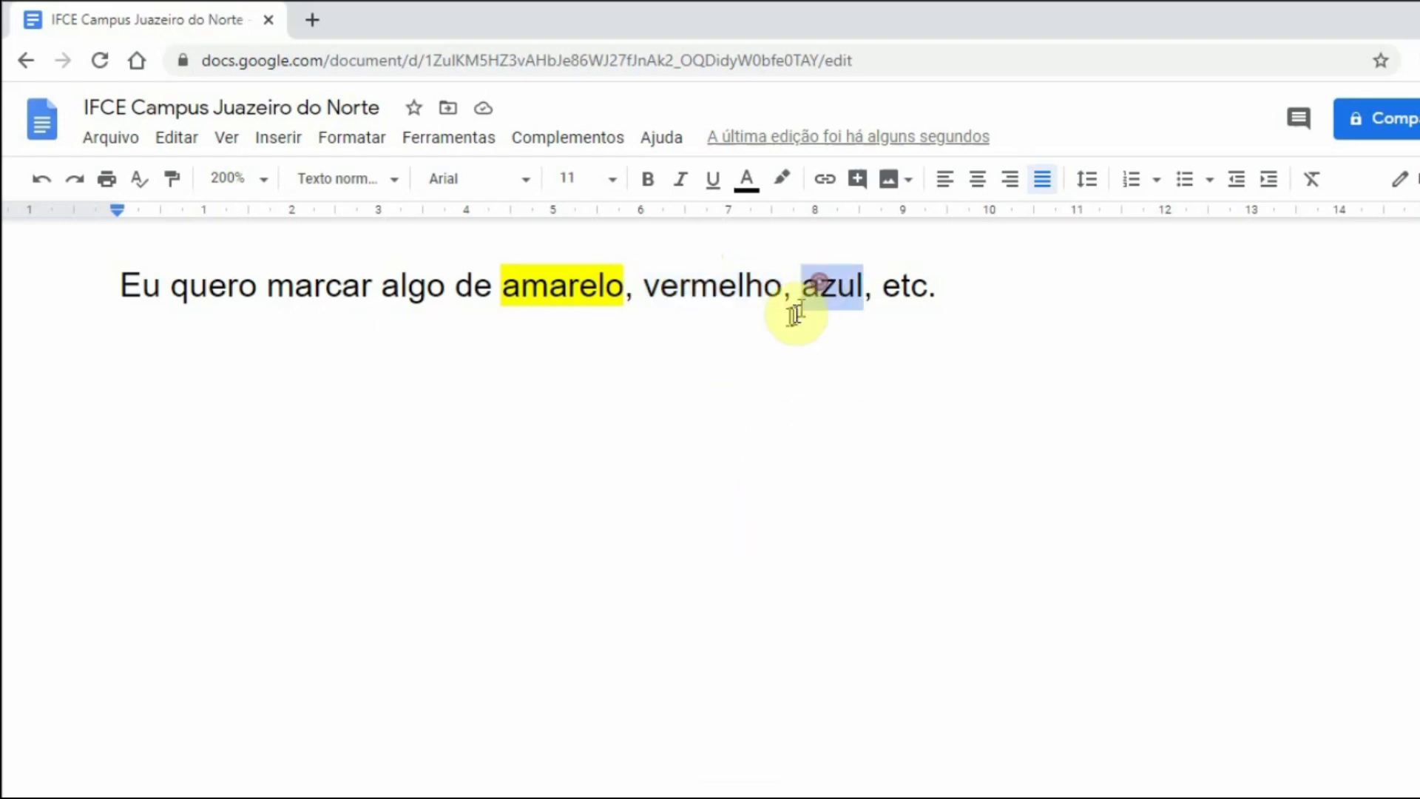
{"action": "double_click", "coordinate": [696, 284]}
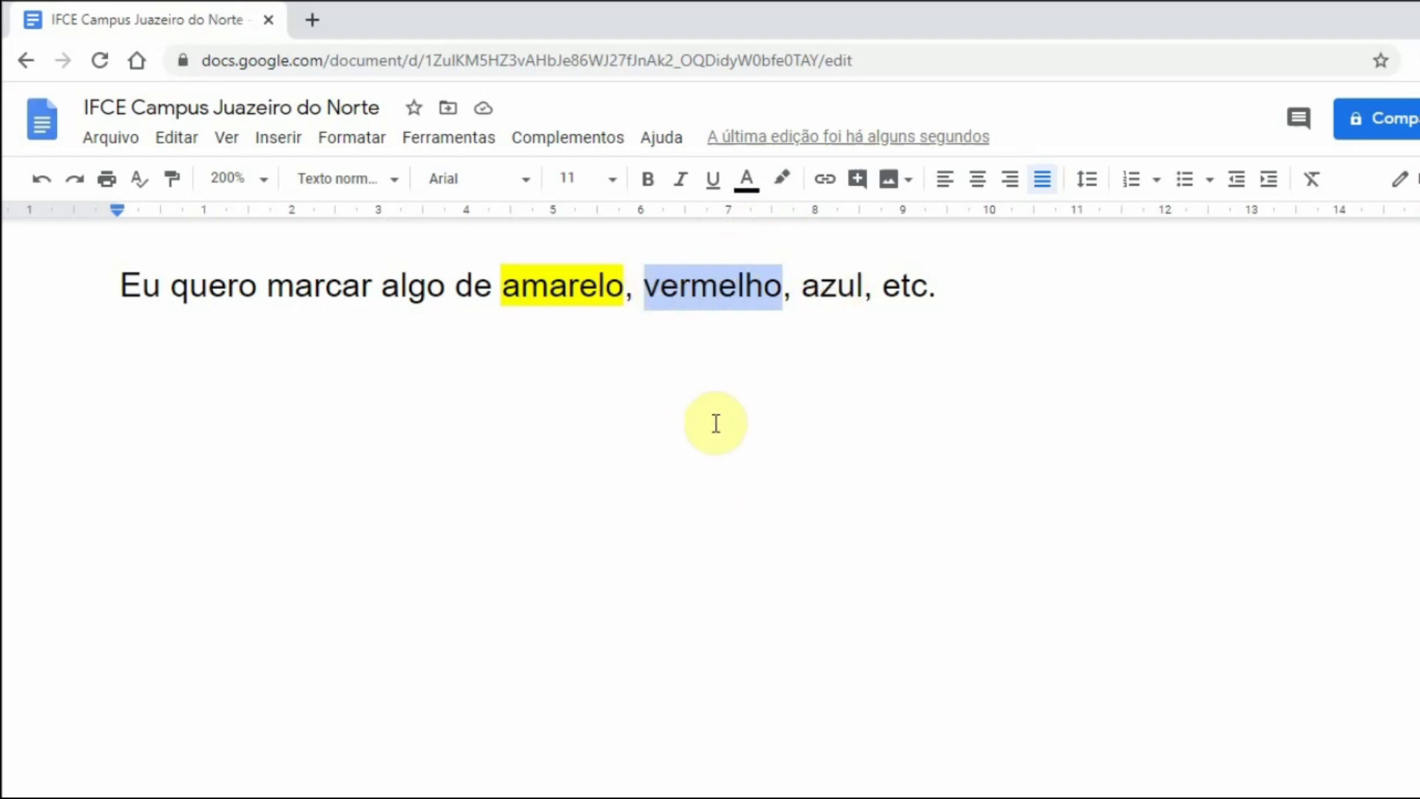
{"action": "left_click", "coordinate": [781, 178]}
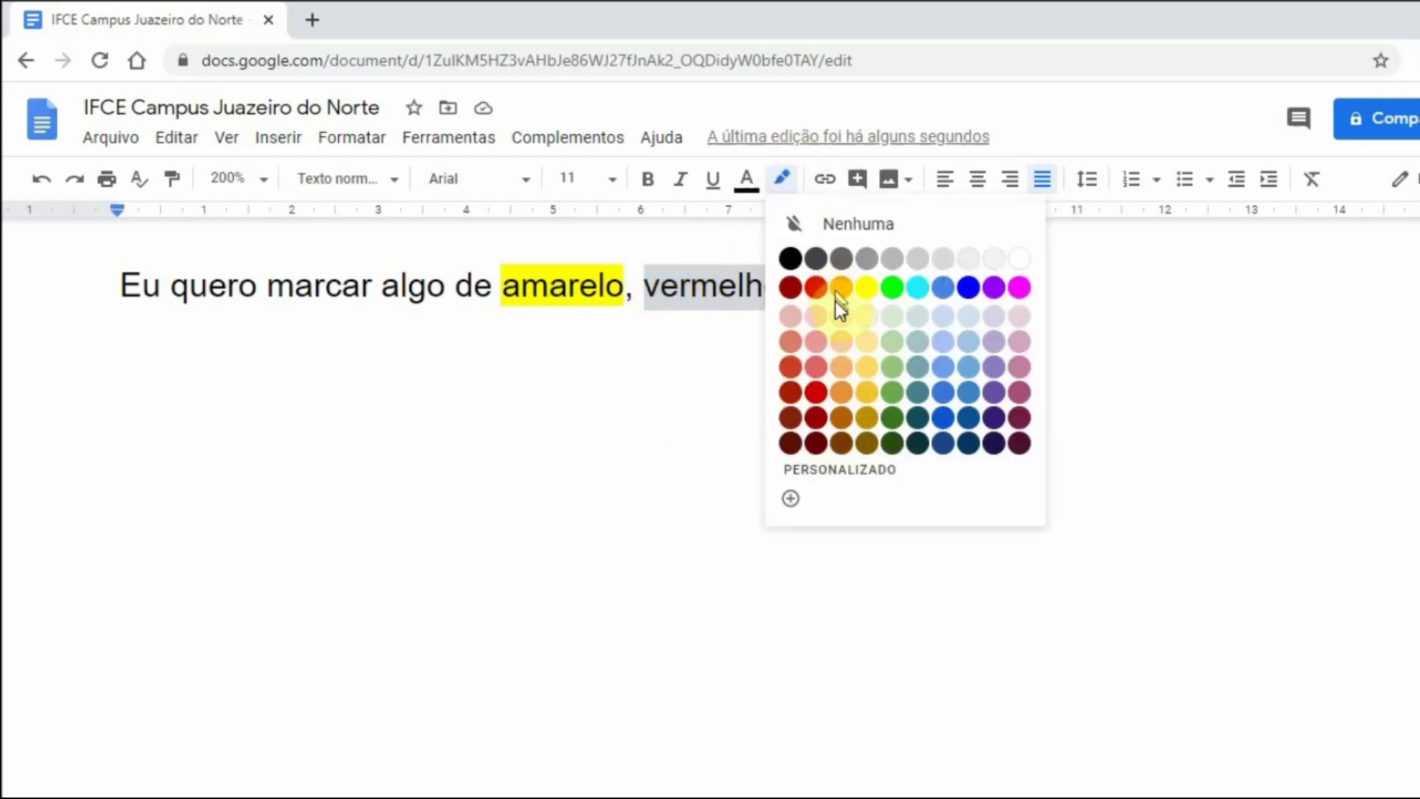
{"action": "left_click", "coordinate": [816, 290]}
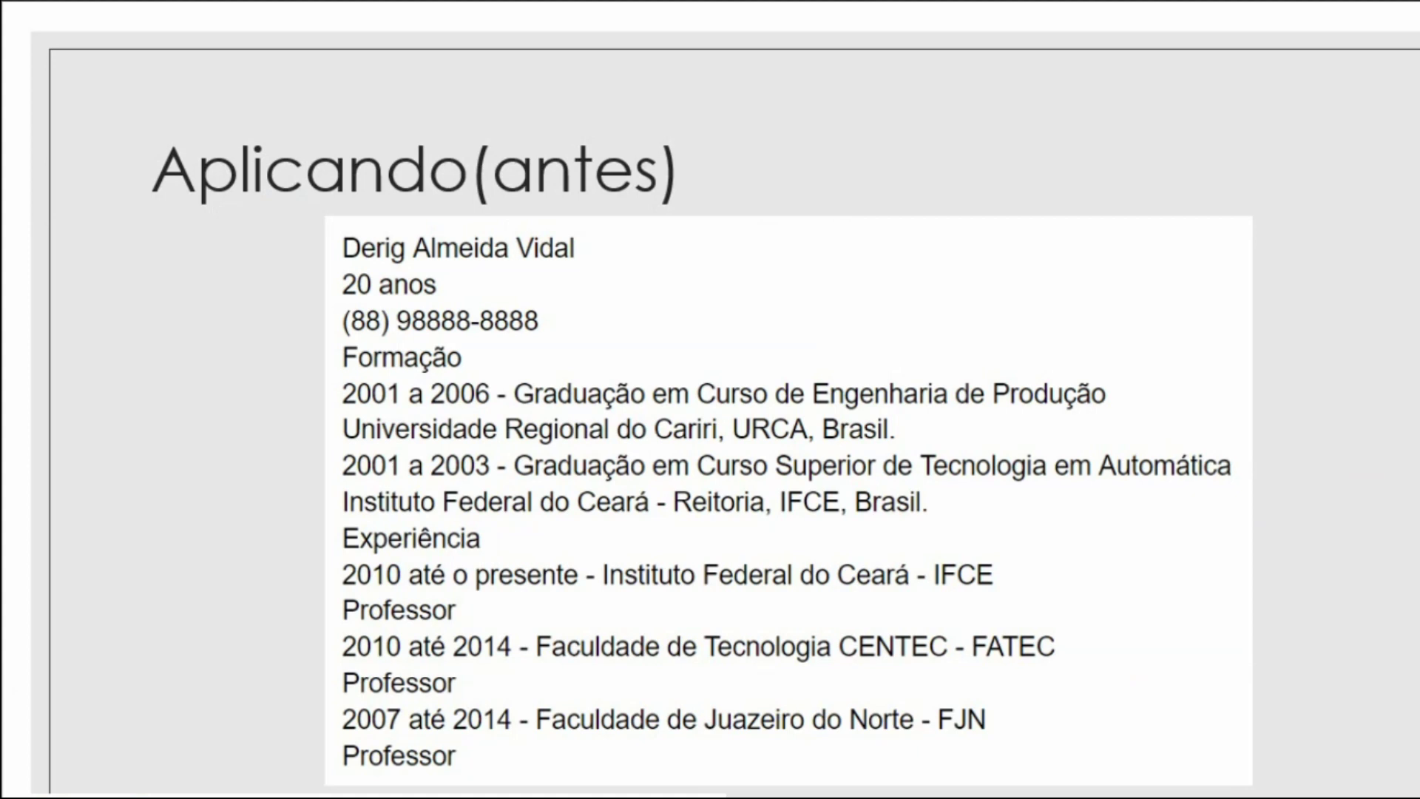
{"action": "key", "text": "Right"}
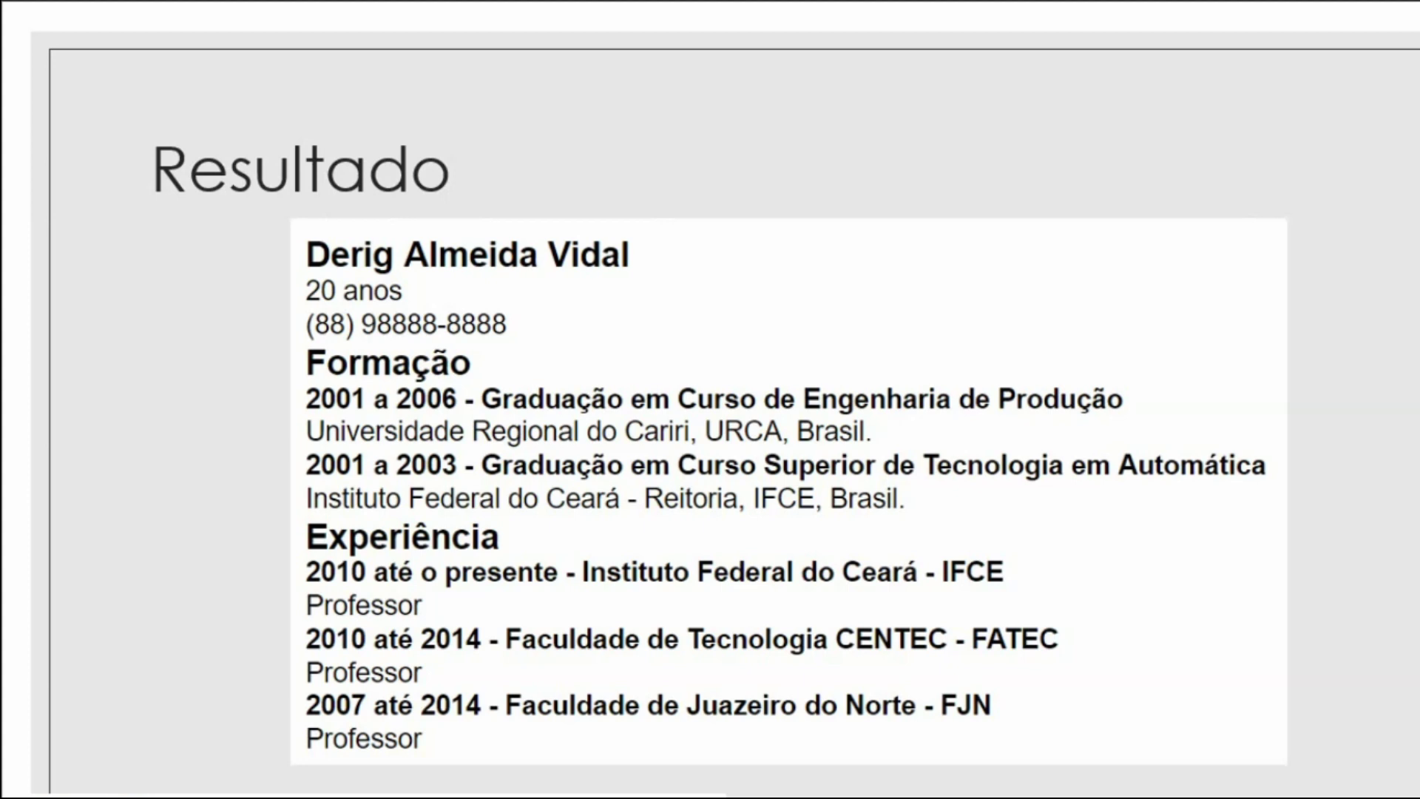
- Switch to the "Currículo Simples" document in Google Docs and format the full name on its first line as 14 pt bold
{"action": "key", "text": "alt+Tab"}
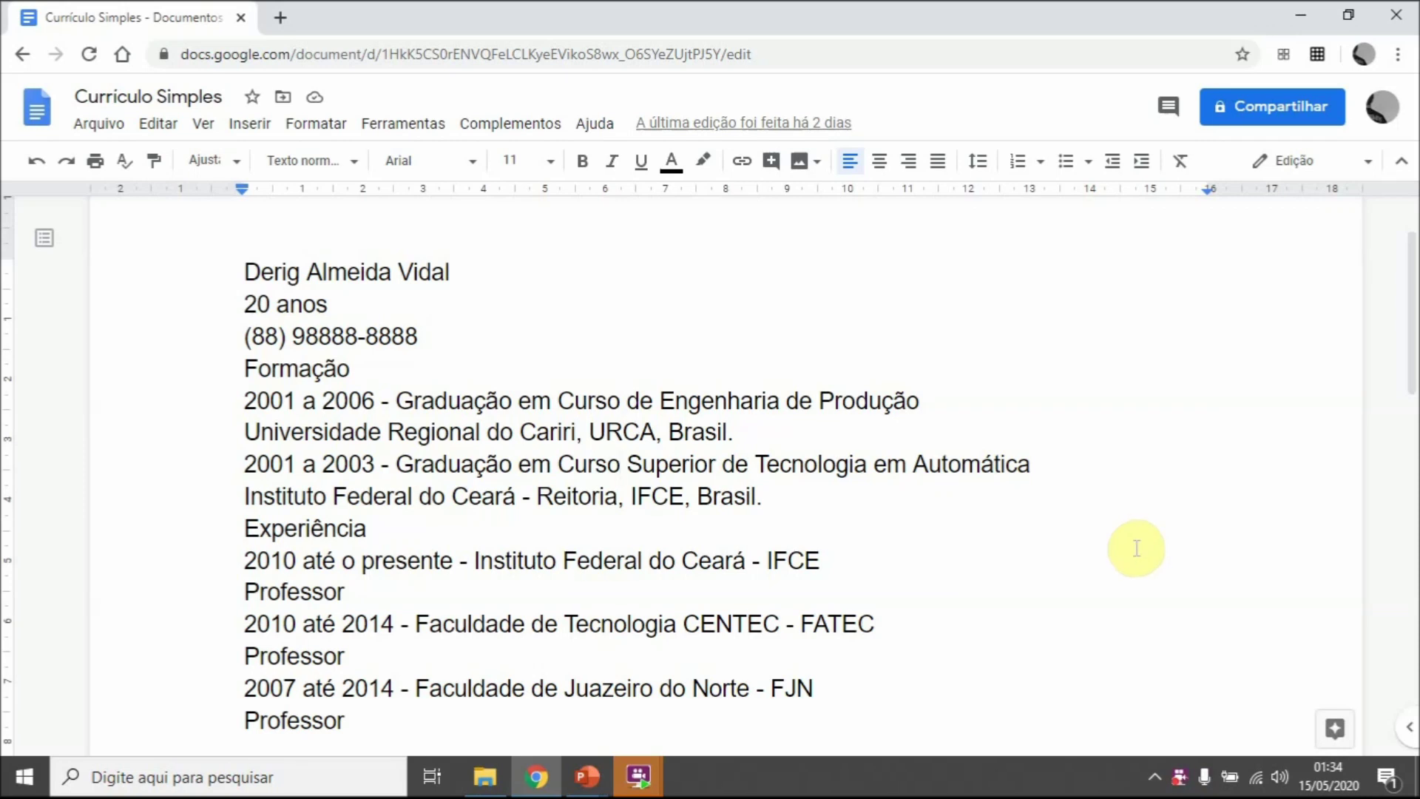
{"action": "left_click_drag", "start_coordinate": [453, 270], "coordinate": [250, 271]}
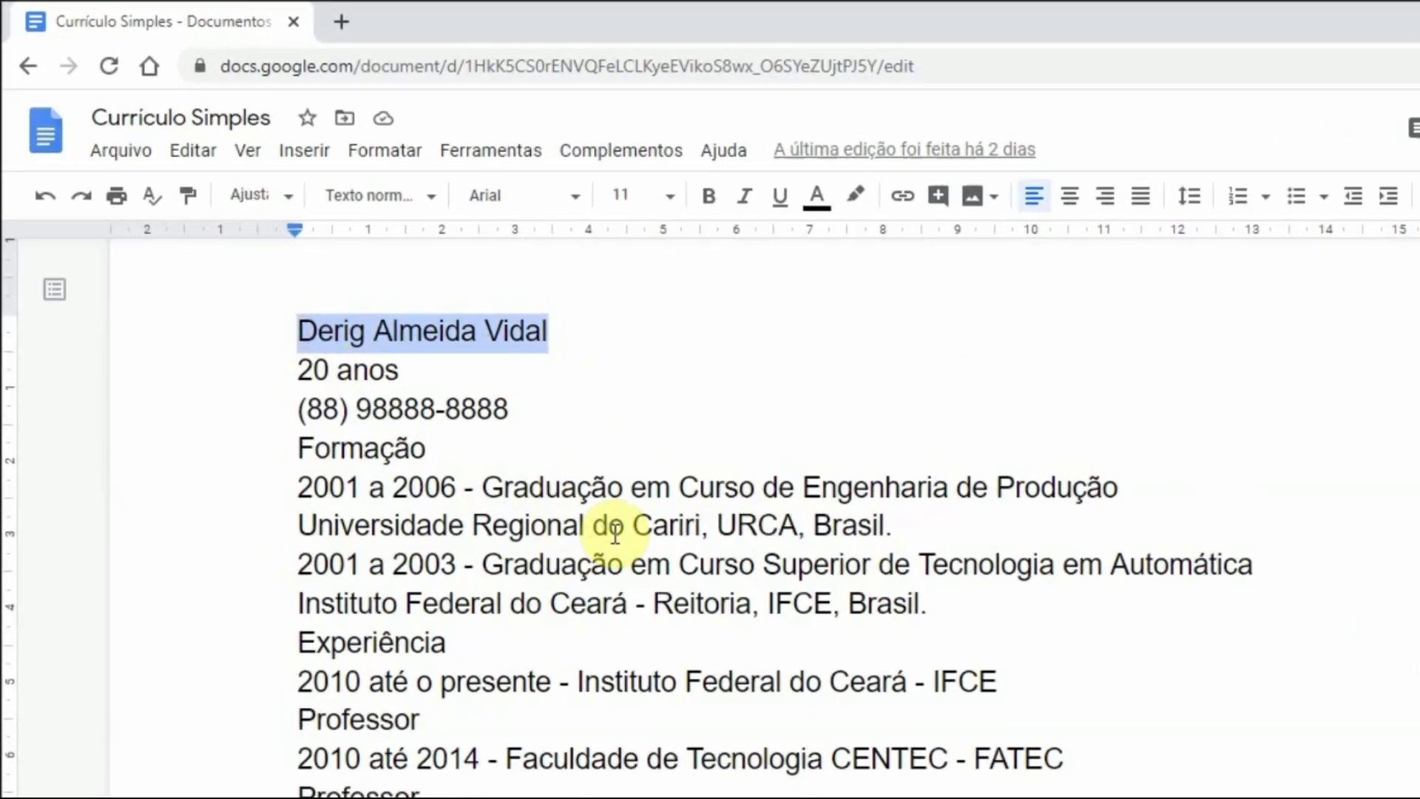
{"action": "left_click", "coordinate": [715, 210]}
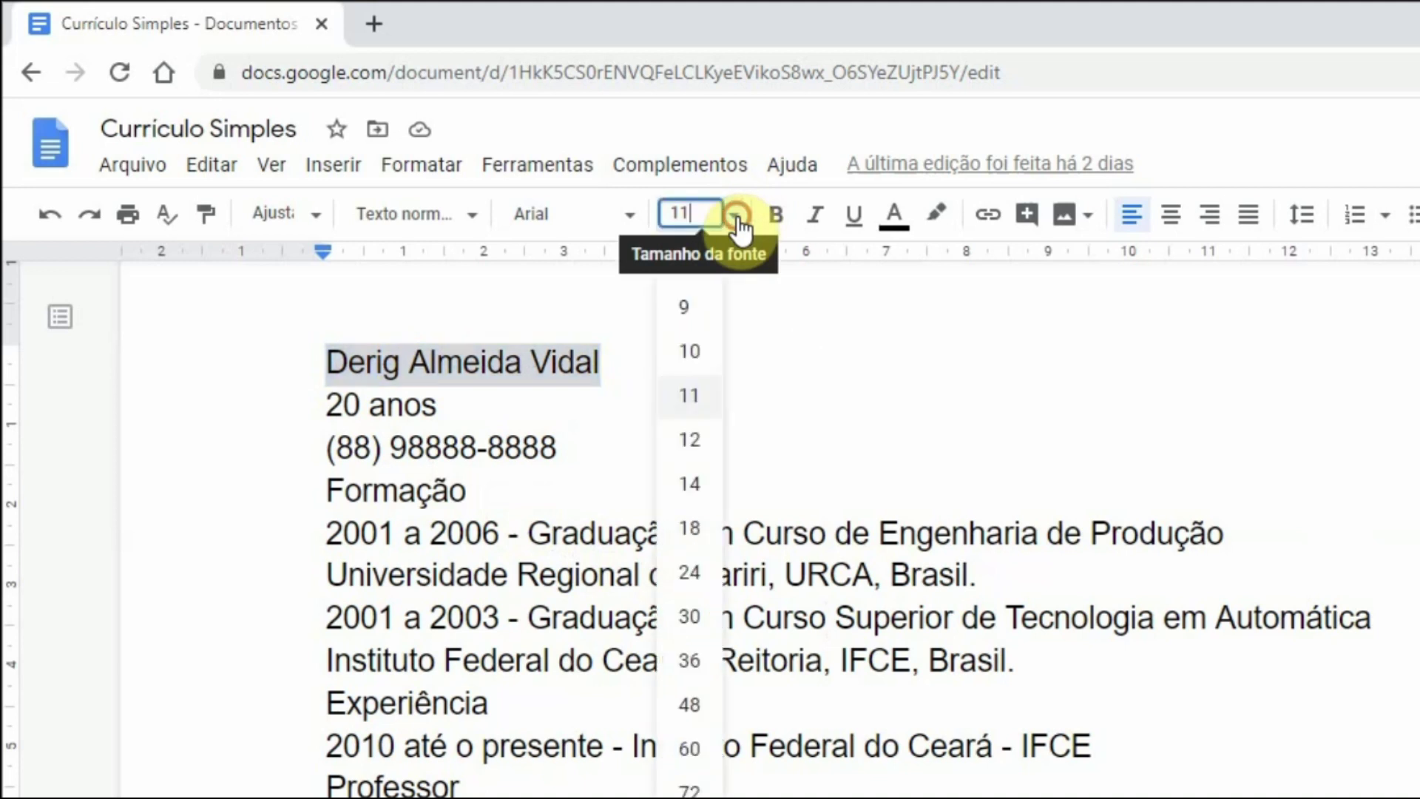
{"action": "left_click", "coordinate": [703, 487]}
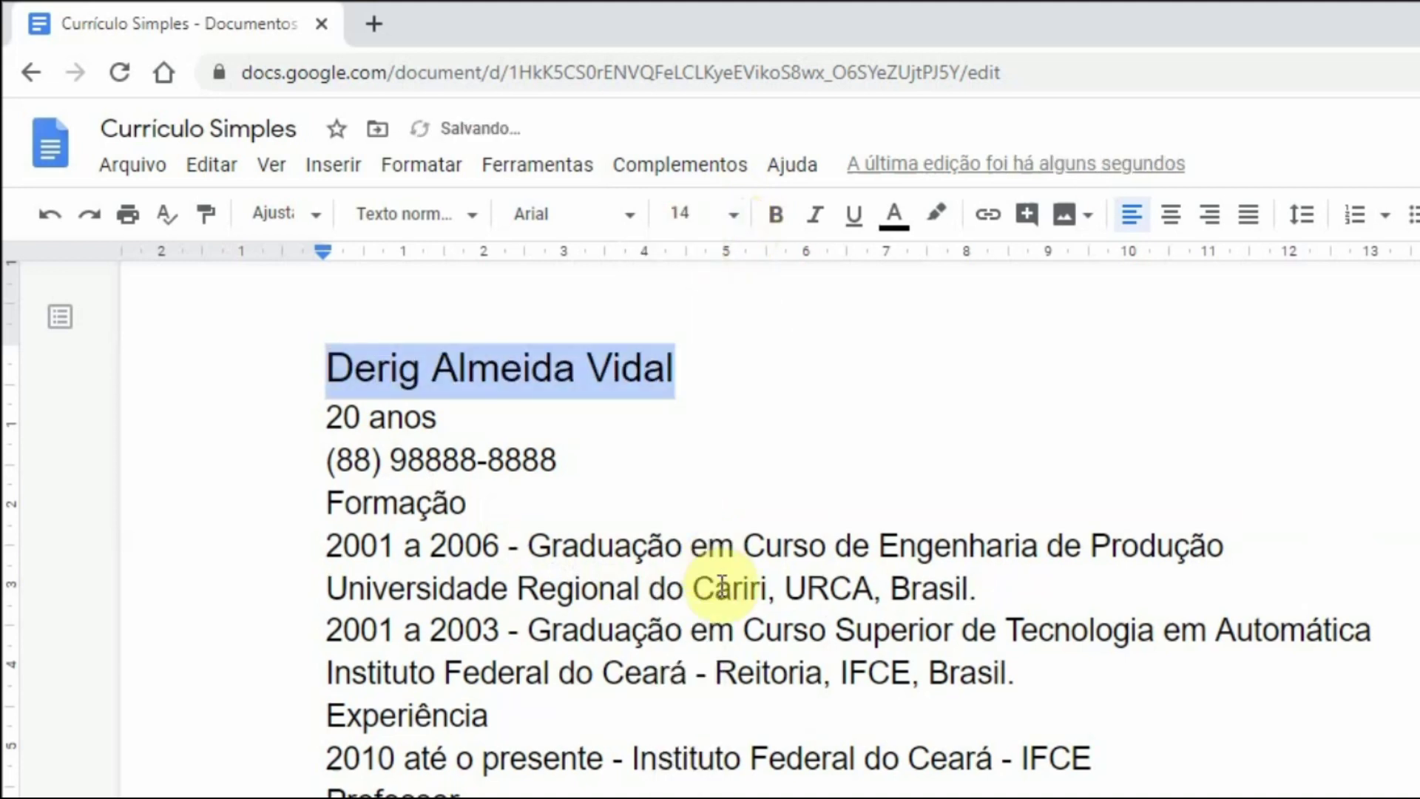
{"action": "left_click", "coordinate": [777, 216]}
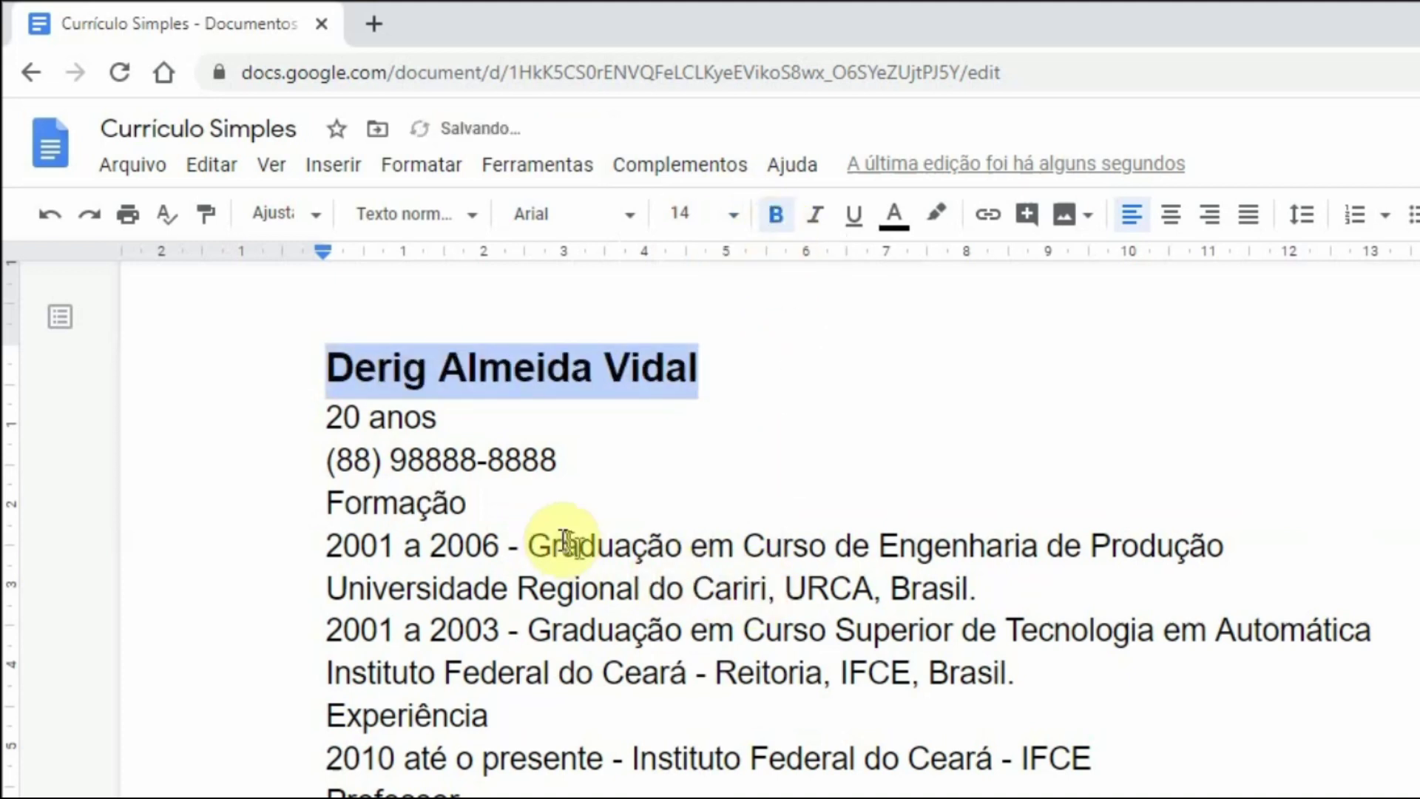
- Format the heading "Formação" with font size 14 and bold
{"action": "double_click", "coordinate": [409, 509]}
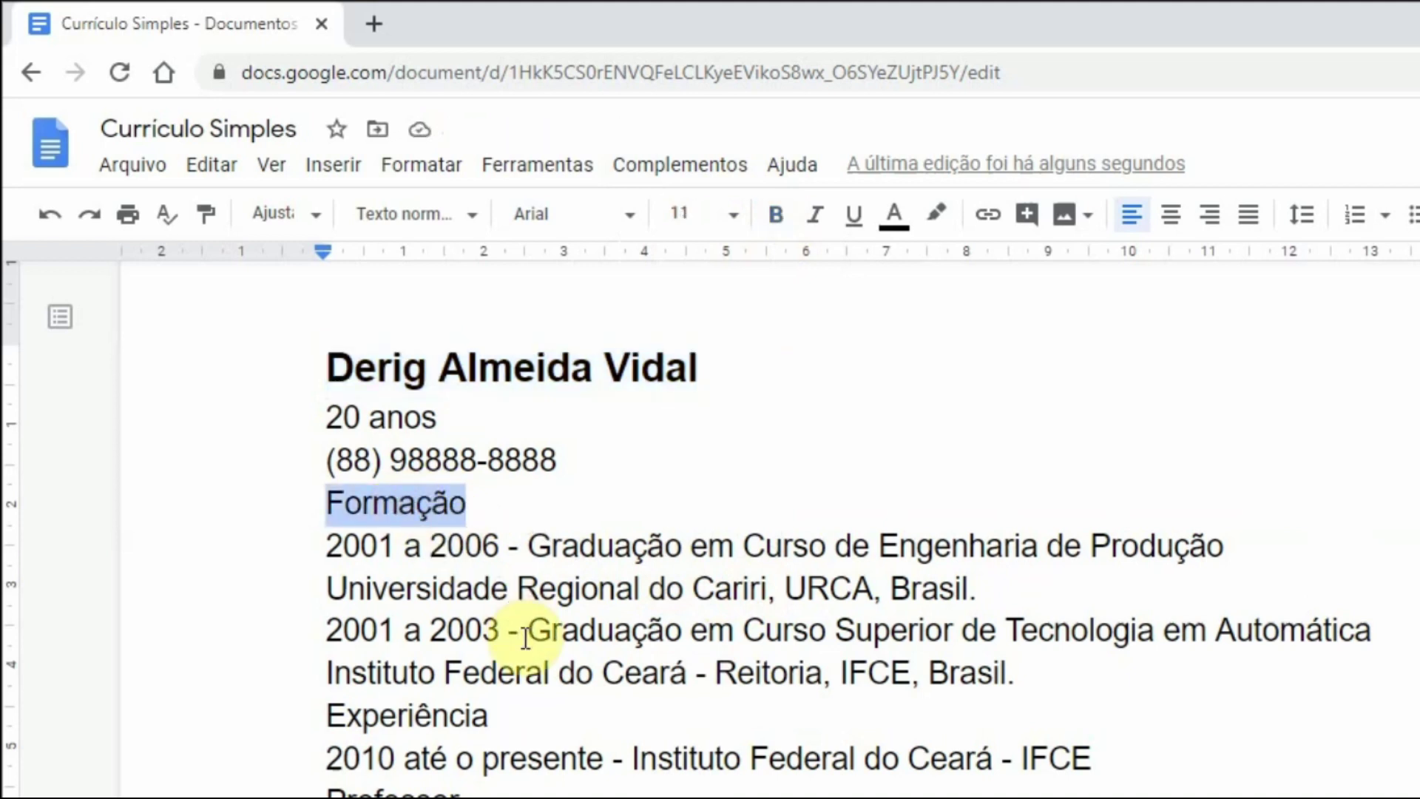
{"action": "left_click", "coordinate": [730, 233]}
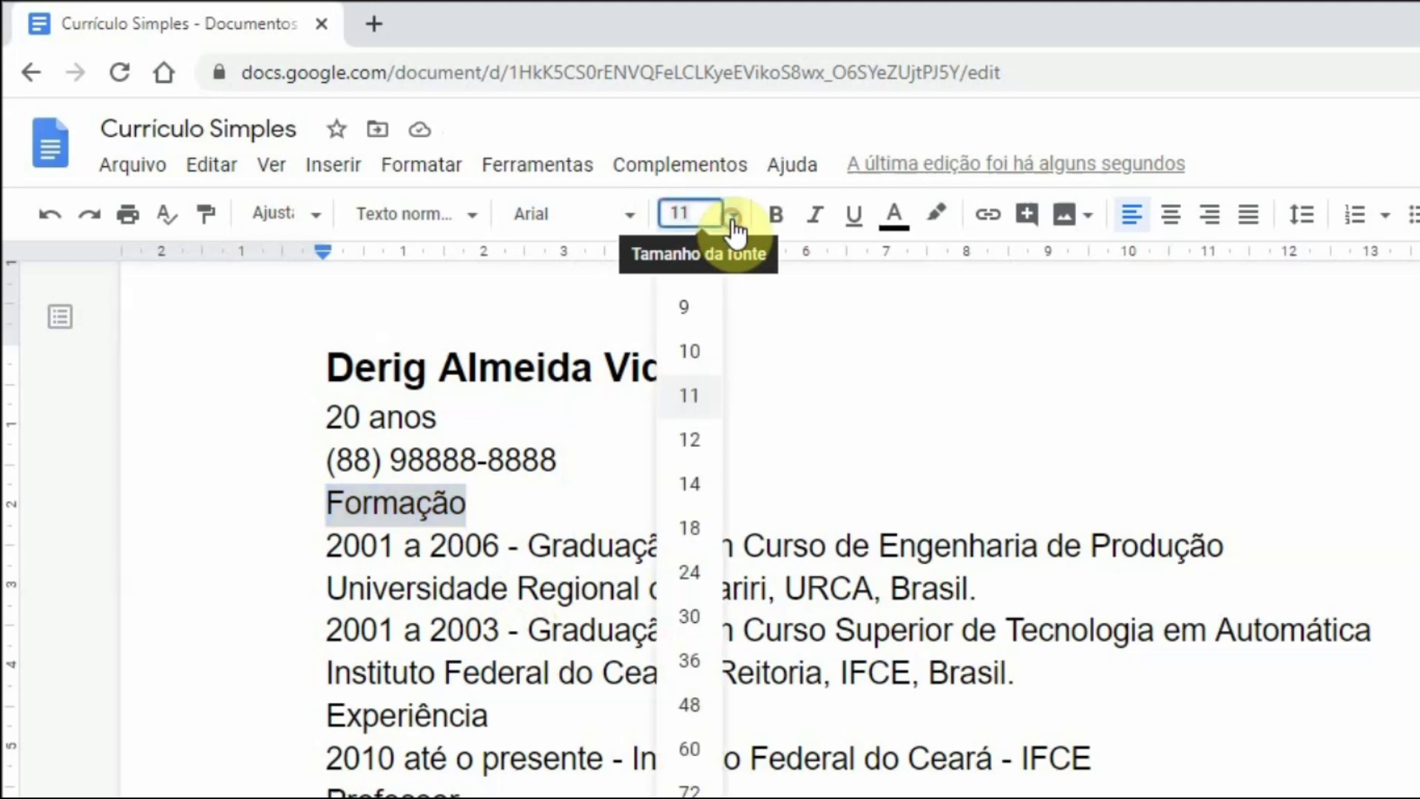
{"action": "left_click", "coordinate": [694, 508]}
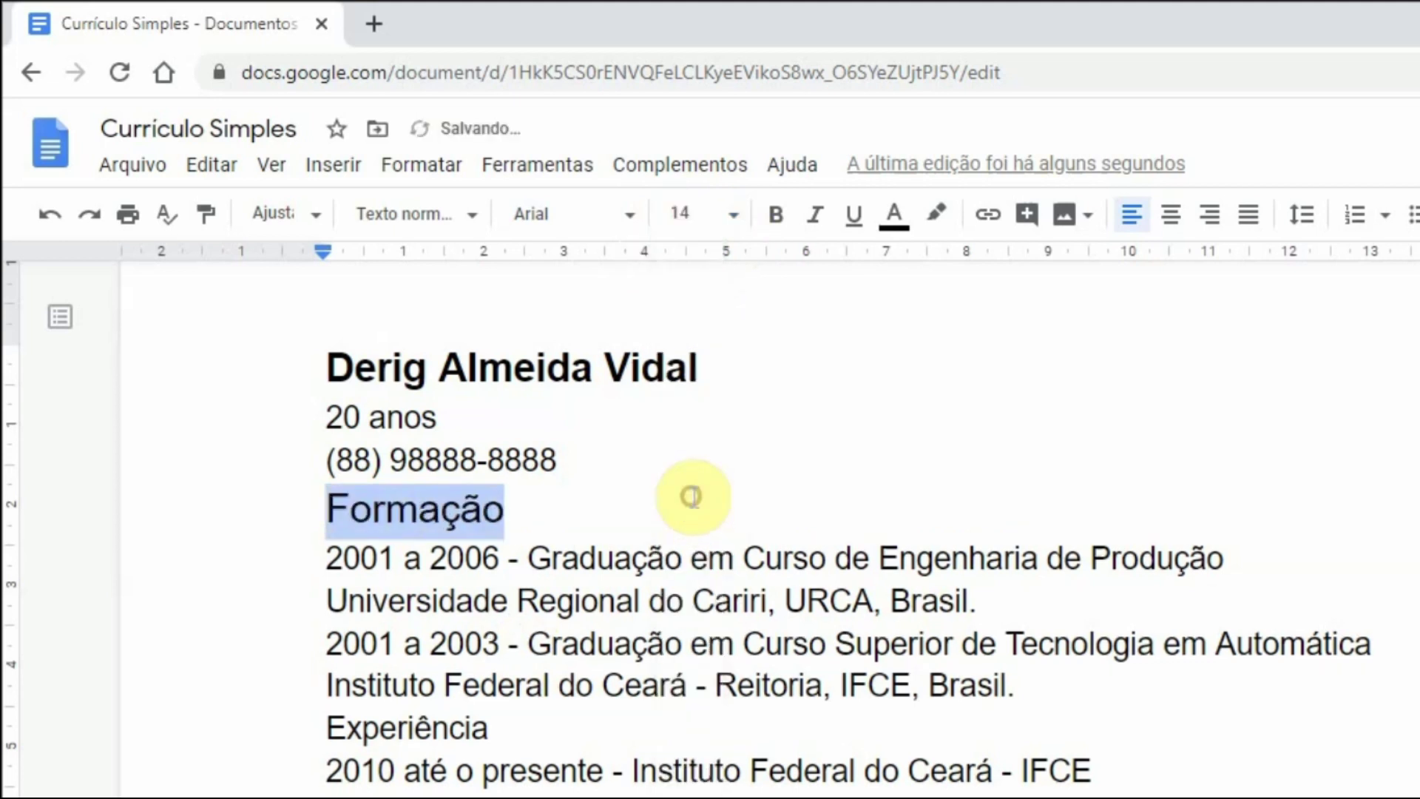
{"action": "left_click", "coordinate": [789, 218]}
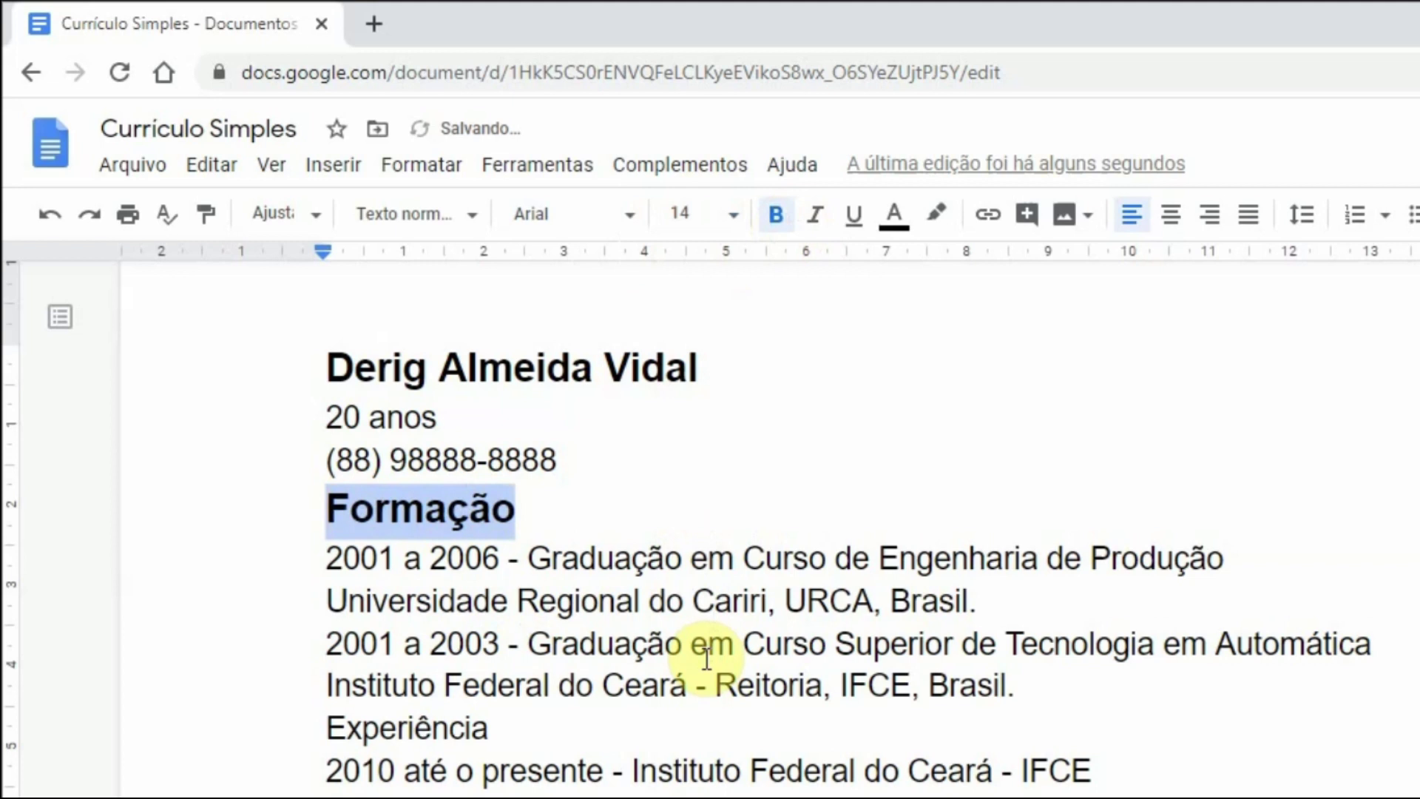
- Make the line "2001 a 2006 - Graduação em Curso de Engenharia de Produção" bold
{"action": "left_click", "coordinate": [353, 556]}
{"action": "left_click_drag", "start_coordinate": [354, 557], "coordinate": [1214, 555]}
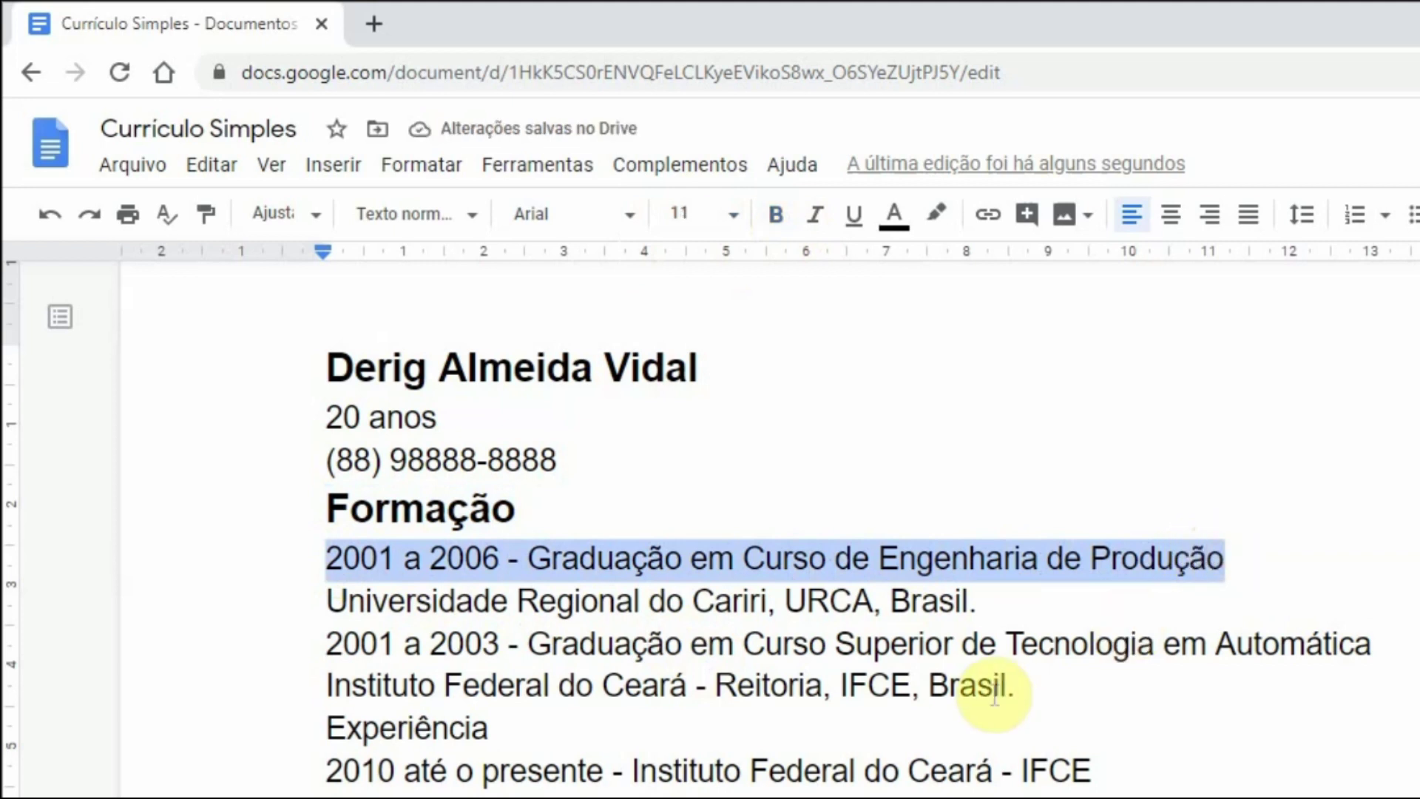
{"action": "left_click", "coordinate": [778, 218]}
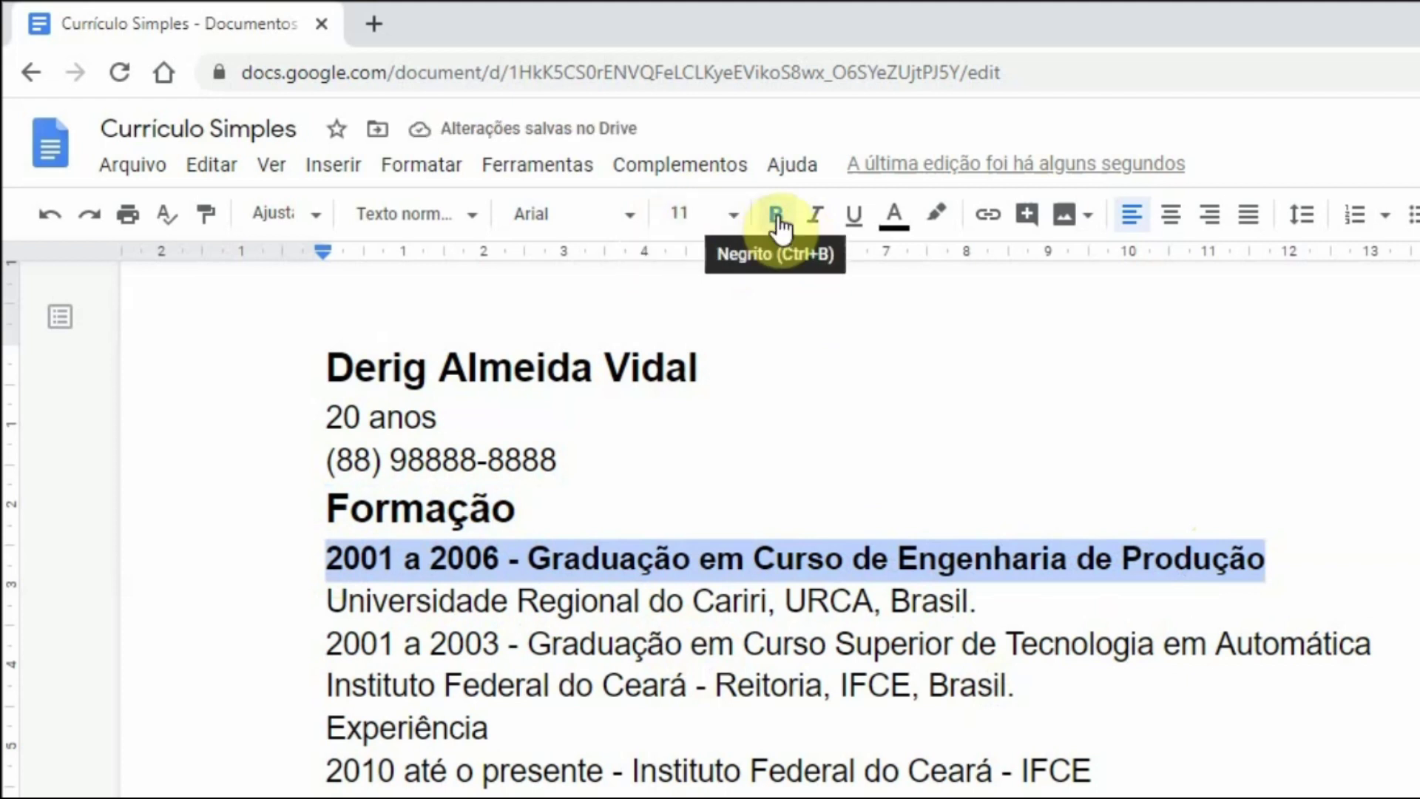
- Make the line "2001 a 2003 - Graduação em Curso Superior de Tecnologia em Automática" bold
{"action": "left_click", "coordinate": [871, 643]}
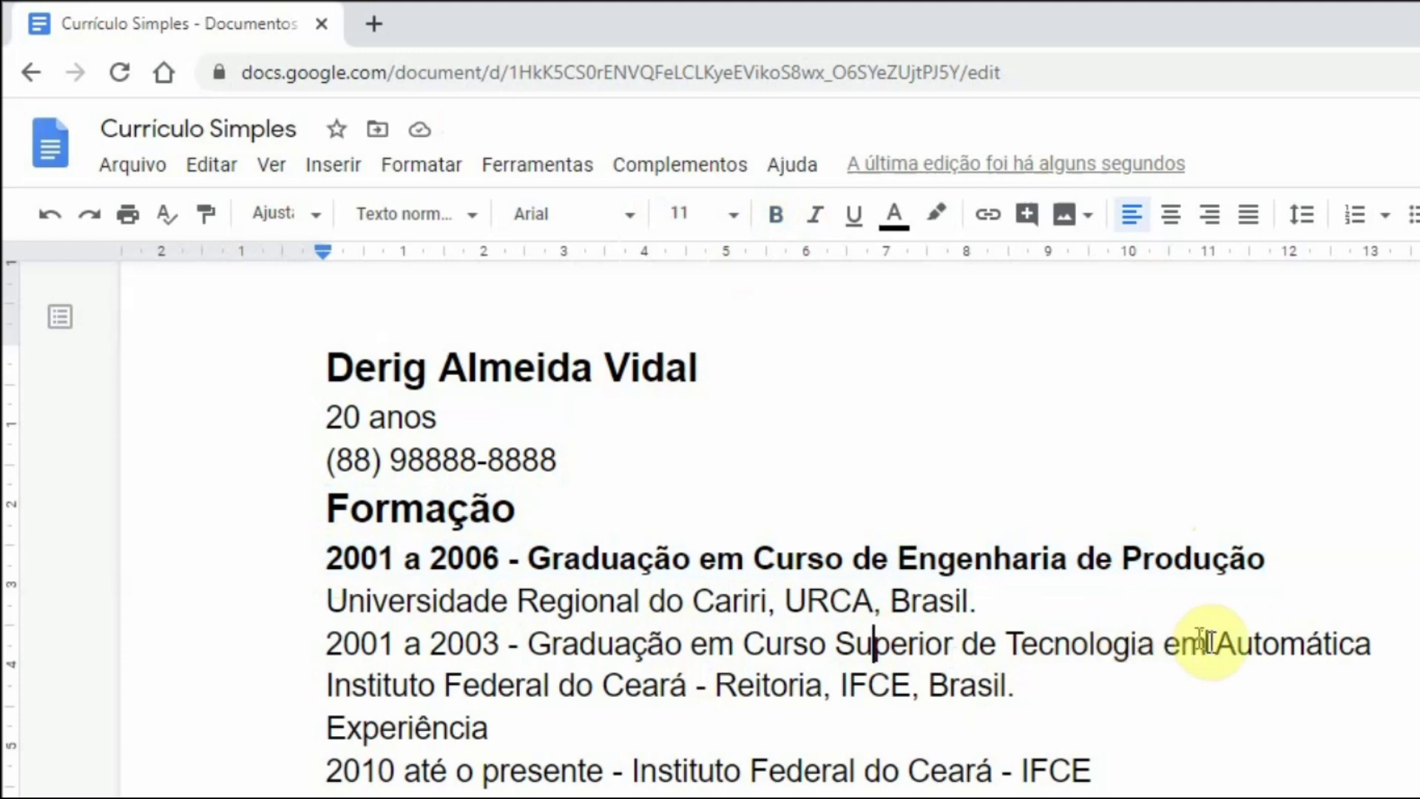
{"action": "left_click_drag", "start_coordinate": [326, 643], "coordinate": [1404, 631]}
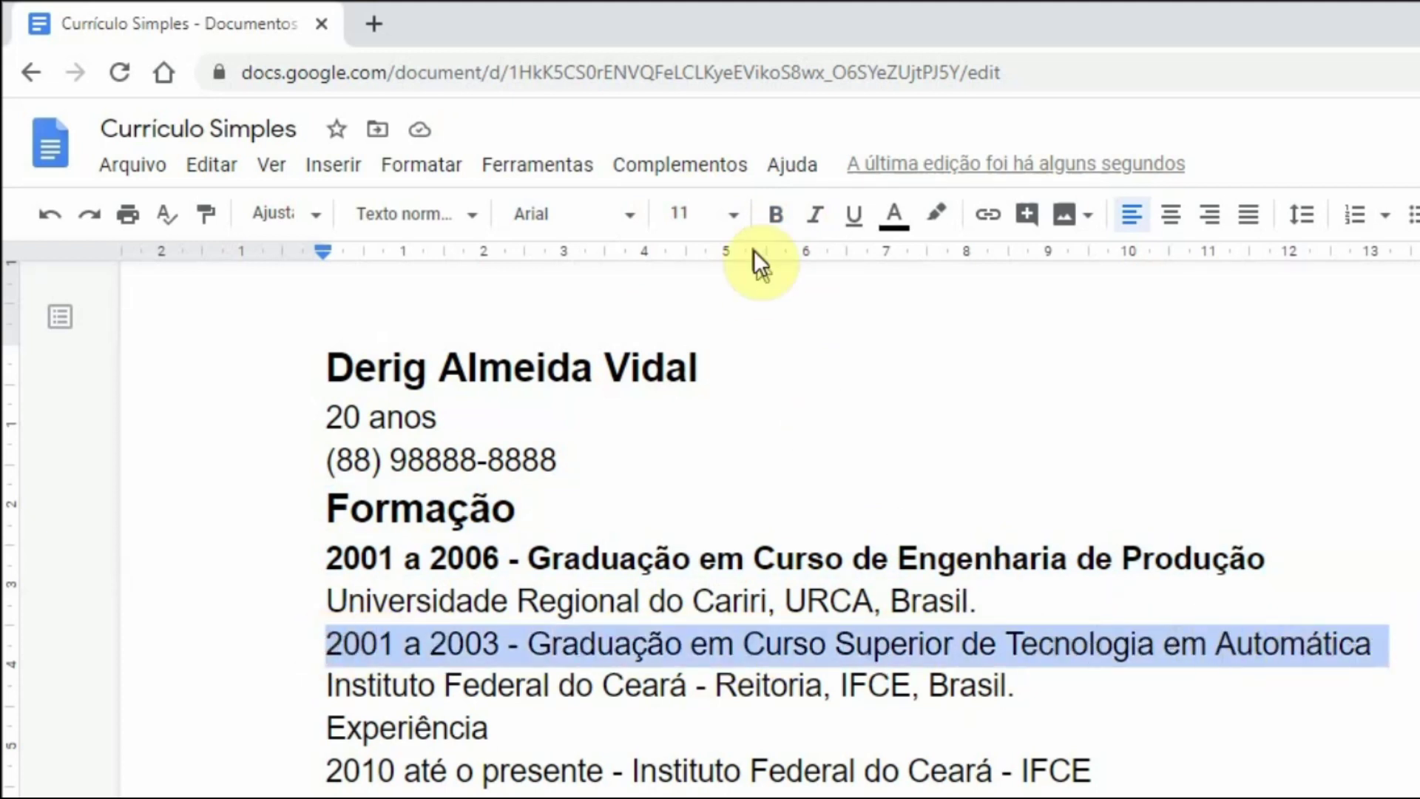
{"action": "left_click", "coordinate": [773, 216]}
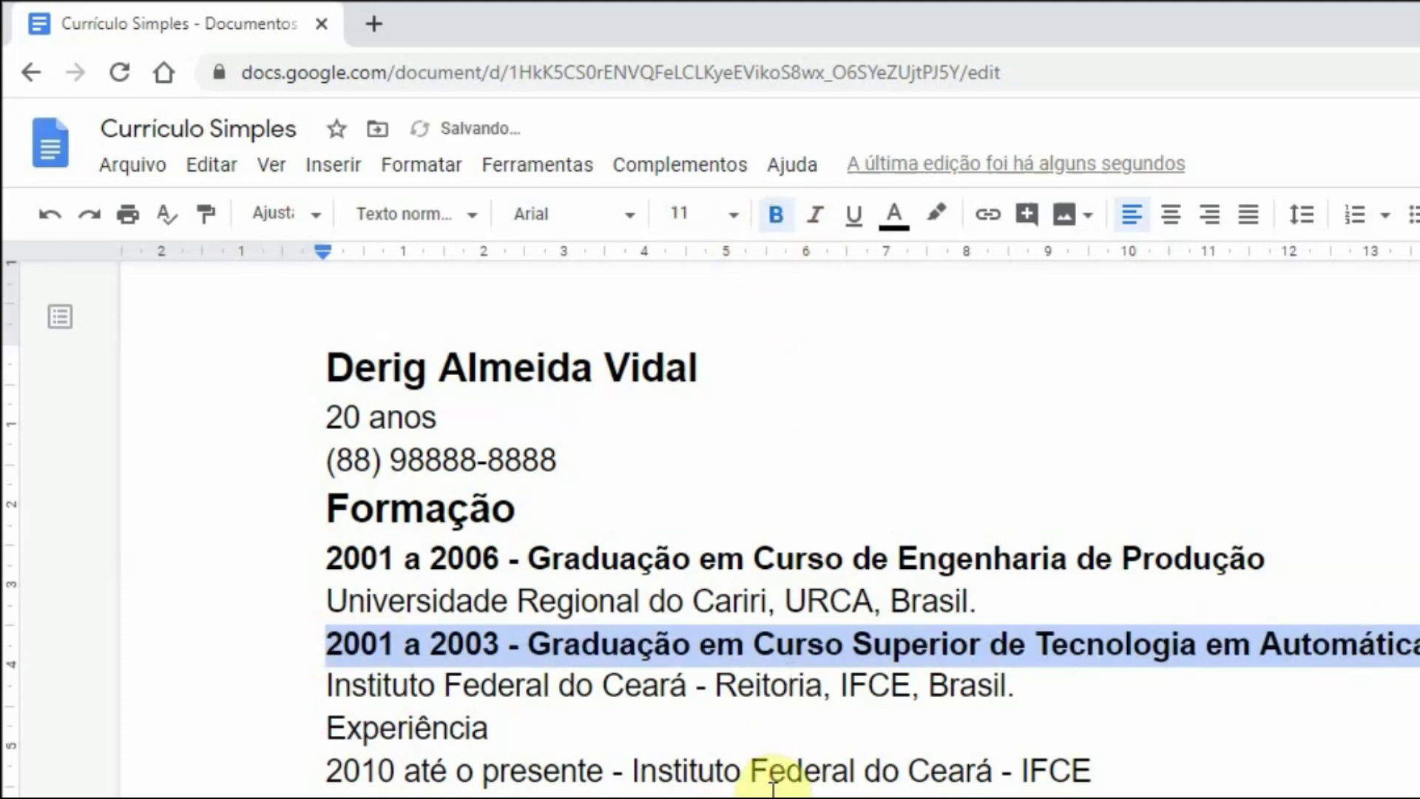
- Format the heading "Experiência" manually with font size 14 and bold
{"action": "left_click_drag", "start_coordinate": [327, 729], "coordinate": [564, 748]}
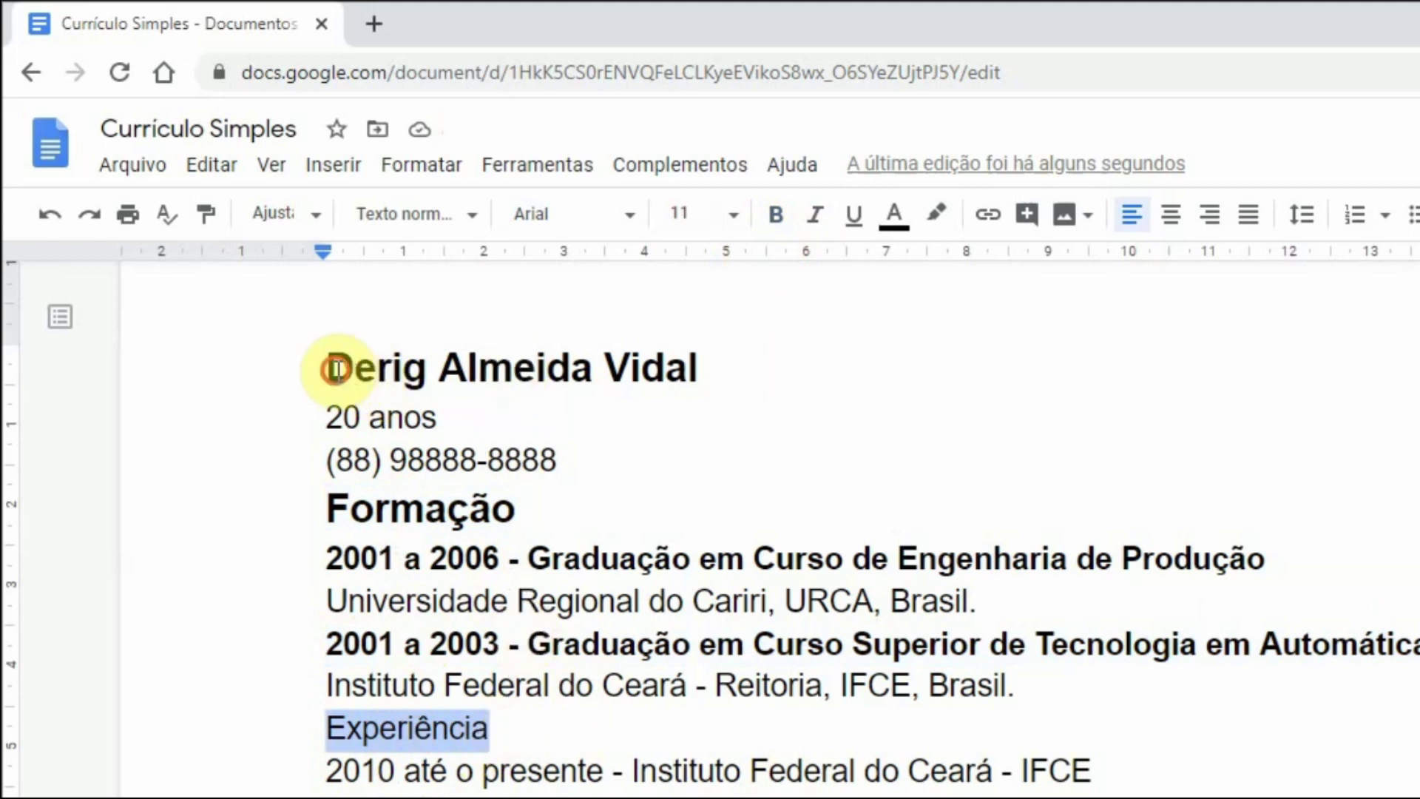
{"action": "left_click_drag", "start_coordinate": [337, 369], "coordinate": [491, 368]}
{"action": "left_click", "coordinate": [477, 517]}
{"action": "left_click_drag", "start_coordinate": [477, 518], "coordinate": [392, 511]}
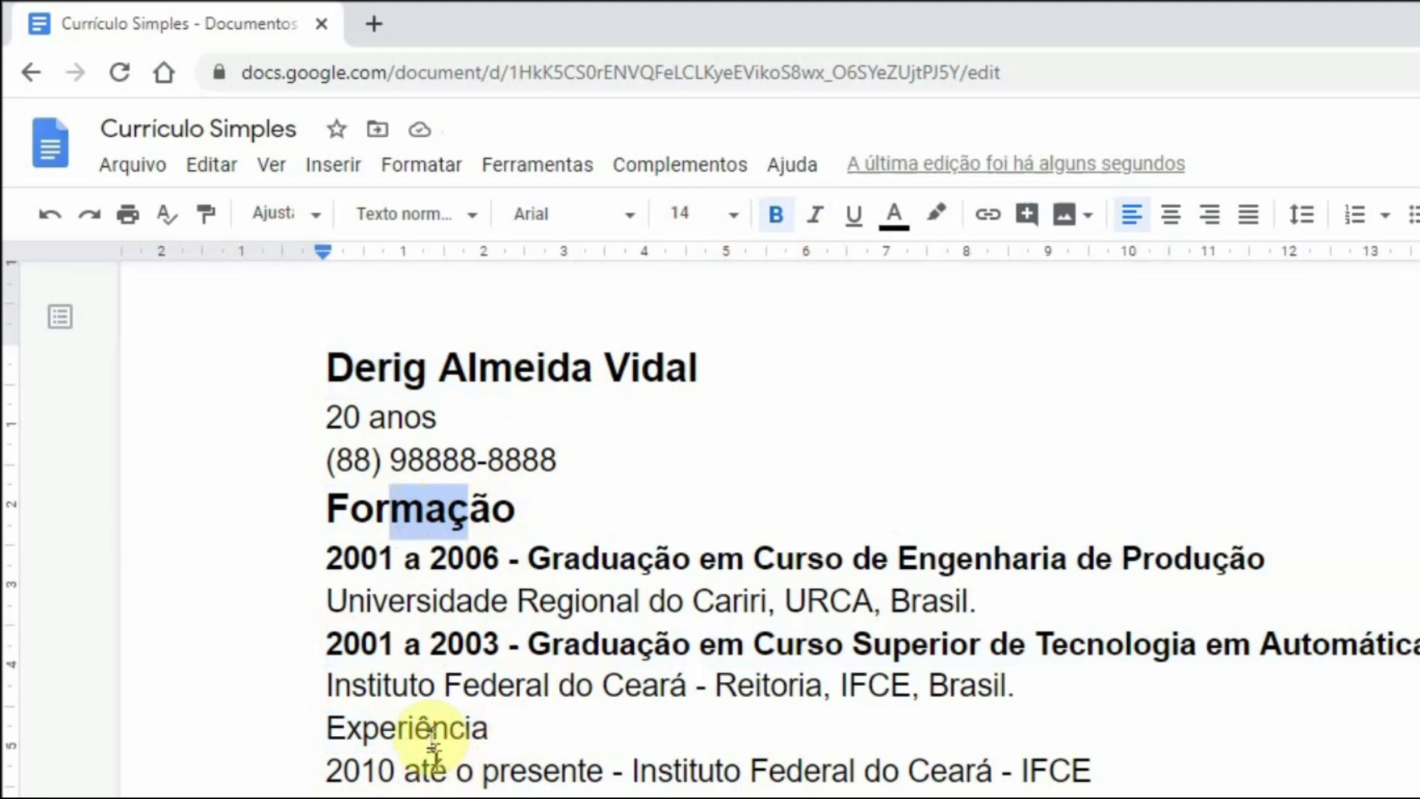
{"action": "double_click", "coordinate": [386, 728]}
{"action": "left_click", "coordinate": [739, 214]}
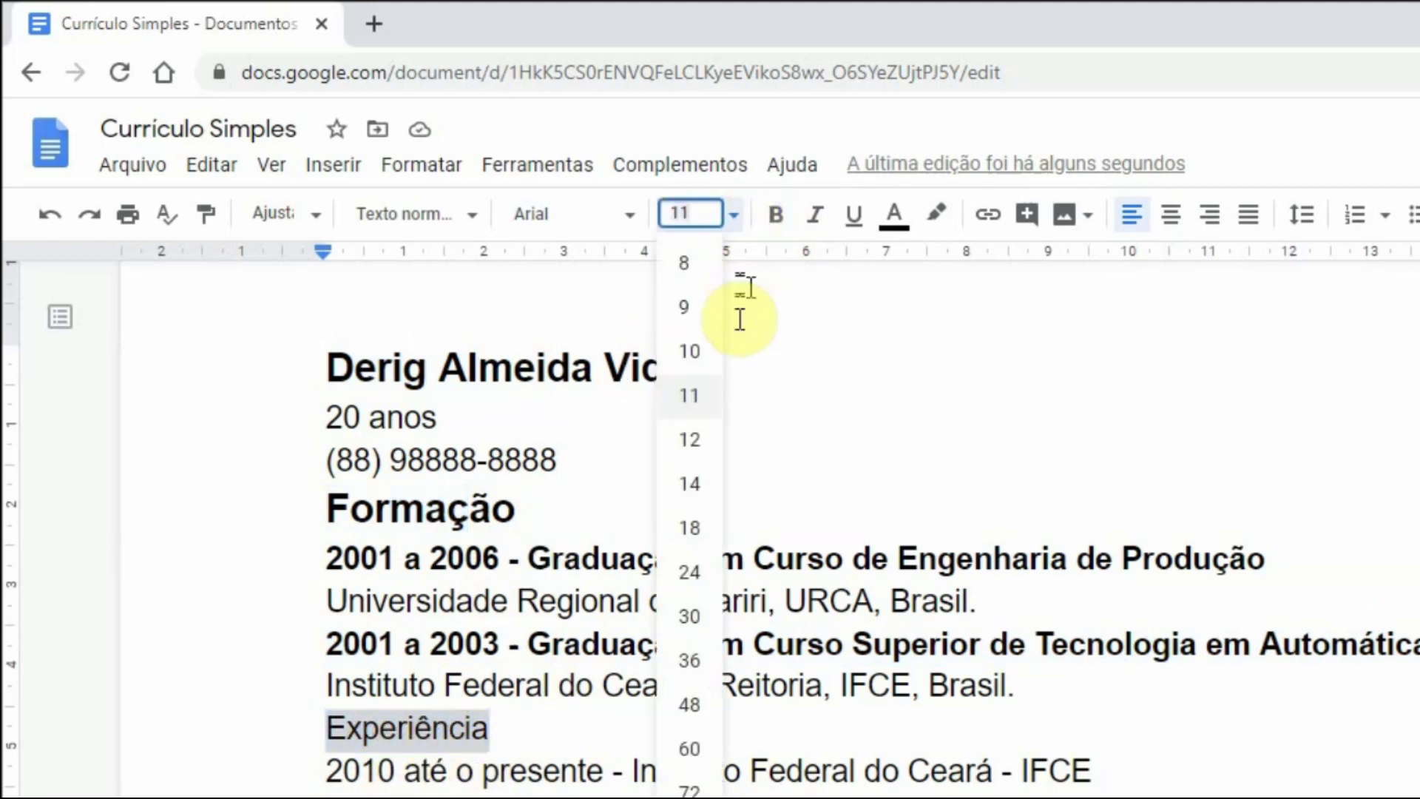
{"action": "left_click", "coordinate": [695, 490]}
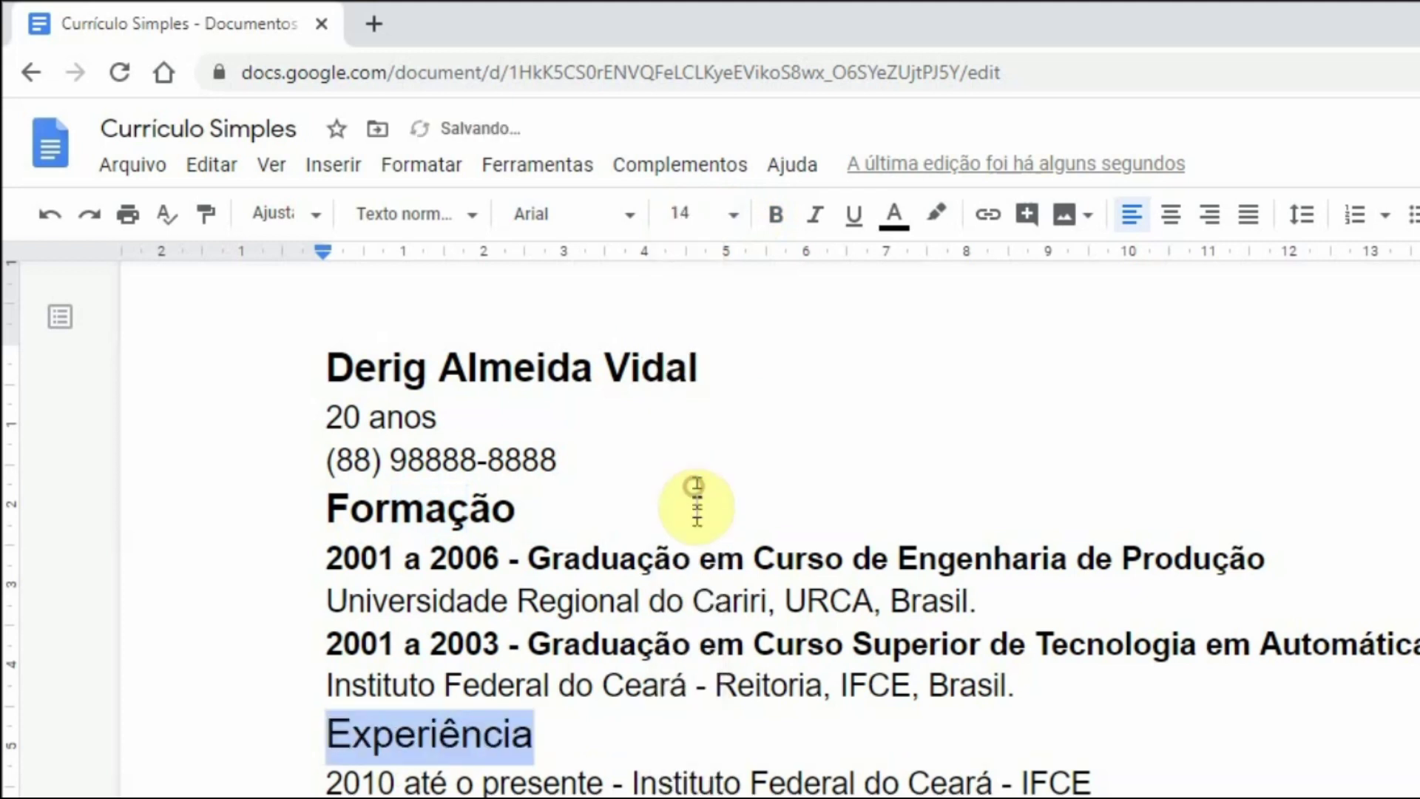
{"action": "left_click", "coordinate": [785, 218]}
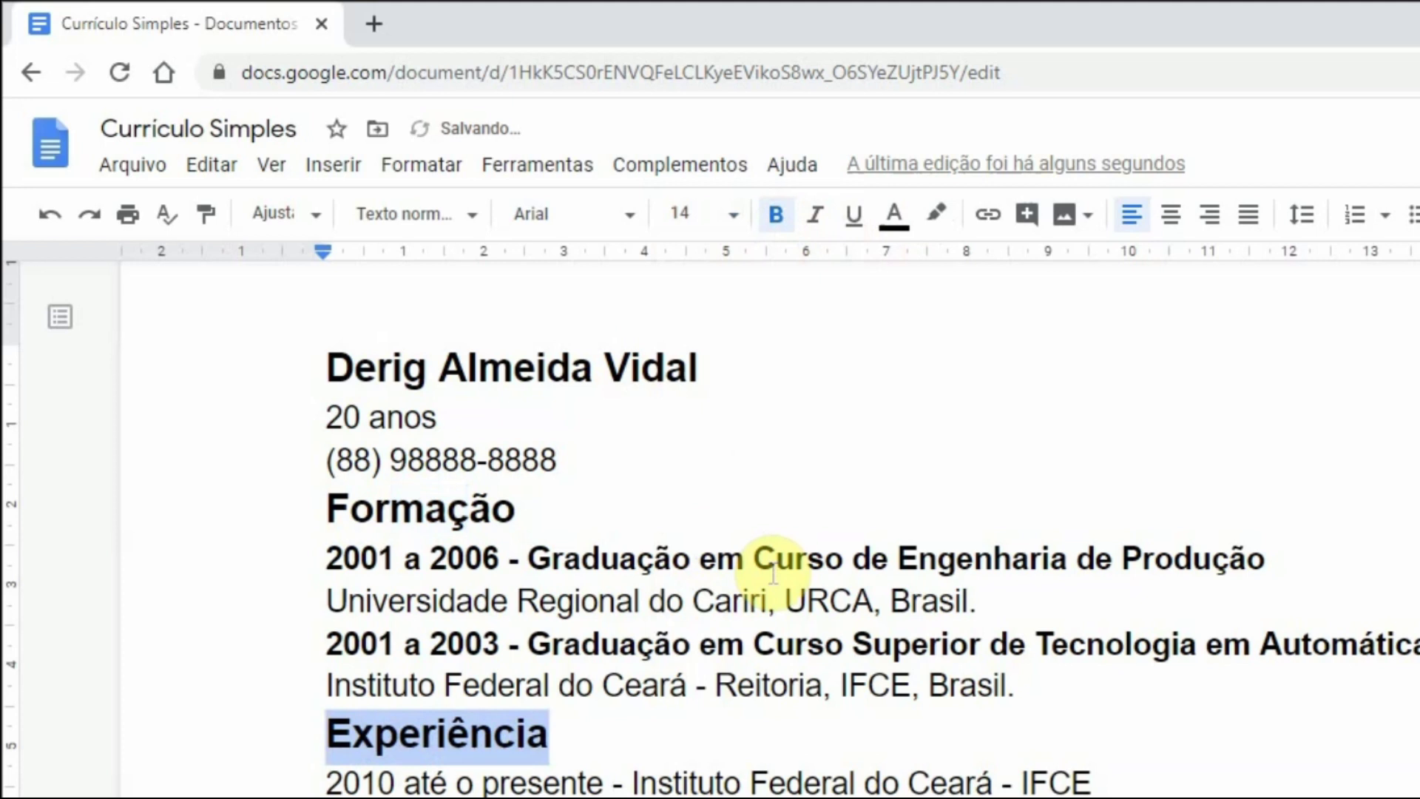
- Undo the bold and font size changes on the heading "Experiência"
{"action": "key", "text": "ctrl+z"}
{"action": "key", "text": "ctrl+z"}
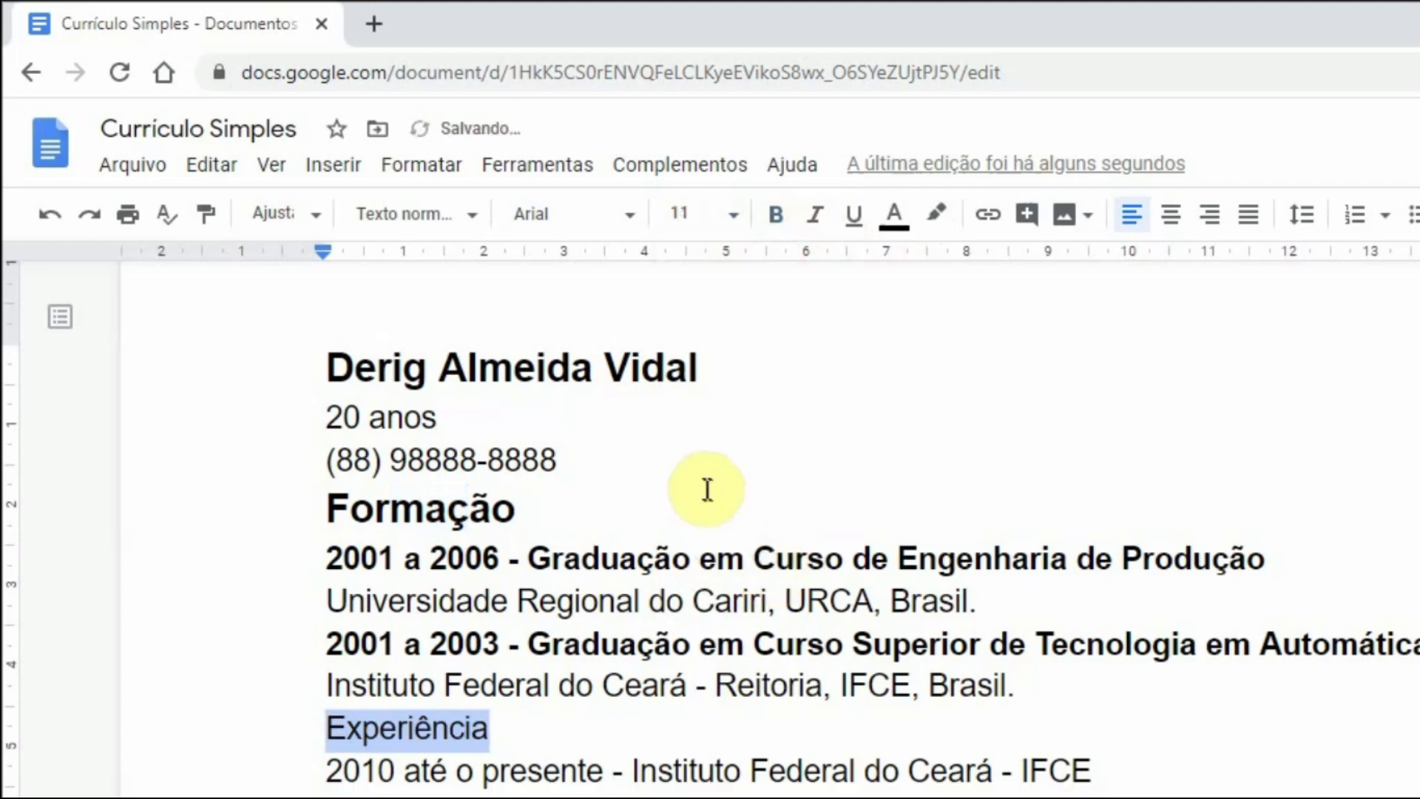
{"action": "left_click", "coordinate": [707, 490]}
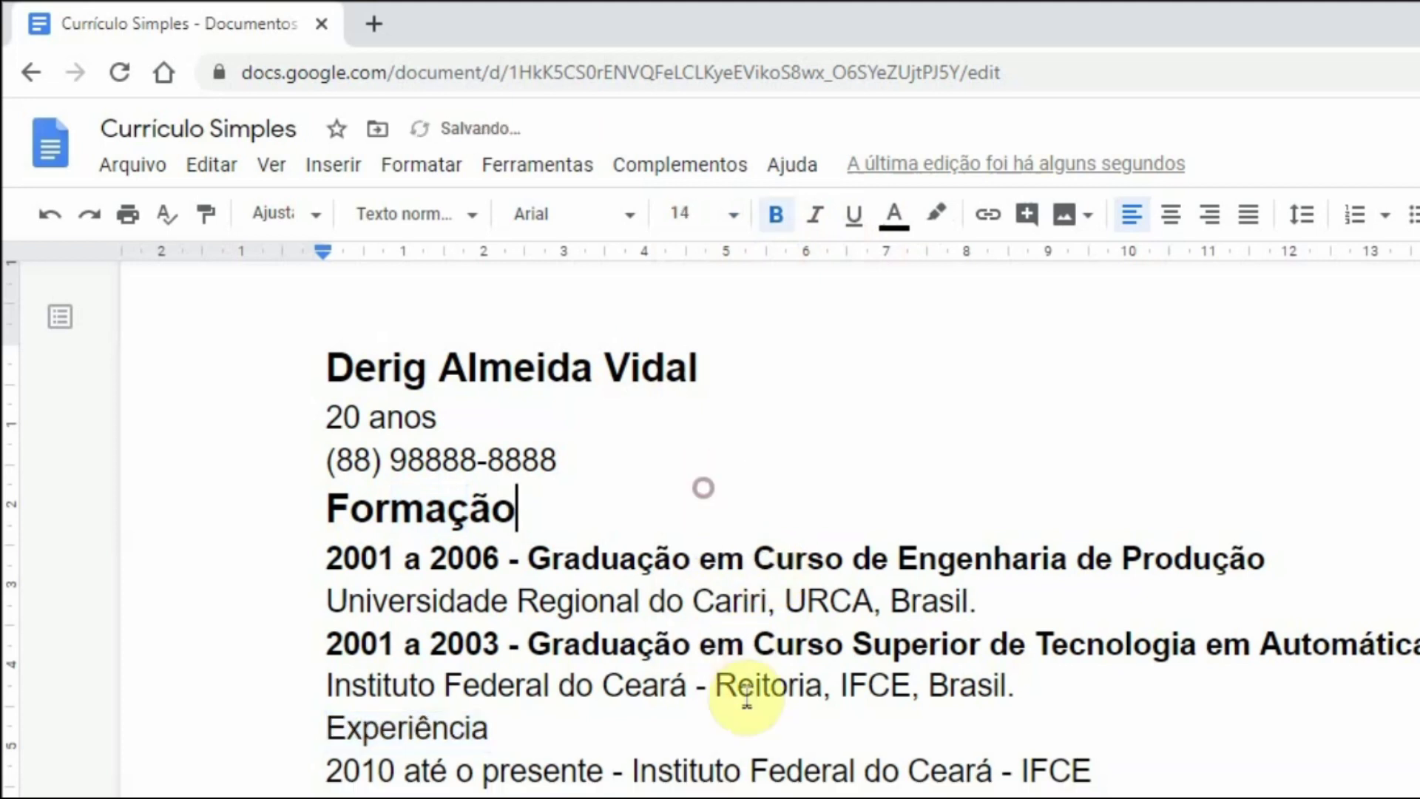
- Copy the formatting of the heading "Formação" onto the heading "Experiência" with Paint format
{"action": "left_click", "coordinate": [414, 515]}
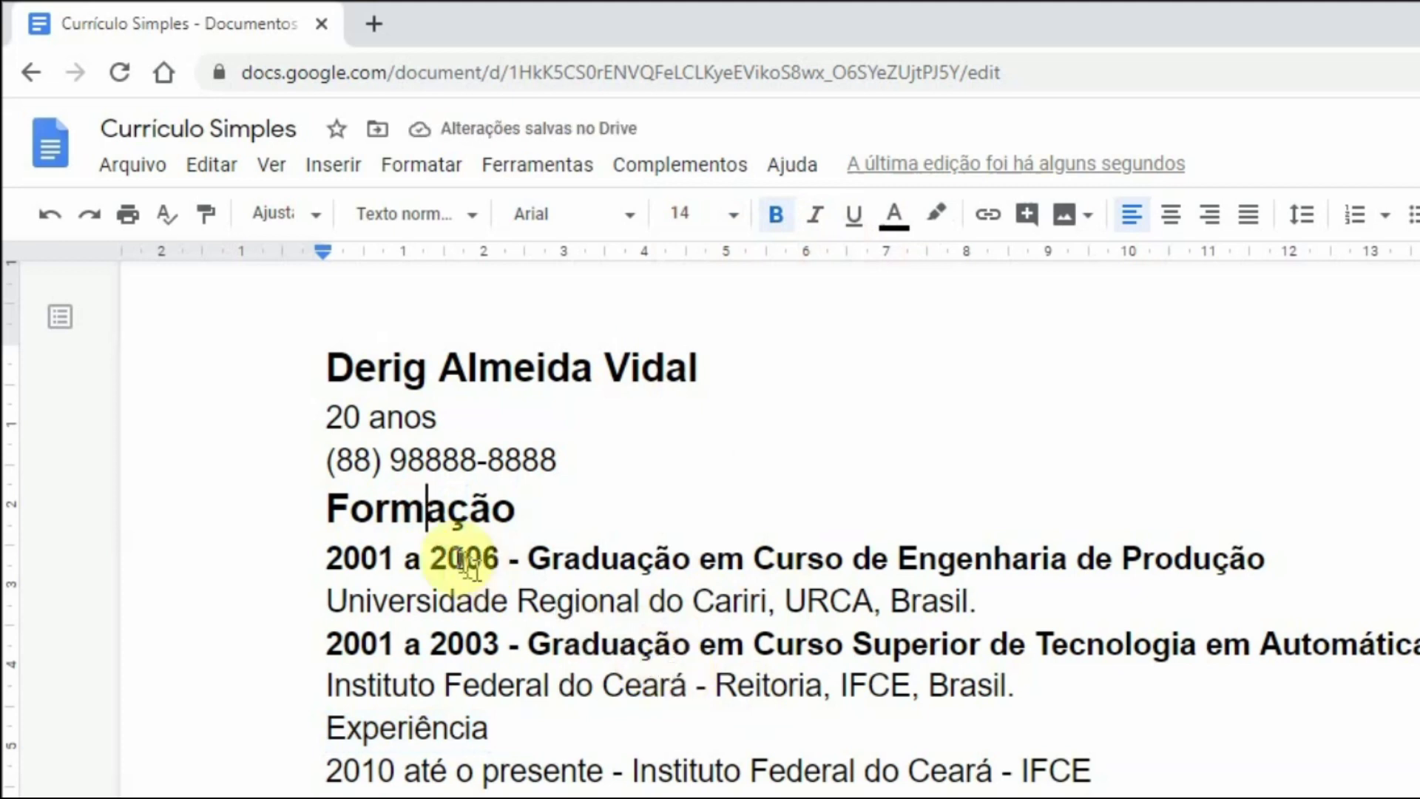
{"action": "left_click", "coordinate": [391, 509]}
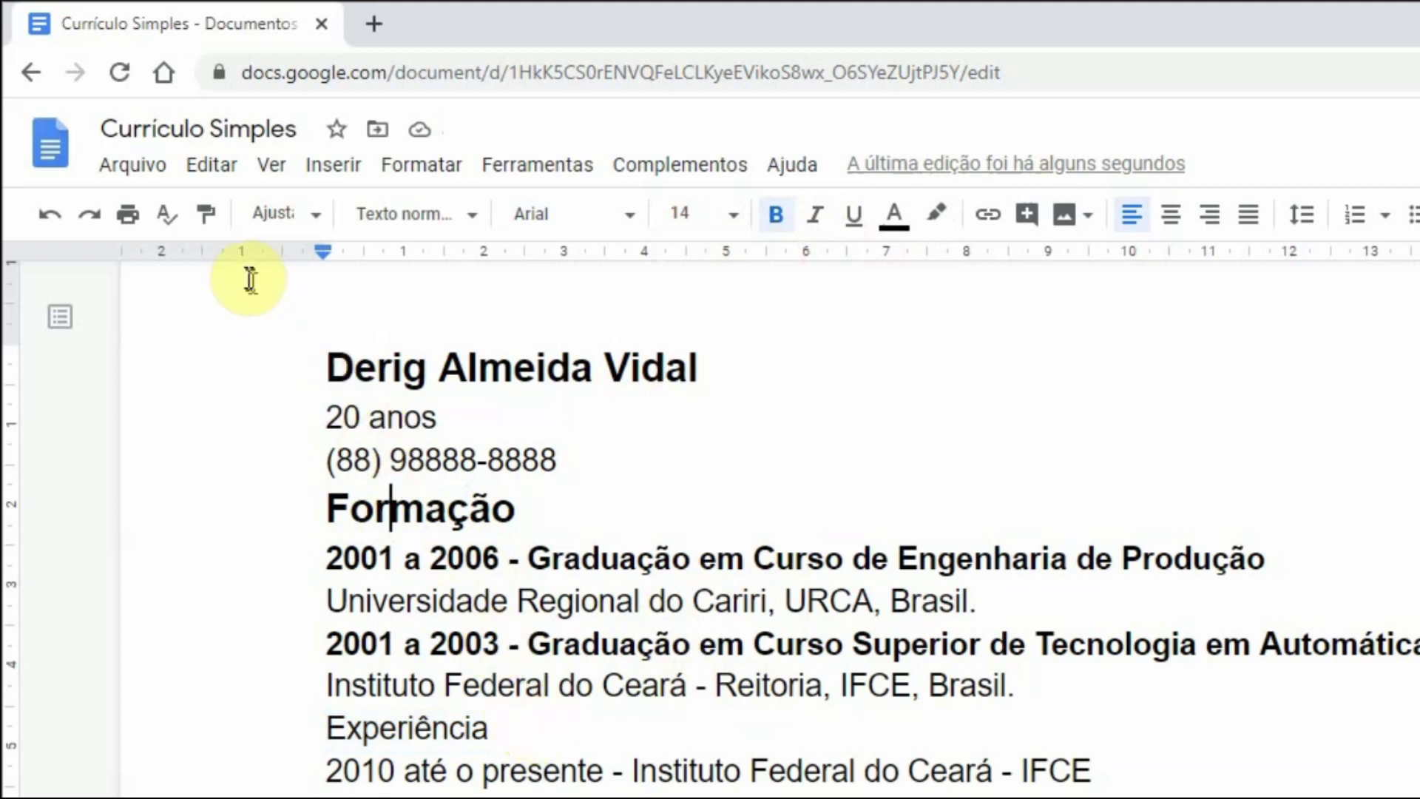
{"action": "left_click", "coordinate": [214, 229]}
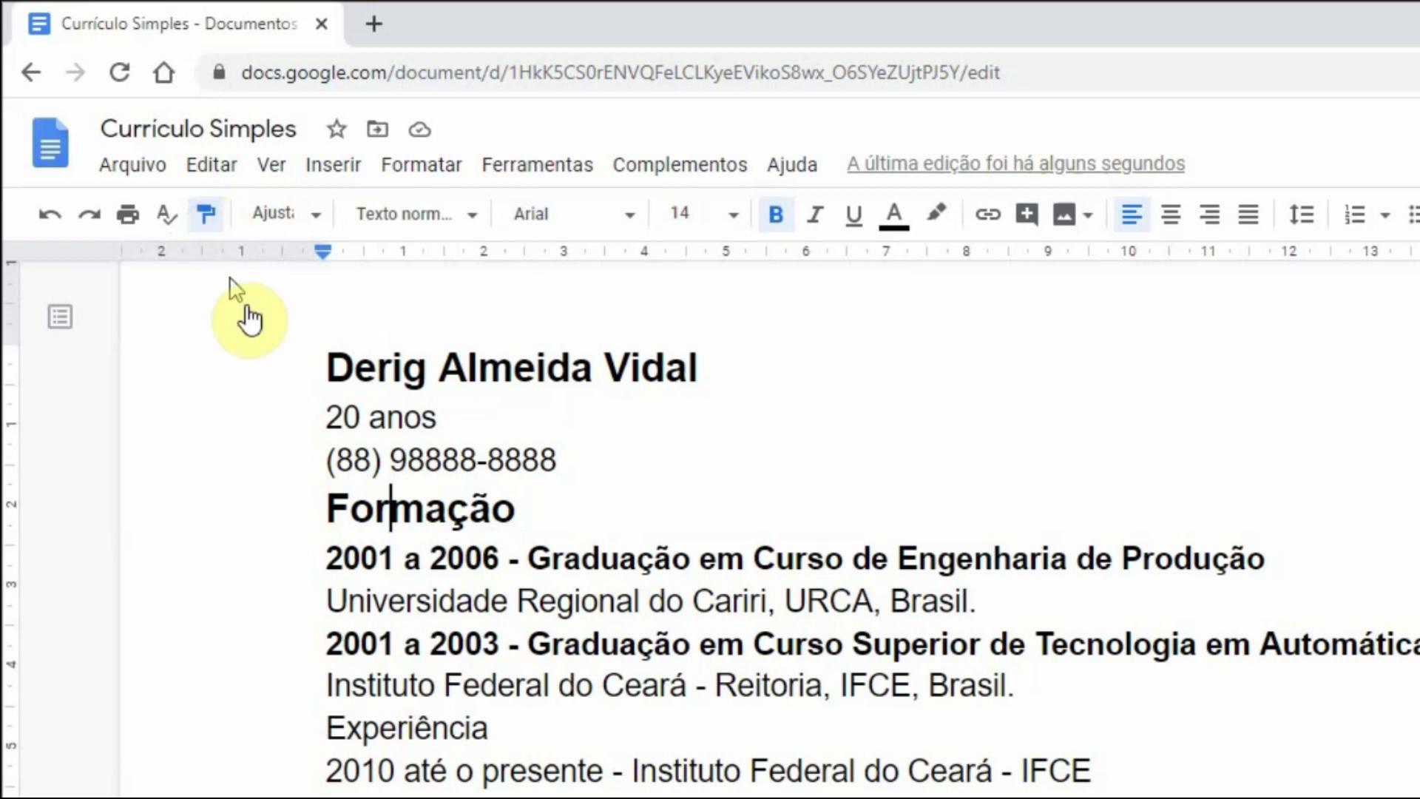
{"action": "left_click", "coordinate": [514, 728]}
{"action": "left_click_drag", "start_coordinate": [514, 728], "coordinate": [332, 731]}
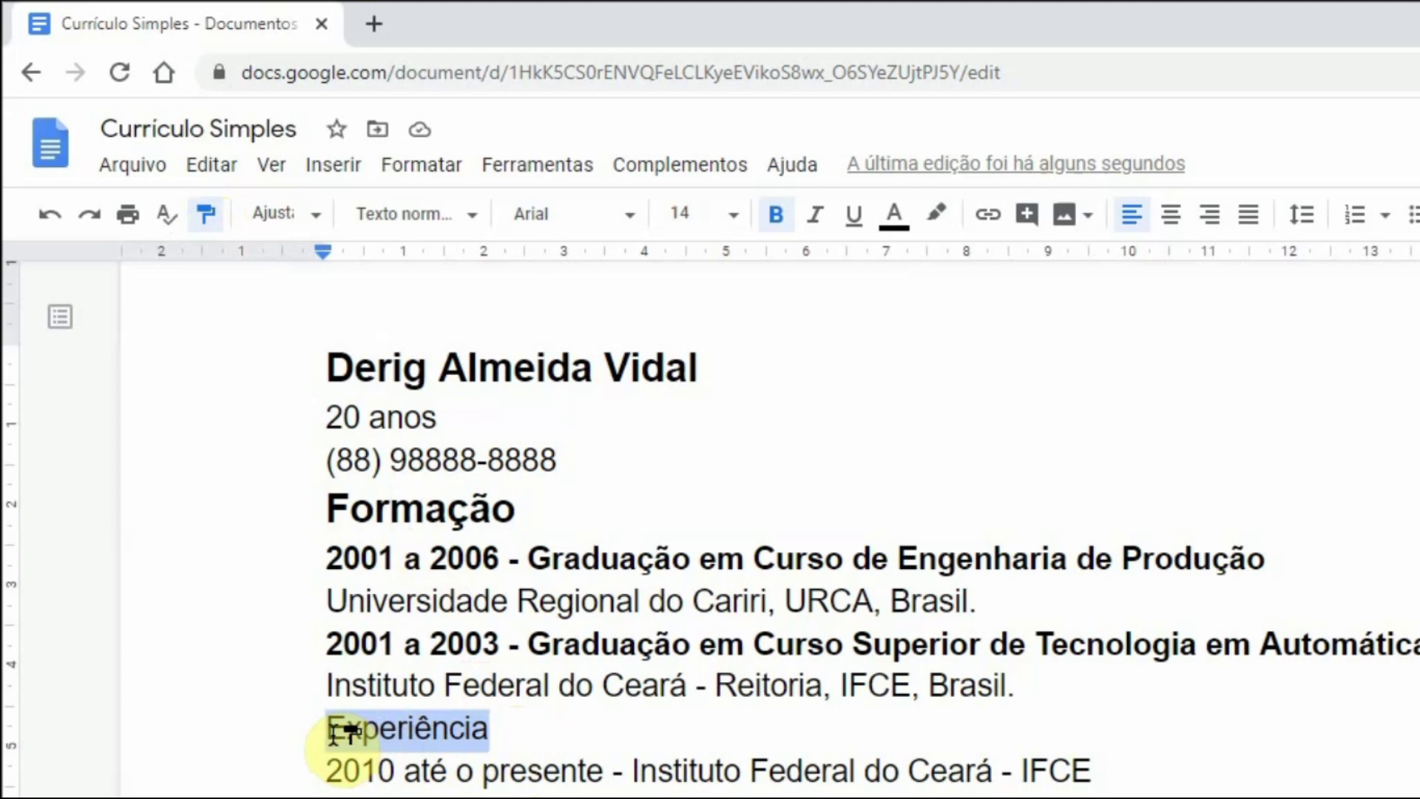
{"action": "left_click_drag", "start_coordinate": [342, 732], "coordinate": [334, 732]}
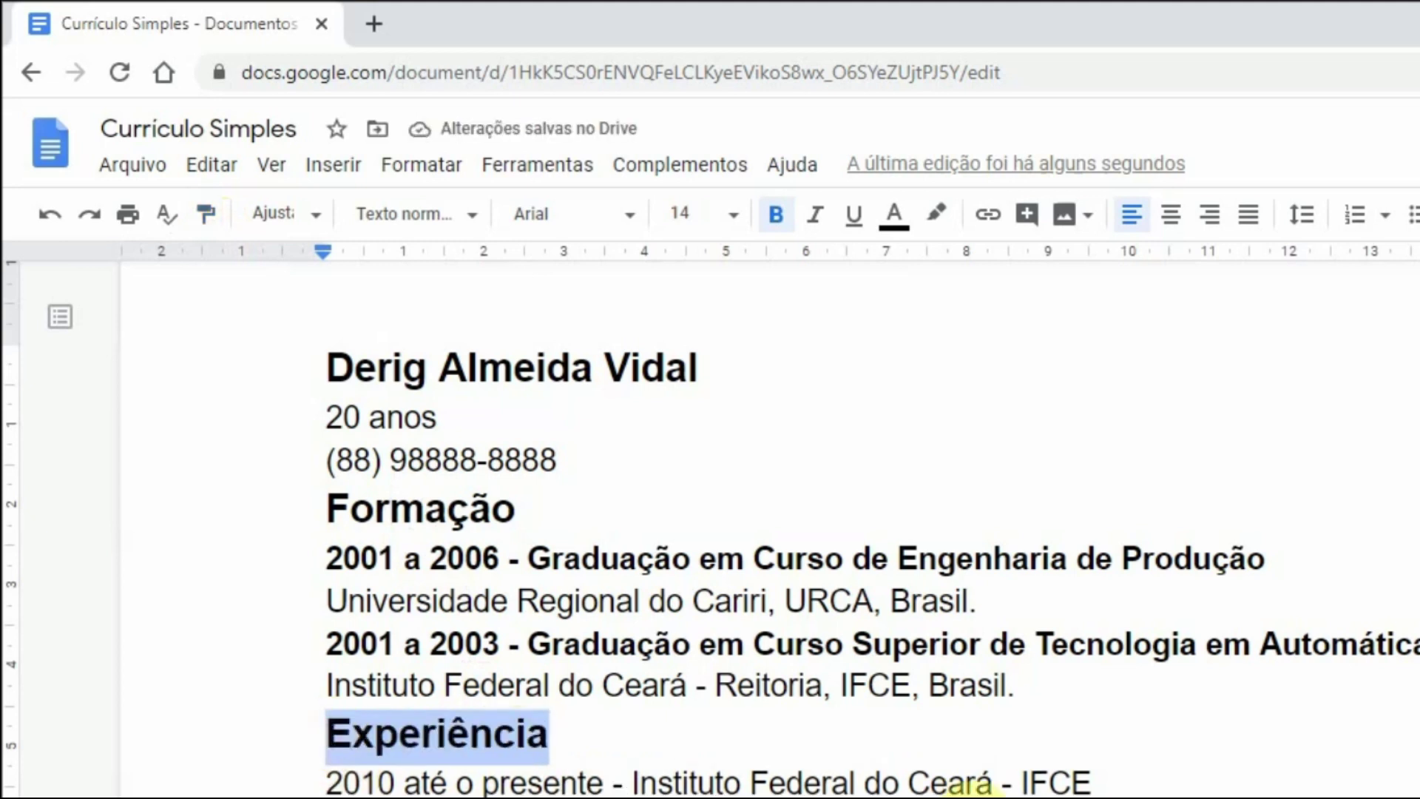
- Copy the formatting of the "2001 a 2006" line onto "2010 até o presente - Instituto Federal do Ceará - IFCE" with Paint format
{"action": "left_click", "coordinate": [638, 558]}
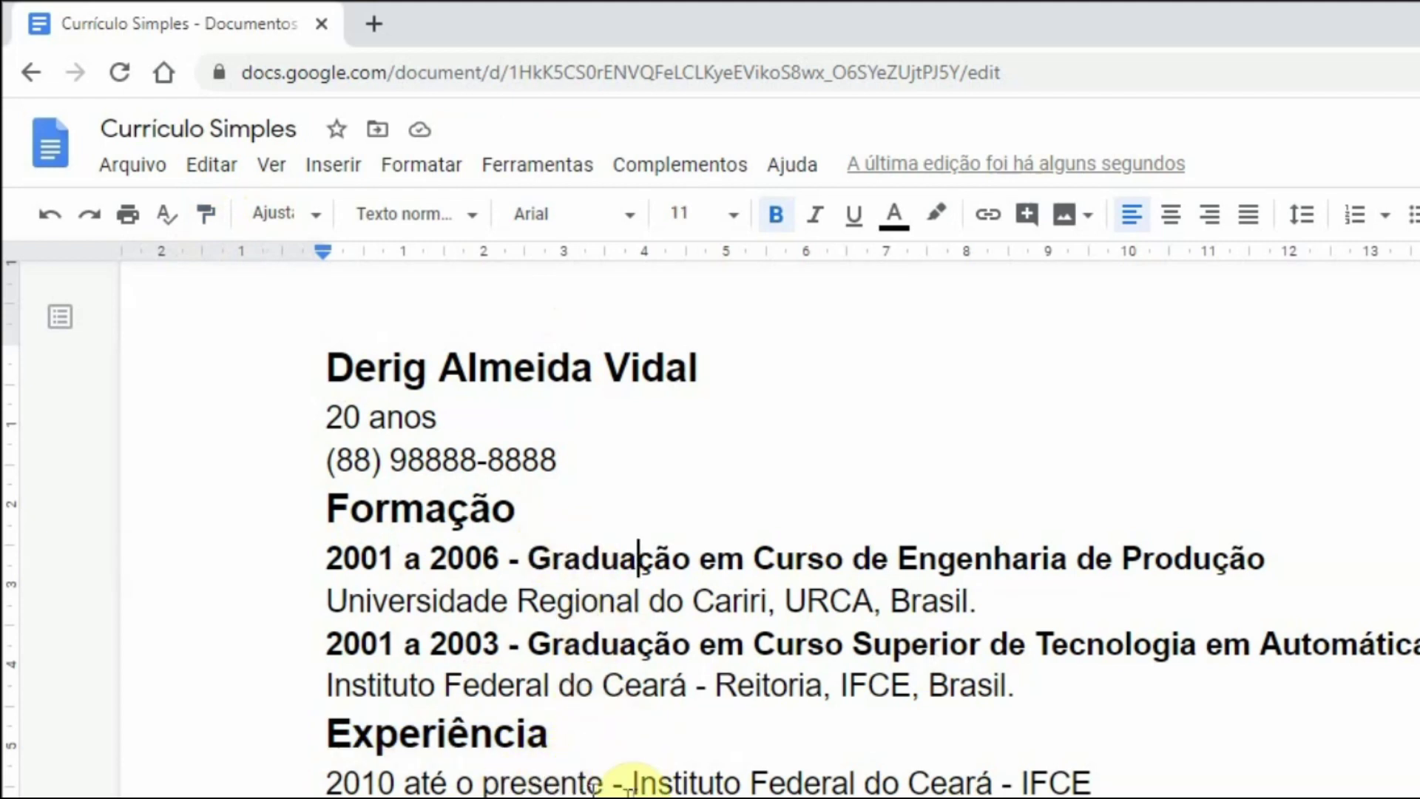
{"action": "left_click", "coordinate": [529, 559]}
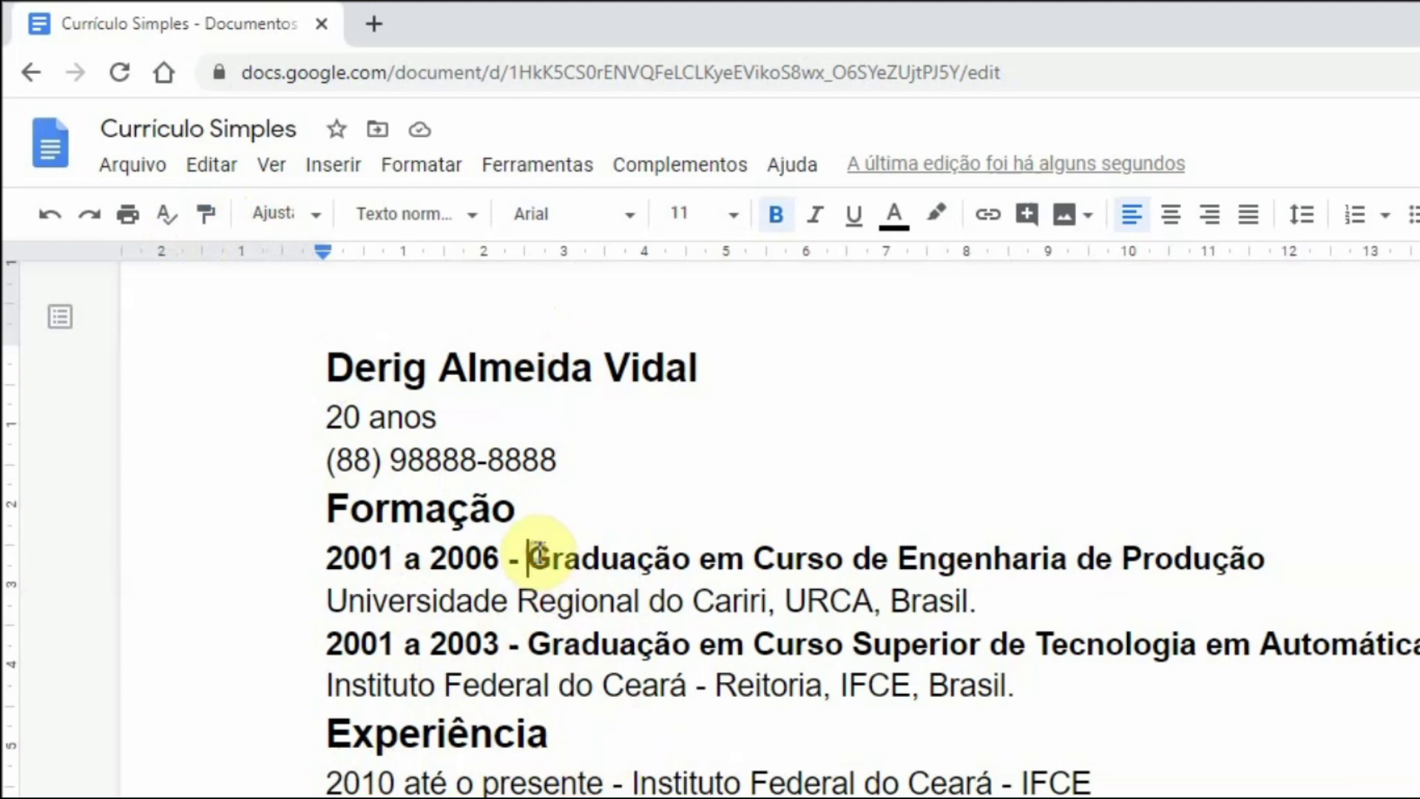
{"action": "left_click", "coordinate": [209, 216]}
{"action": "mouse_move", "coordinate": [327, 780]}
{"action": "left_mouse_down"}
{"action": "mouse_move", "coordinate": [469, 761]}
{"action": "mouse_move", "coordinate": [1106, 780]}
{"action": "left_mouse_up"}
{"action": "left_click", "coordinate": [1161, 416]}
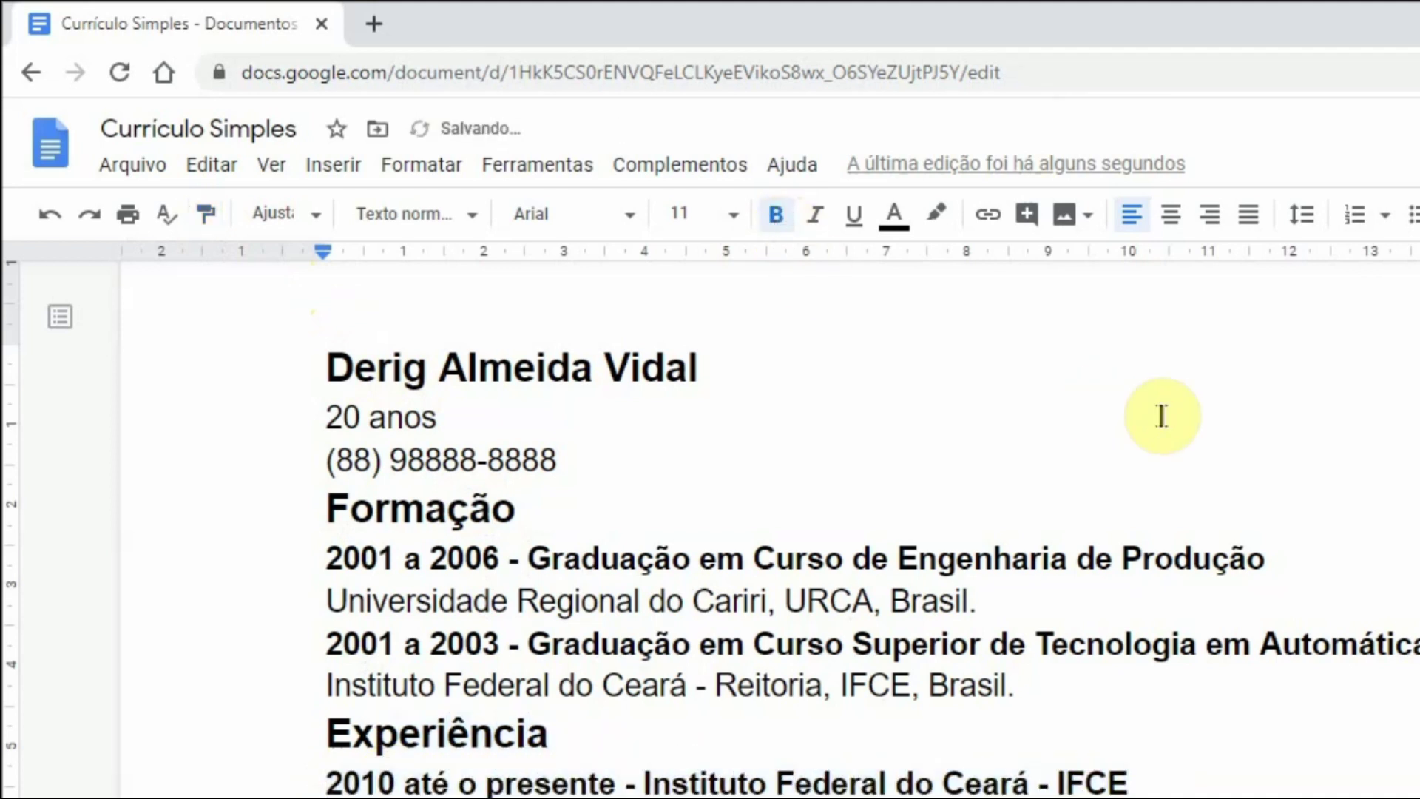